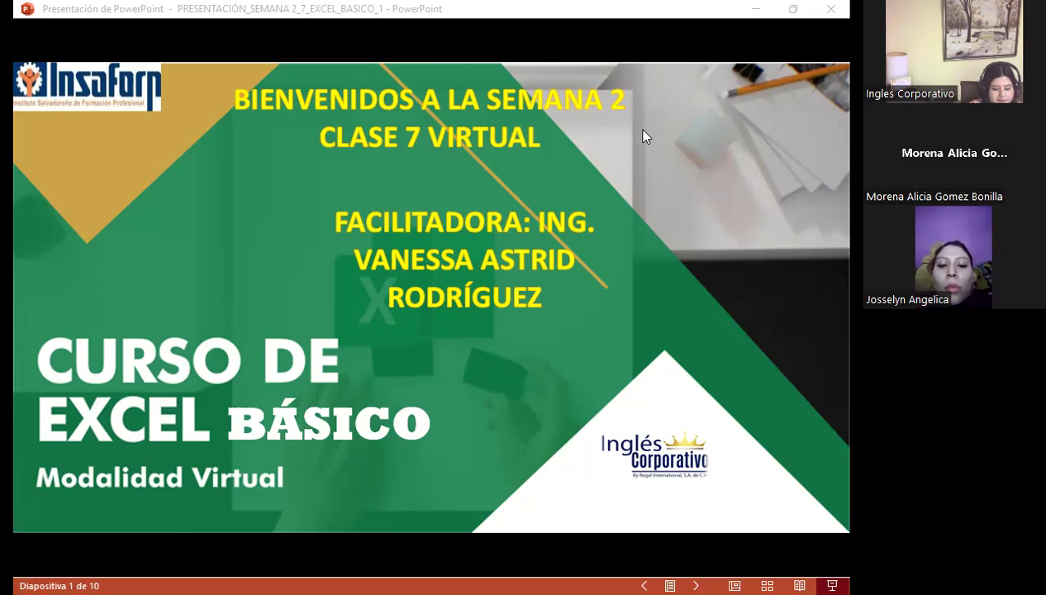
# - Advance the slideshow through the agenda, session objective and absolute reference slides to the mixed reference slide
pyautogui.click(510, 228)
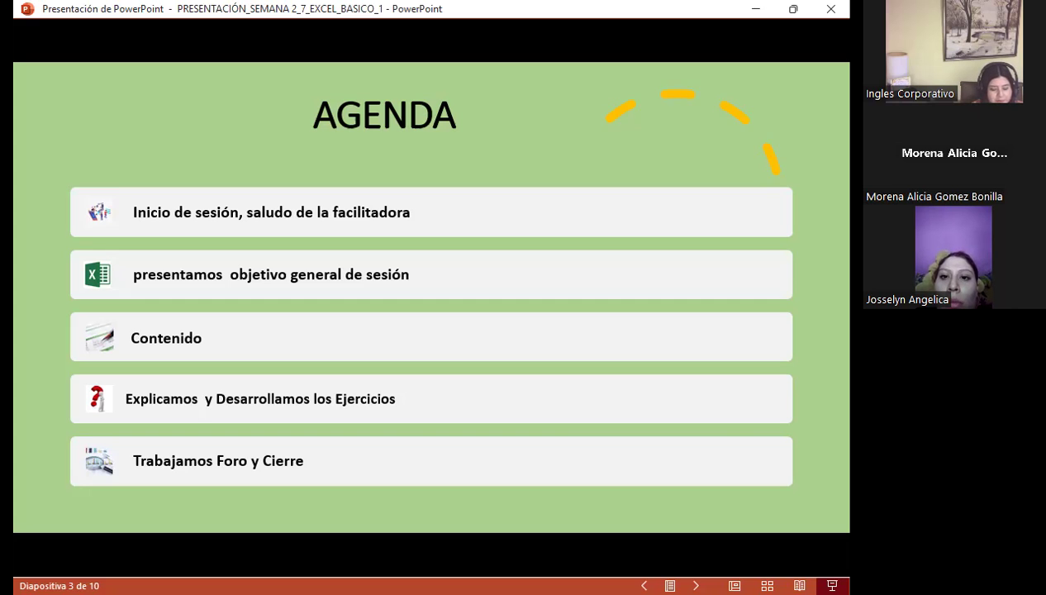
pyautogui.press('Right')
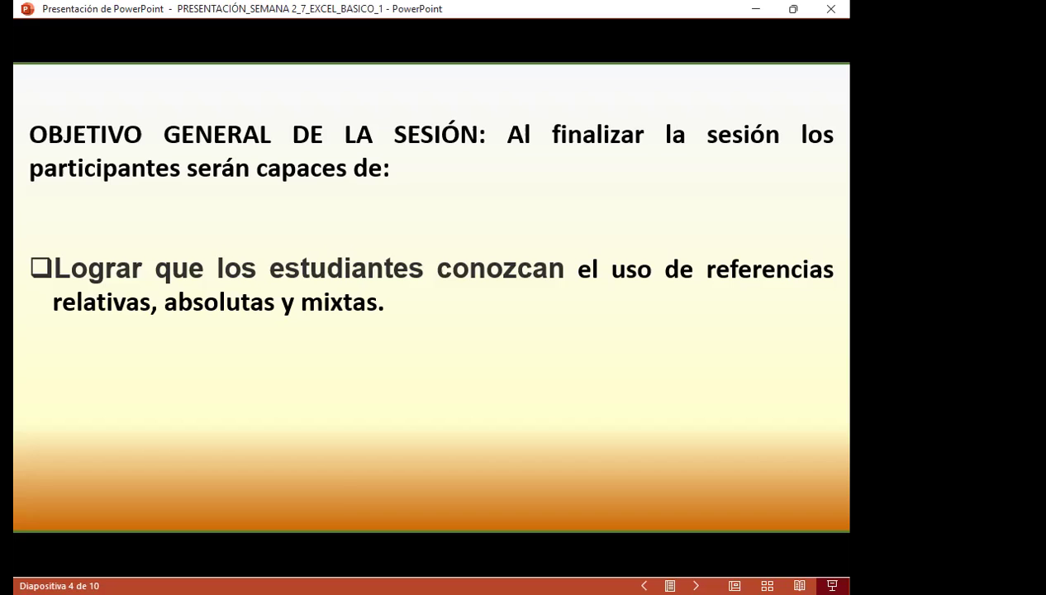
pyautogui.press('Right')
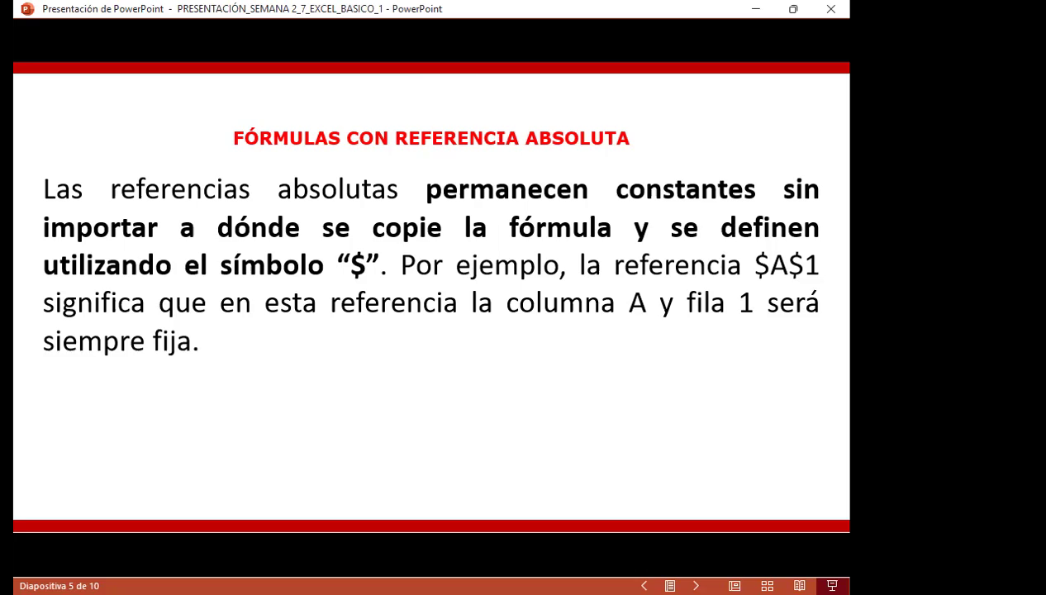
pyautogui.press('Right')
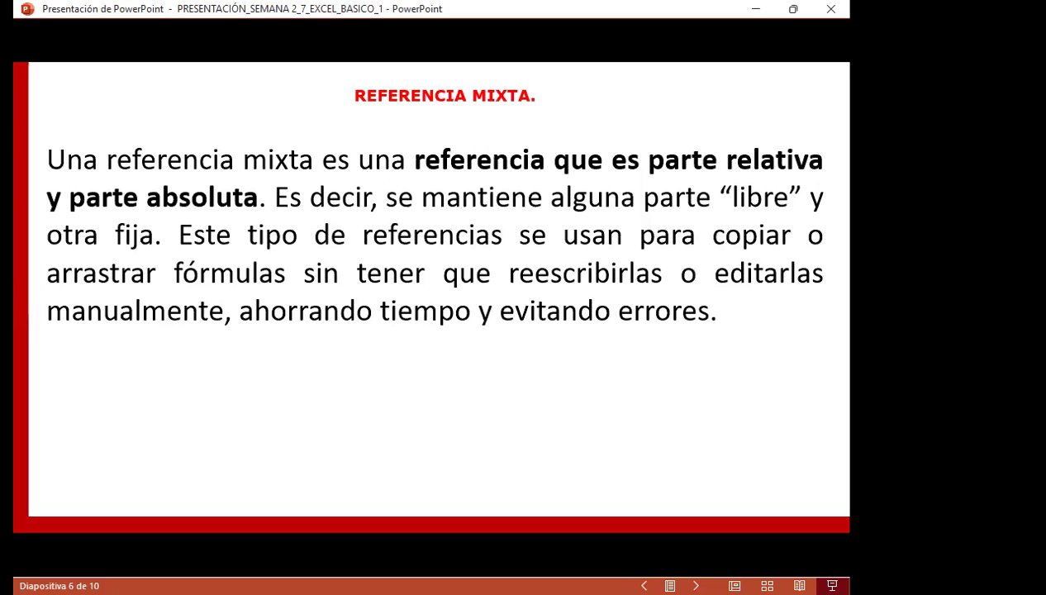
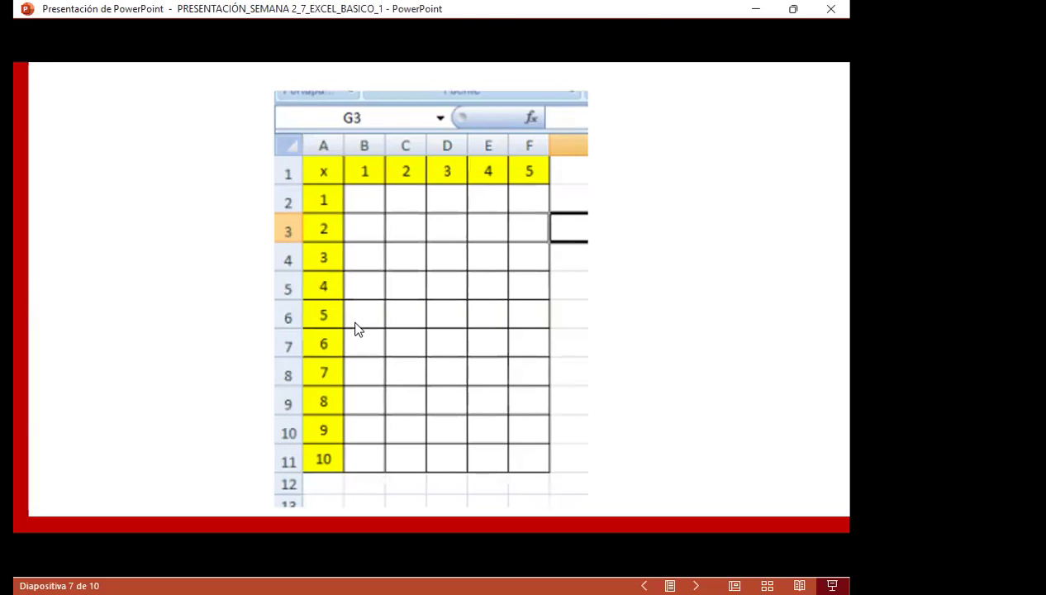
# - Switch to the Excel workbook's TABLA DE MULTIPLICAR (2) sheet and collapse the ribbon to give the table more room
pyautogui.hotkey('alt', 'Tab')
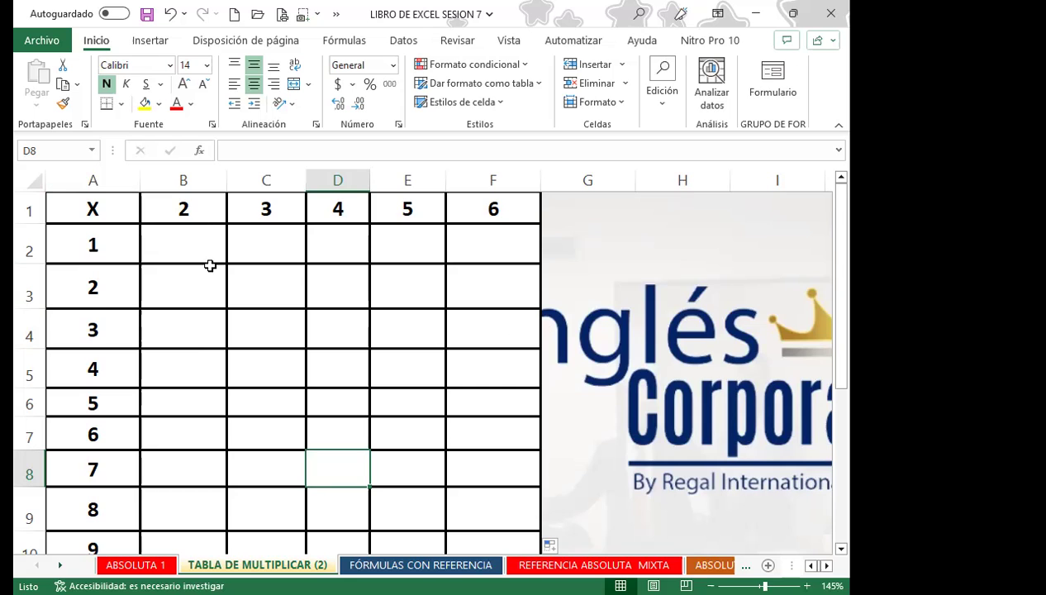
pyautogui.scroll(-2, 33, 442)
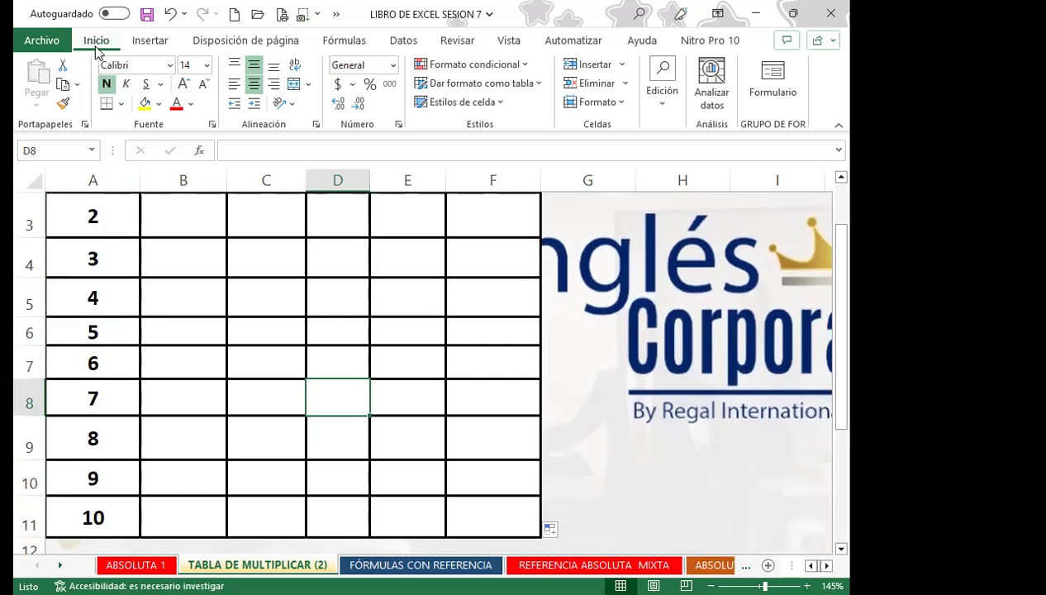
pyautogui.doubleClick(96, 40)
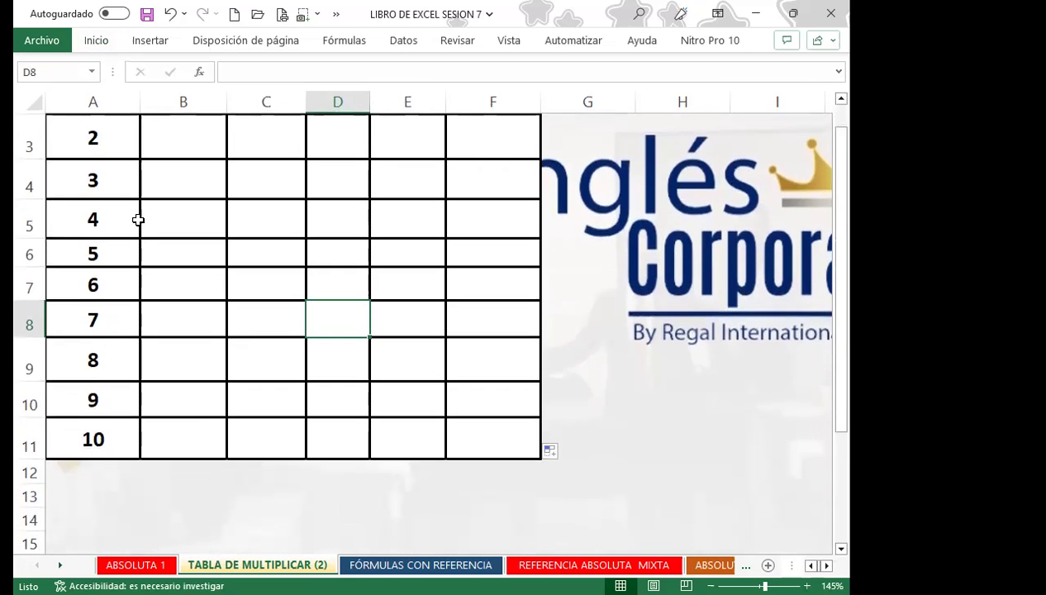
pyautogui.scroll(2, 223, 323)
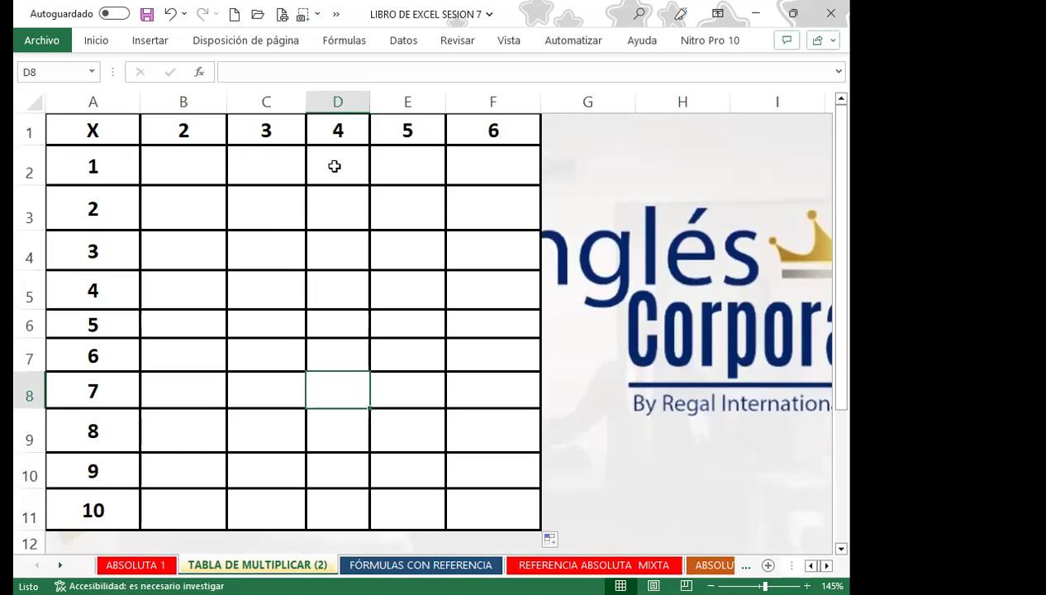
# - Enter the relative-reference formula =B1*A2 in cell B2 of the multiplication table
pyautogui.click(186, 170)
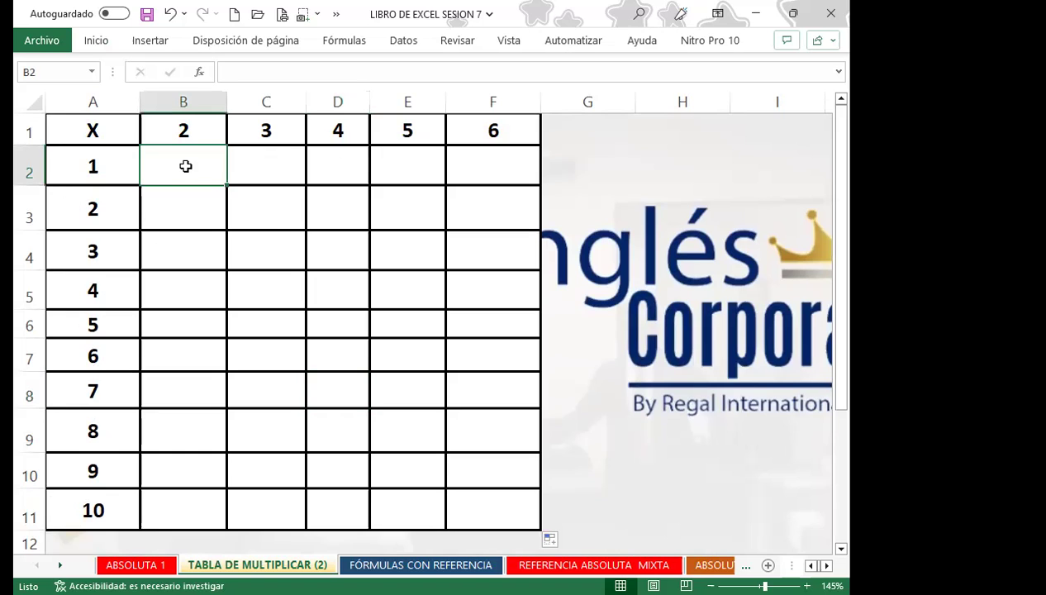
pyautogui.write('=')
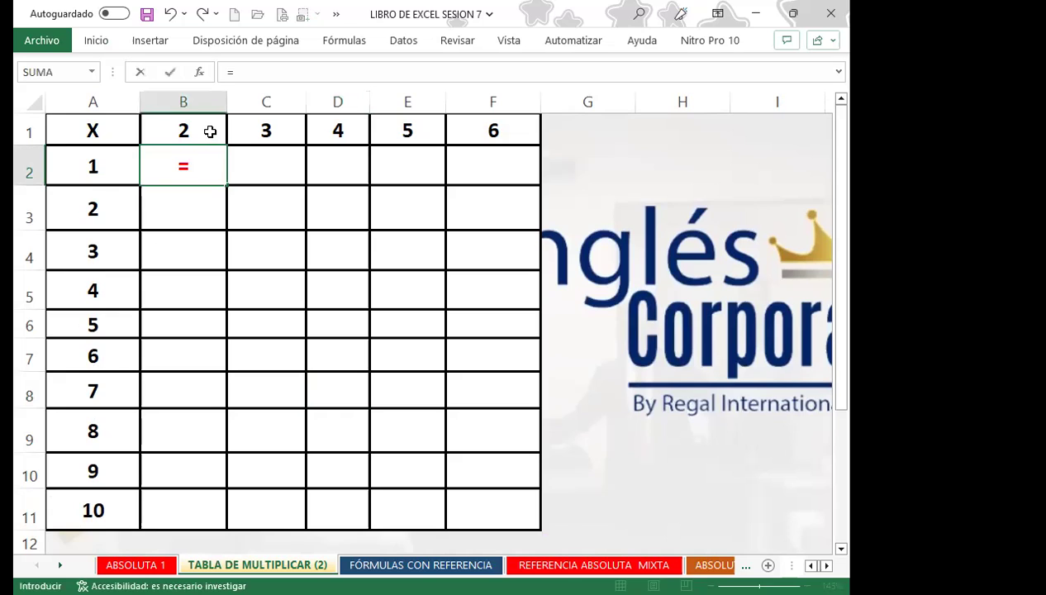
pyautogui.click(210, 132)
pyautogui.write('*')
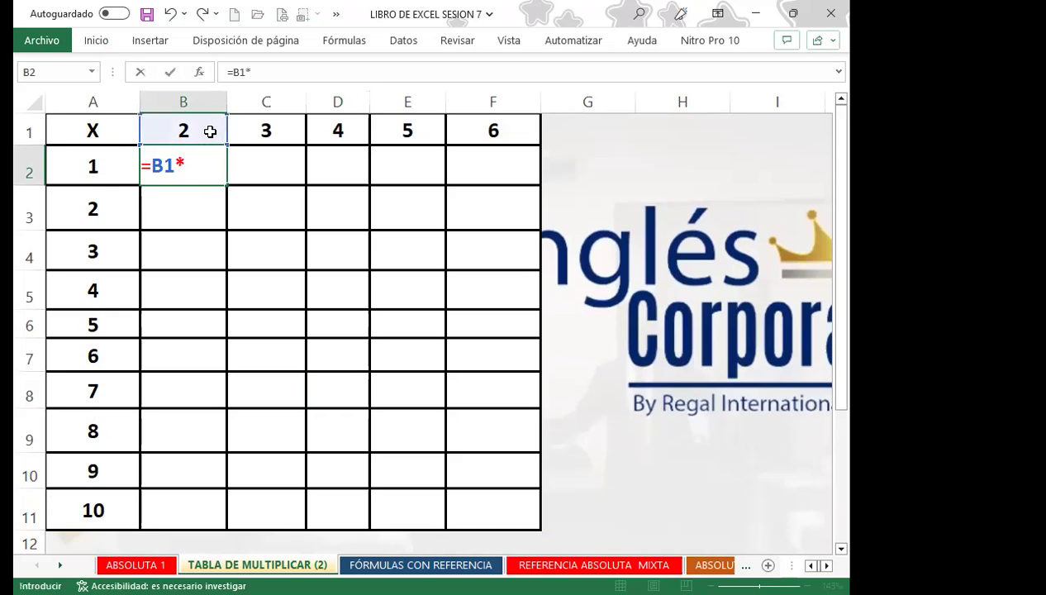
pyautogui.click(120, 149)
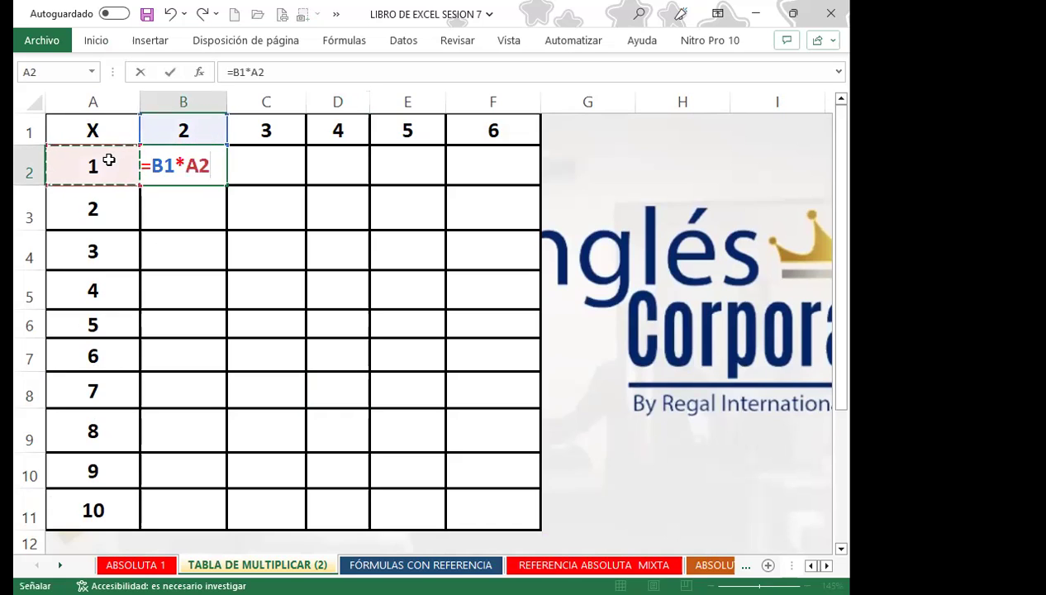
pyautogui.press('Return')
# - Fill the formula in B2 down through B11, and clear the filled range B2:B11
pyautogui.click(183, 174)
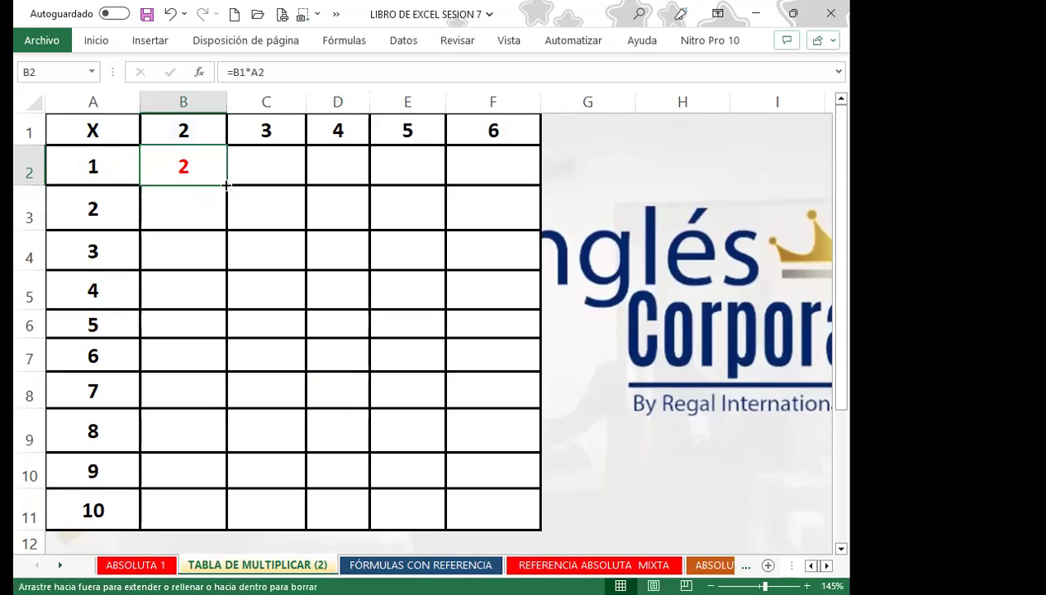
pyautogui.doubleClick(225, 184)
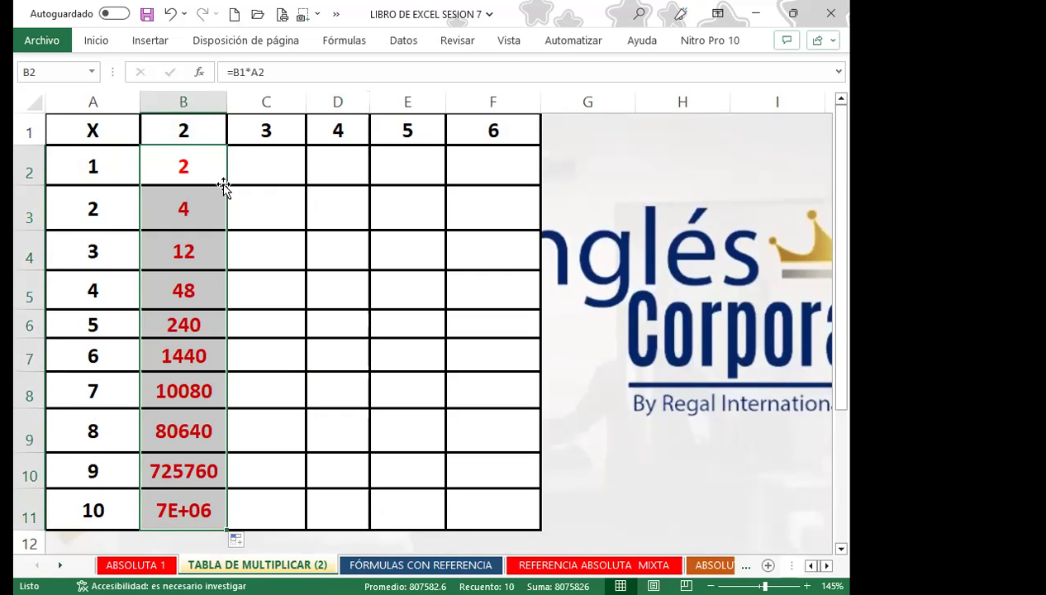
pyautogui.press('Delete')
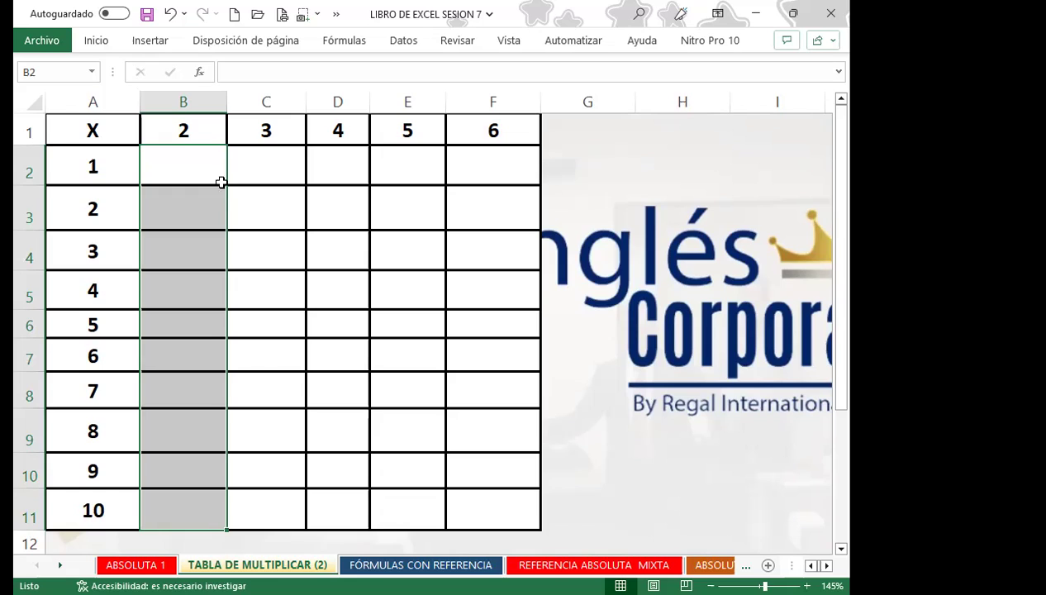
# - Enter =$B$1*A2 in cell B2 with B1 as an absolute reference, and fill the formula down through B11
pyautogui.click(177, 153)
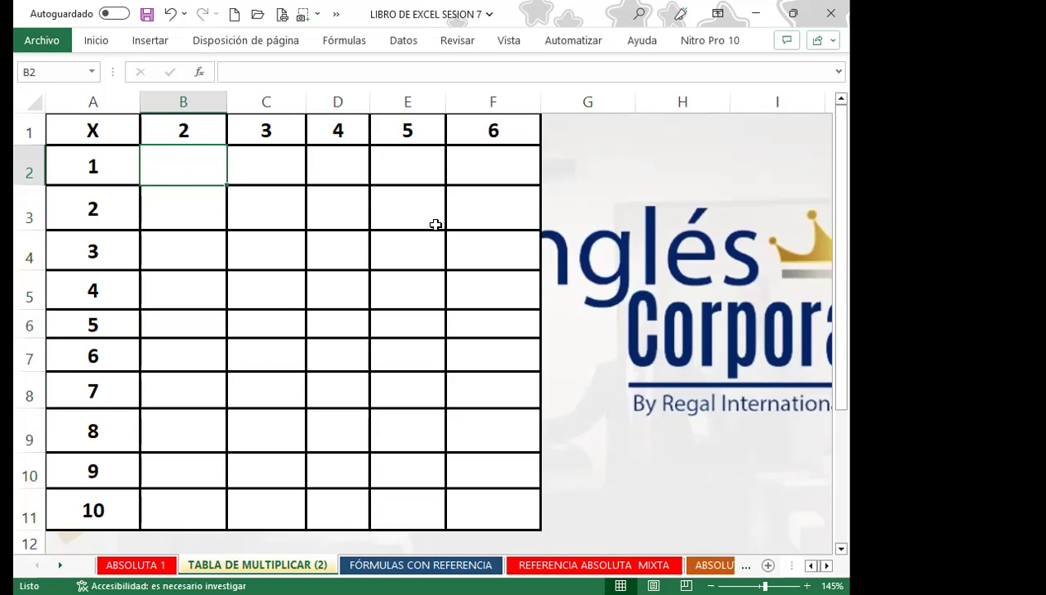
pyautogui.write('=')
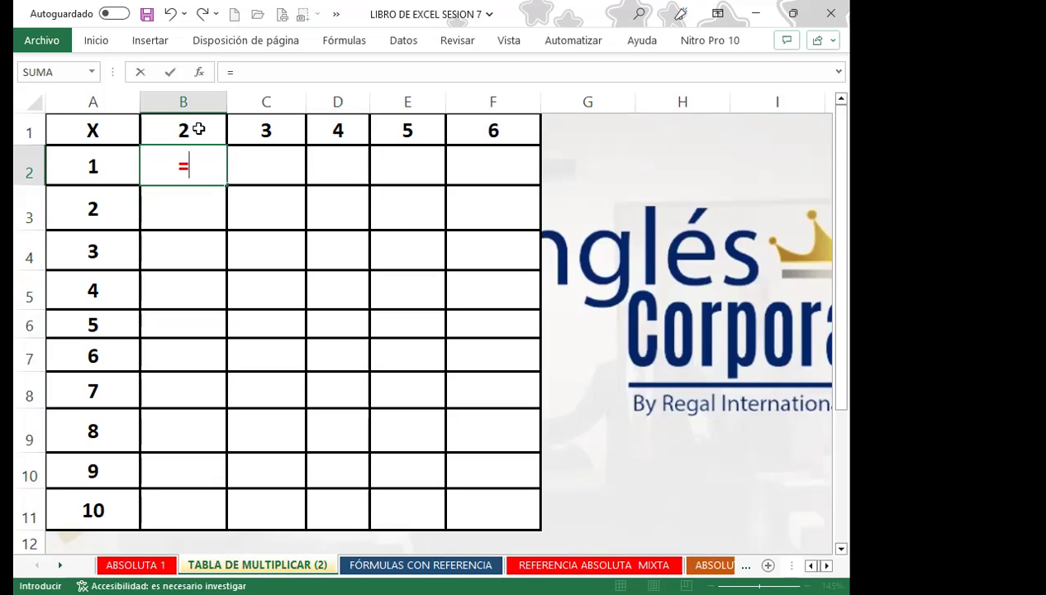
pyautogui.click(198, 129)
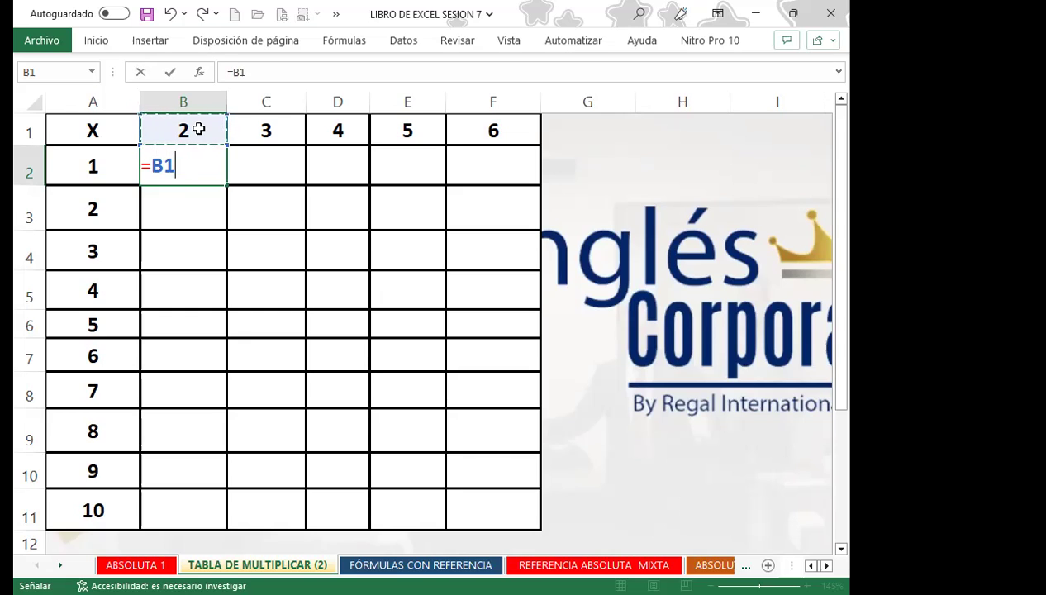
pyautogui.press('F4')
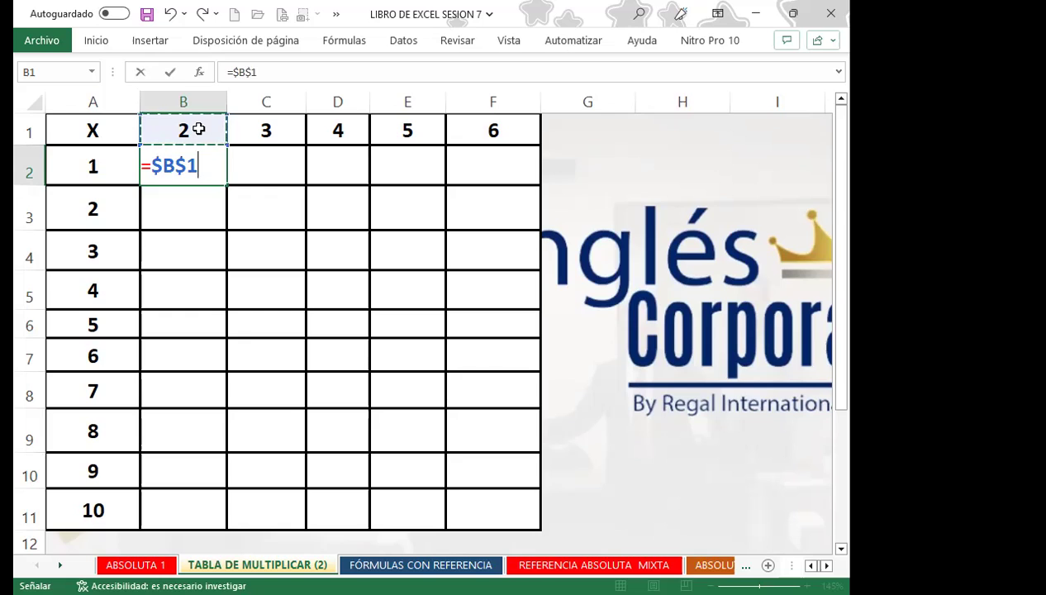
pyautogui.write('*')
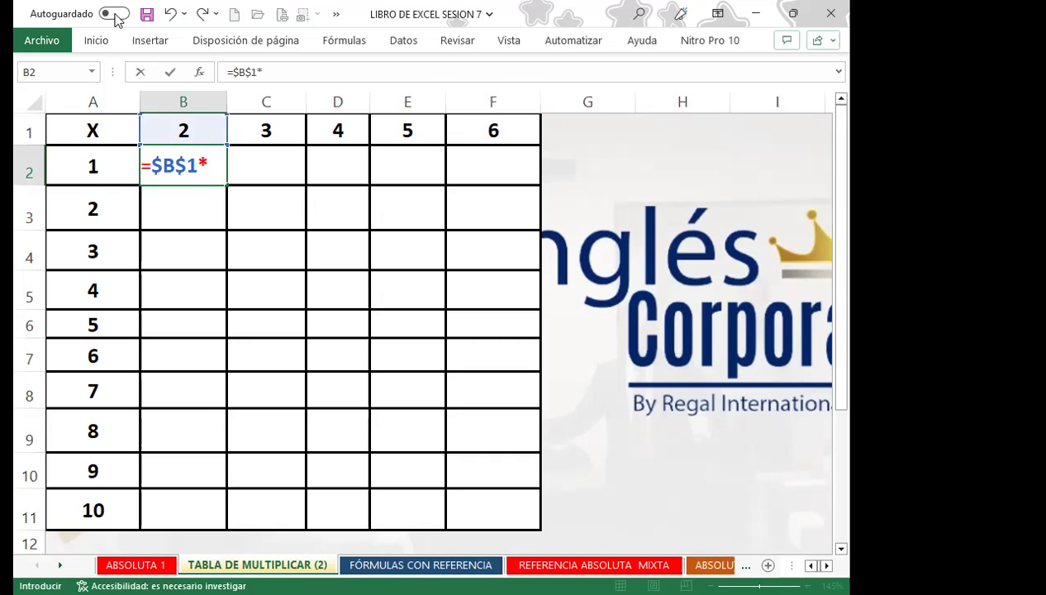
pyautogui.click(124, 169)
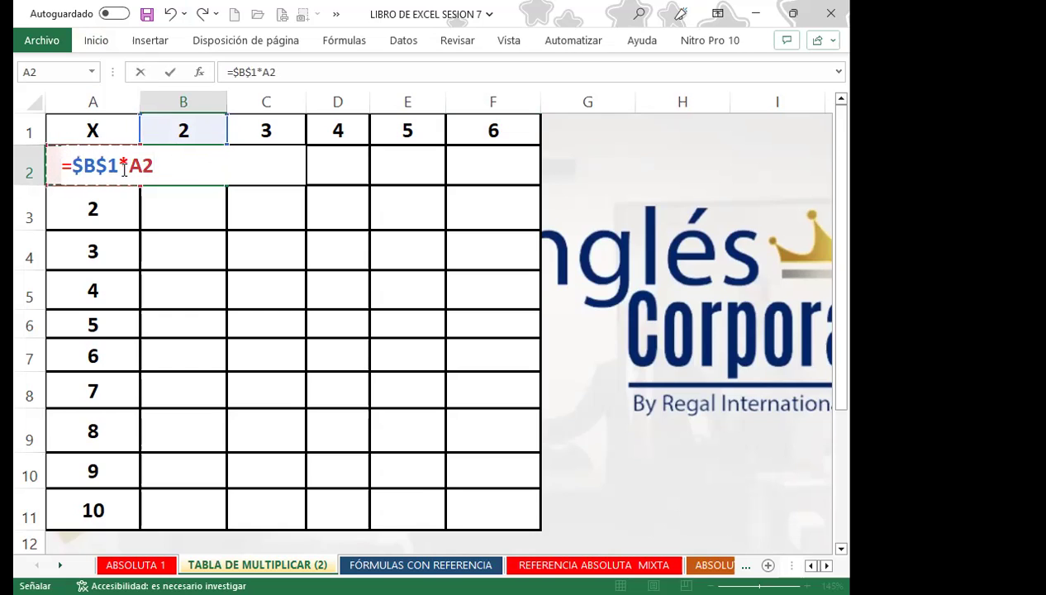
pyautogui.press('Return')
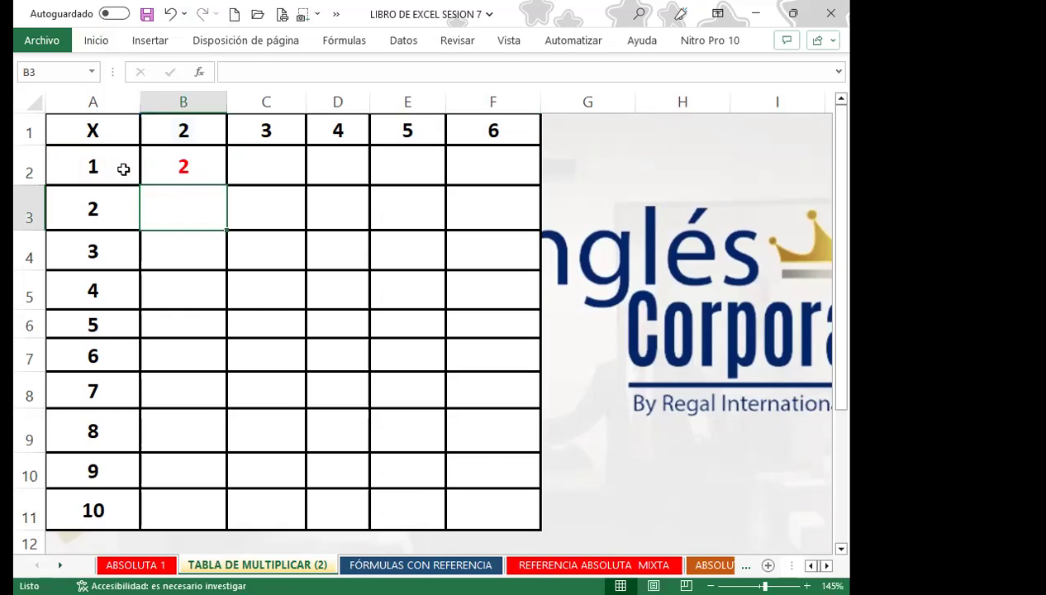
pyautogui.click(204, 174)
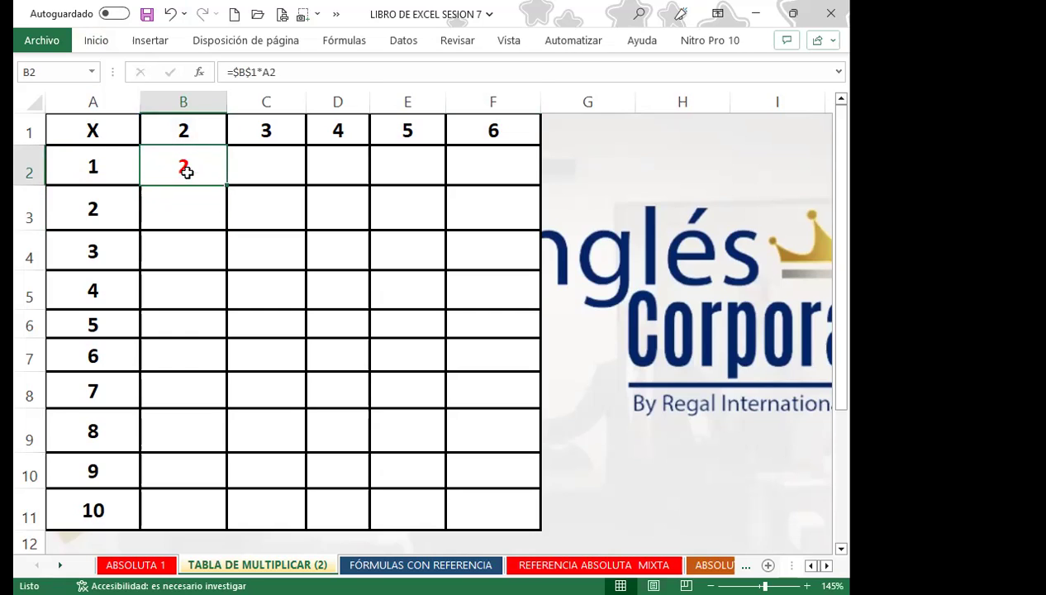
pyautogui.doubleClick(225, 185)
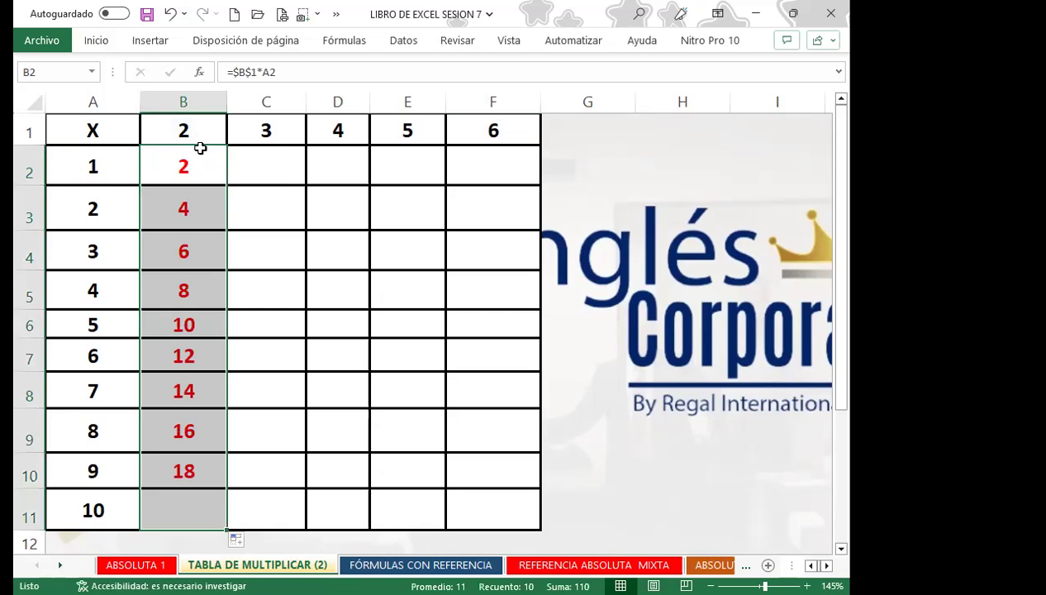
# - Examine the column B formulas cell by cell to compare the fixed reference with the changing row reference
pyautogui.click(191, 130)
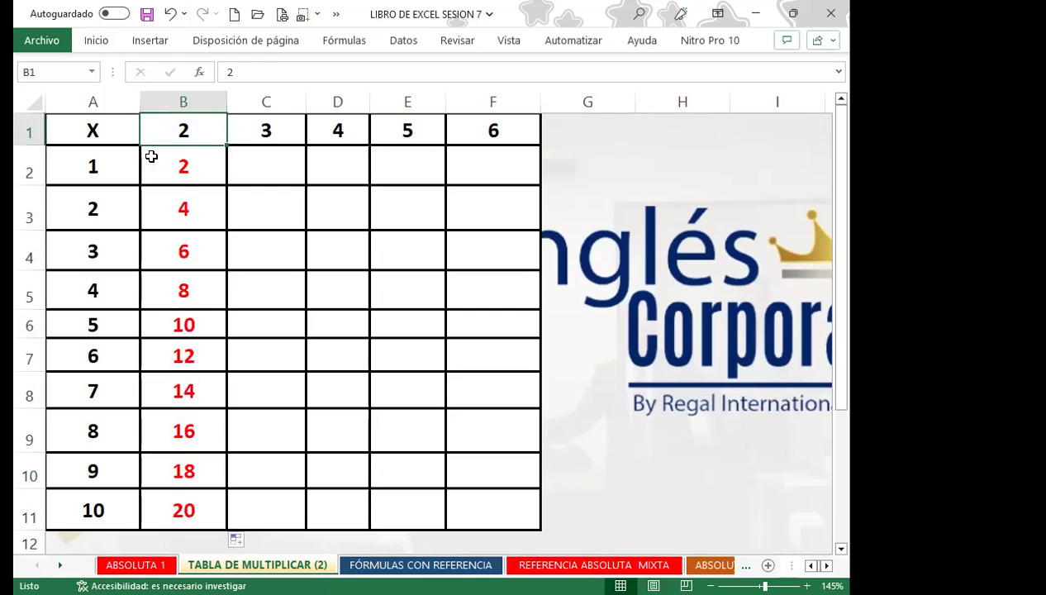
pyautogui.click(157, 166)
pyautogui.click(169, 219)
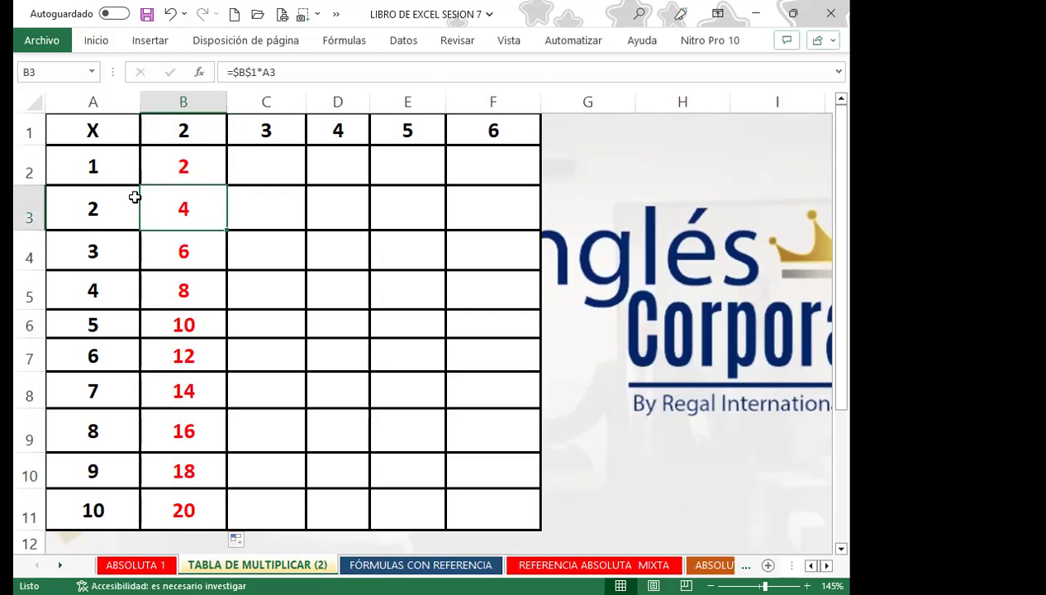
pyautogui.click(157, 253)
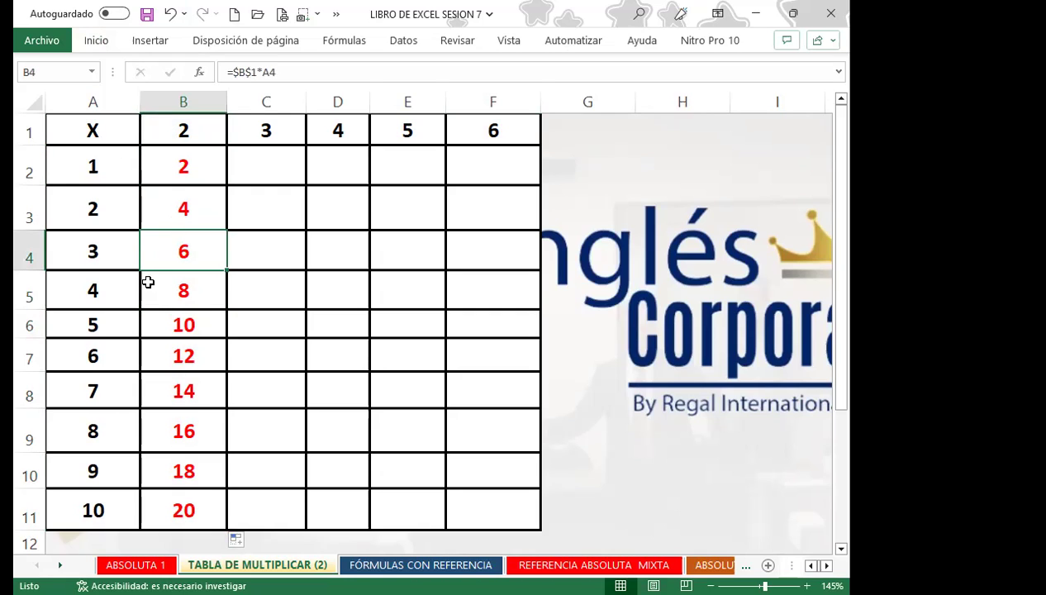
pyautogui.click(168, 502)
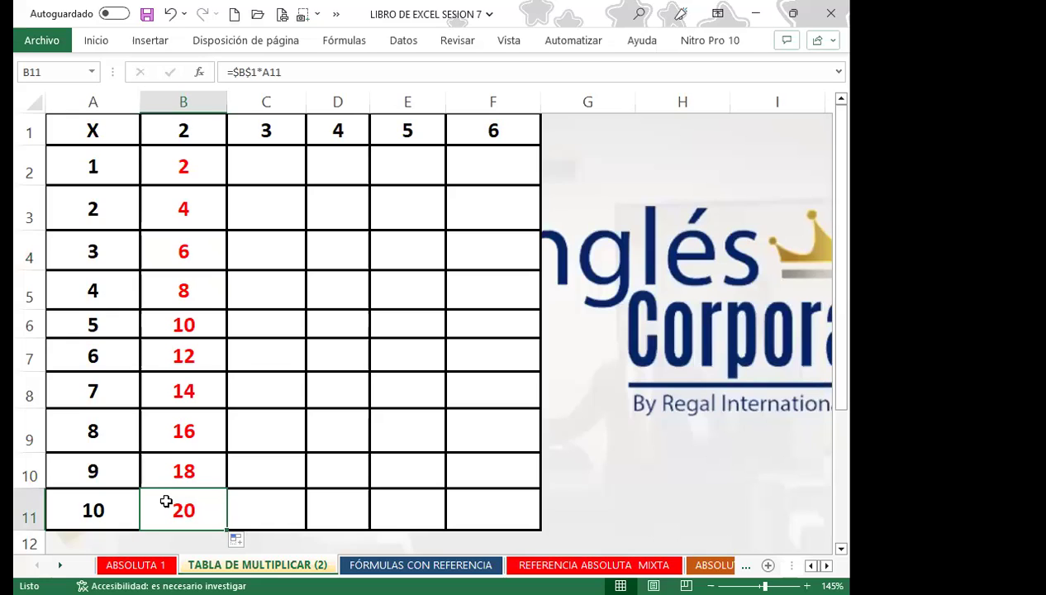
pyautogui.click(191, 169)
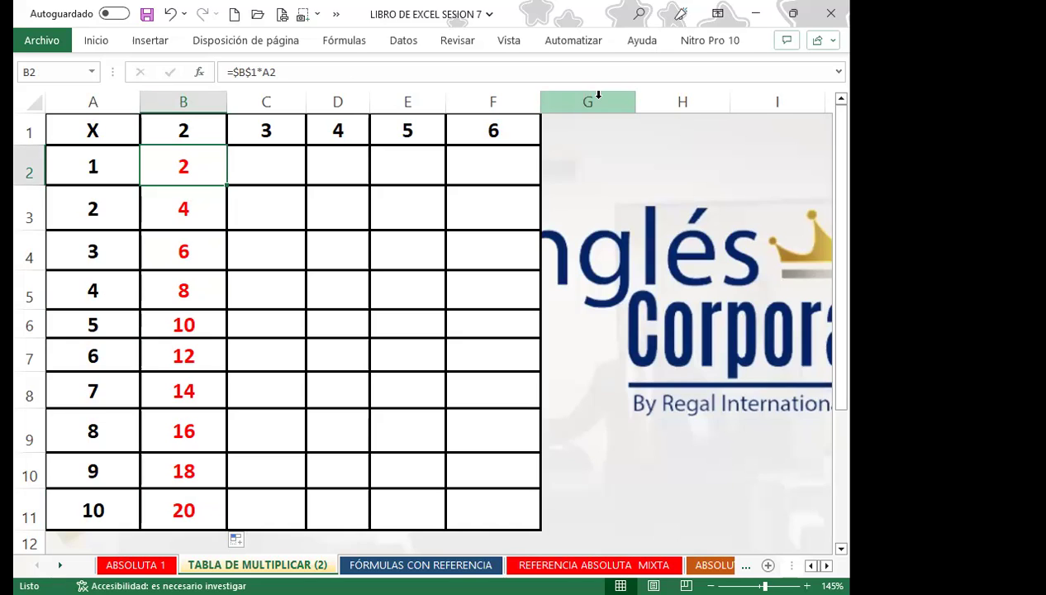
pyautogui.press('Down')
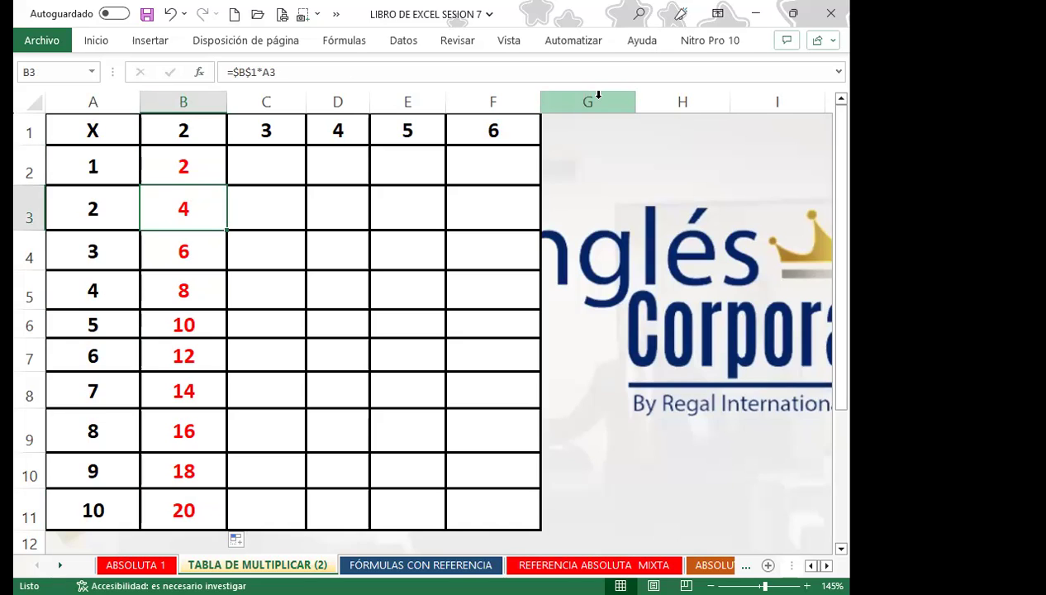
pyautogui.press('Down')
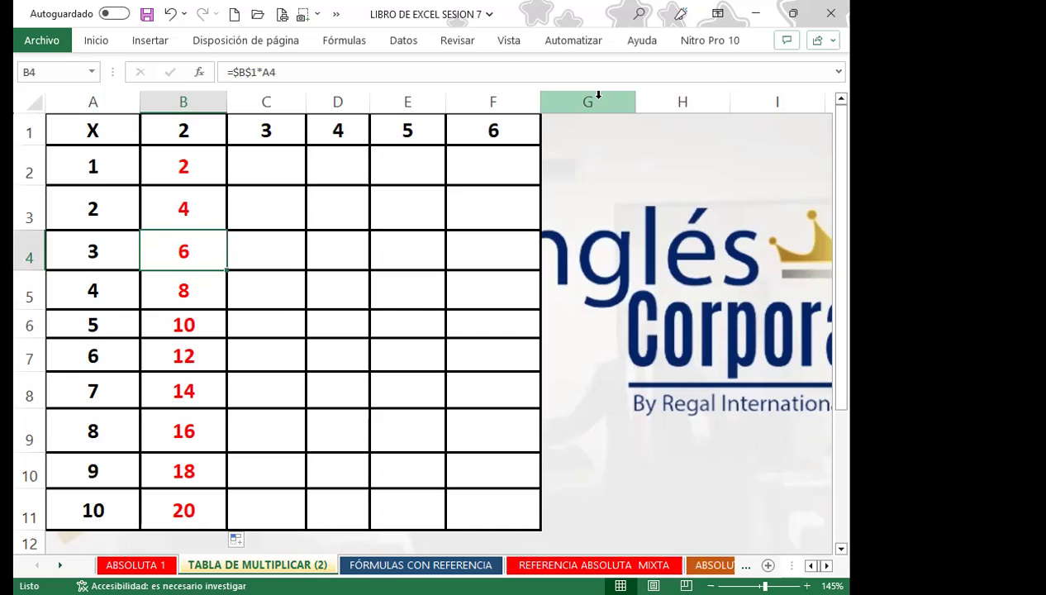
pyautogui.press('Down')
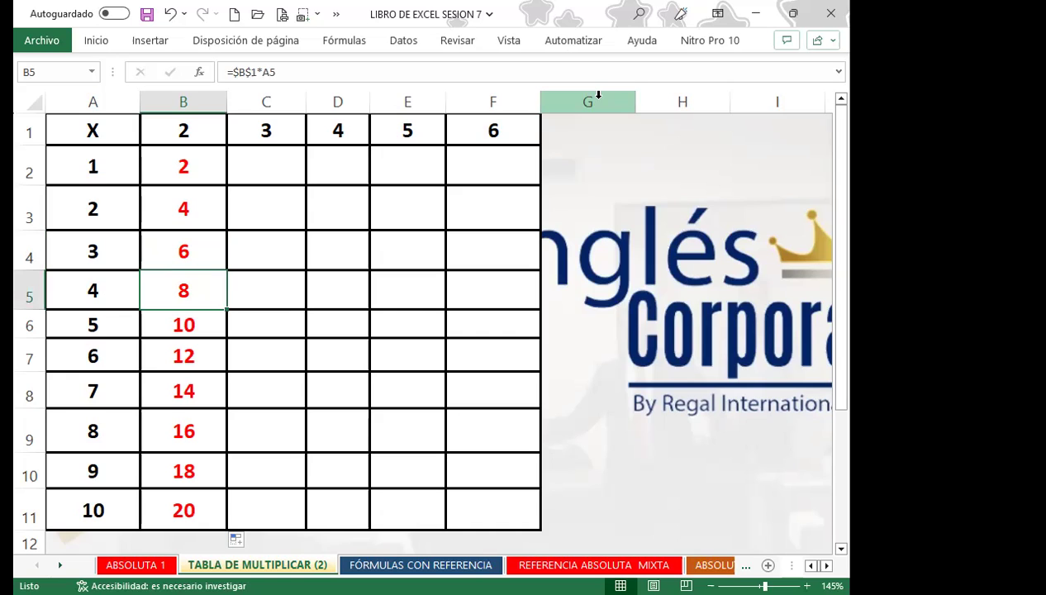
pyautogui.press('Down')
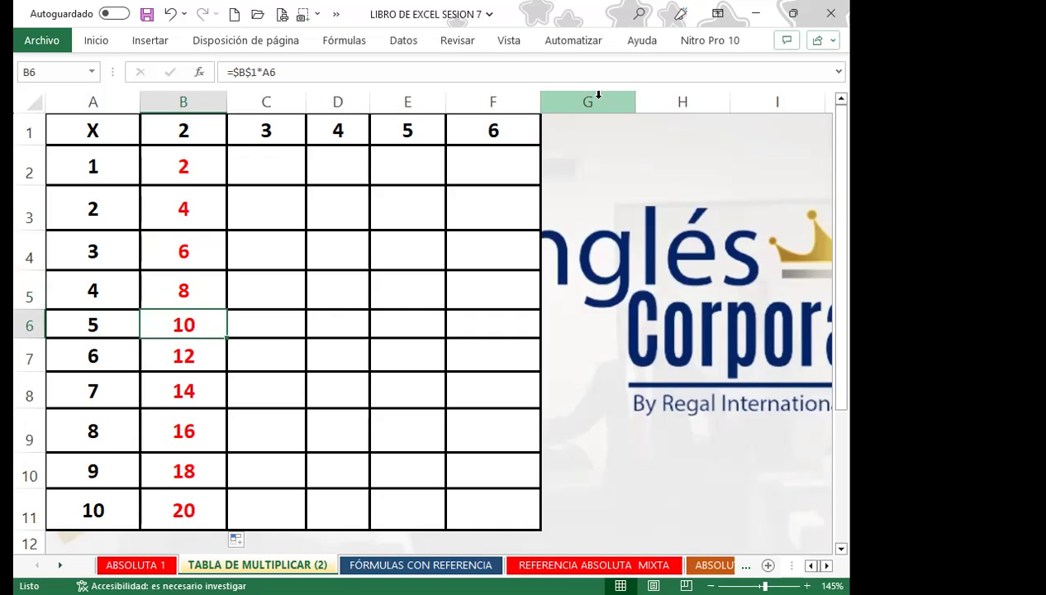
pyautogui.press('Down')
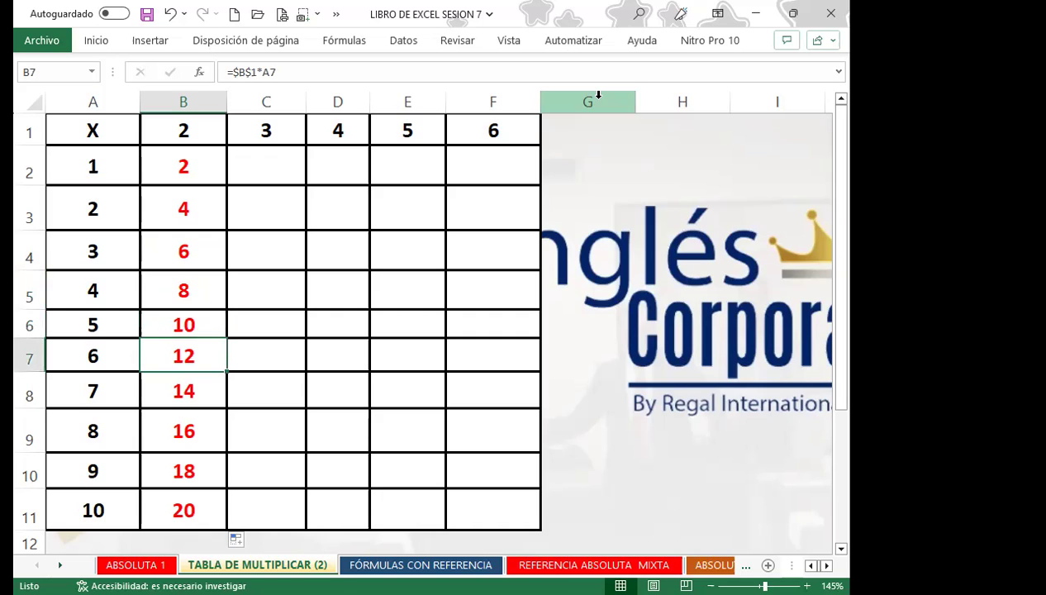
# - Check the remaining column B formulas from B8 down to B11
pyautogui.press('Down')
pyautogui.press('Down')
pyautogui.press('Down')
pyautogui.press('Down')
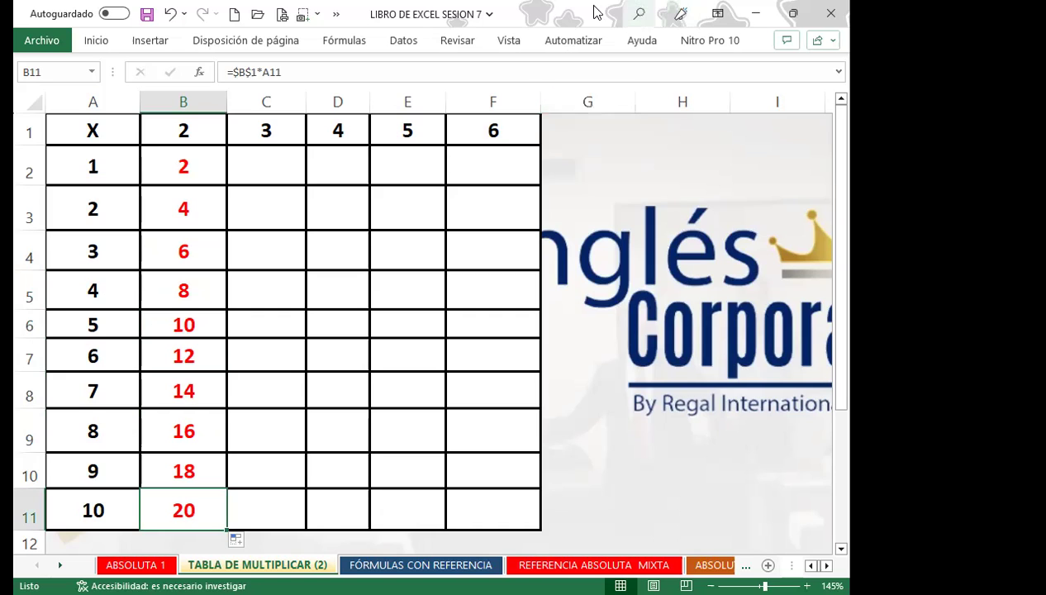
# - Enter =C$1*A2 in cell C2 with only row 1 fixed, and fill the formula down through C11
pyautogui.click(277, 171)
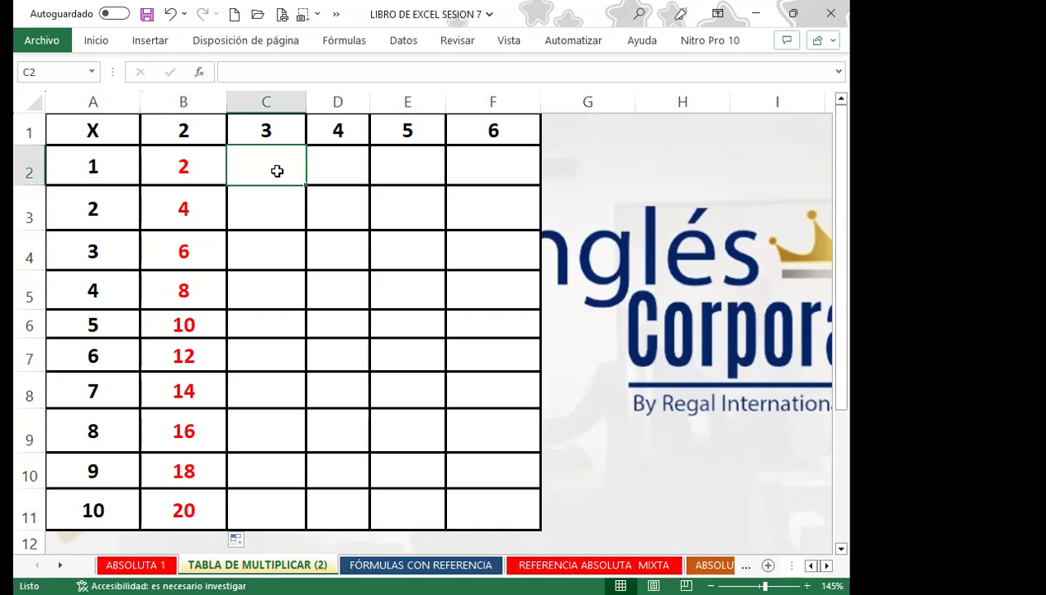
pyautogui.write('=')
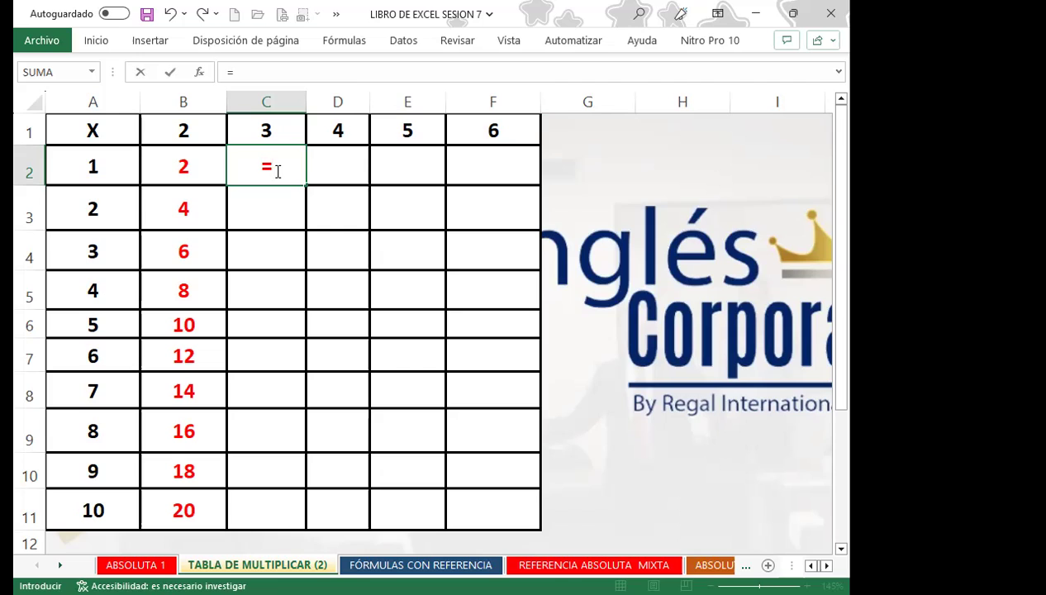
pyautogui.click(289, 132)
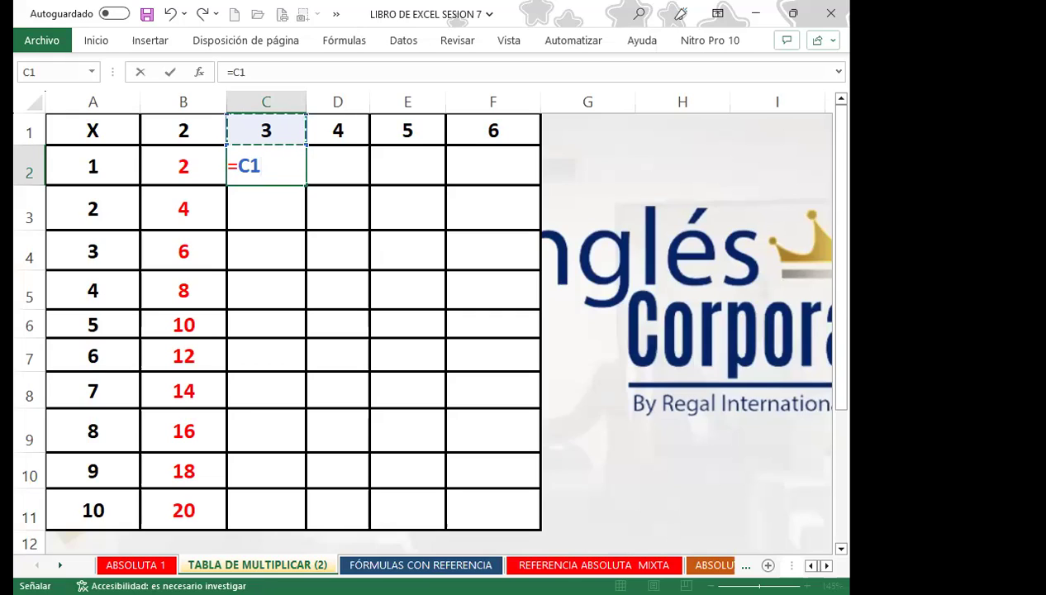
pyautogui.click(264, 161)
pyautogui.press('F4')
pyautogui.press('F4')
pyautogui.write('*')
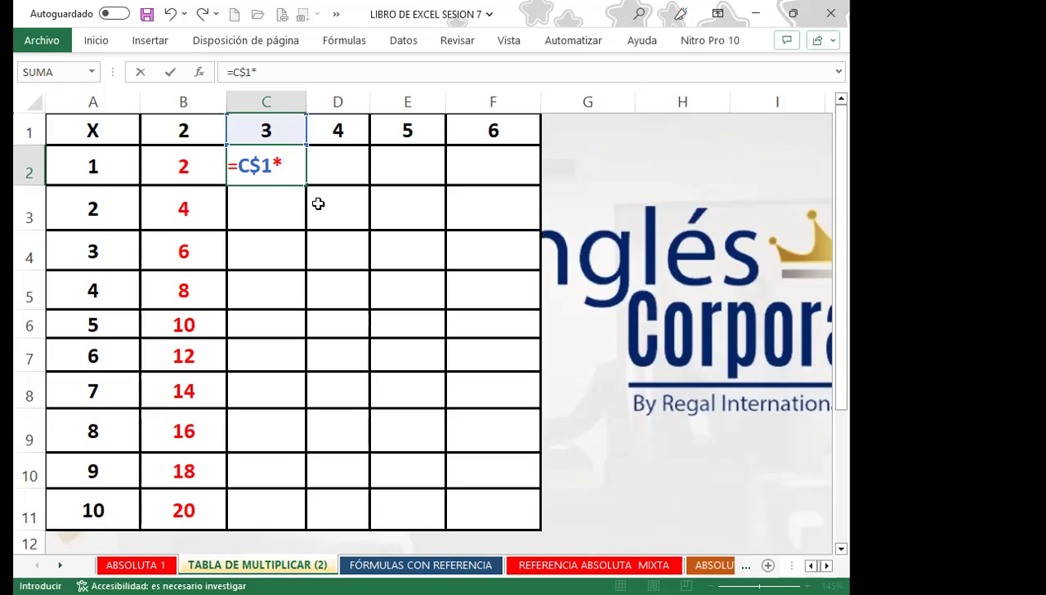
pyautogui.click(128, 168)
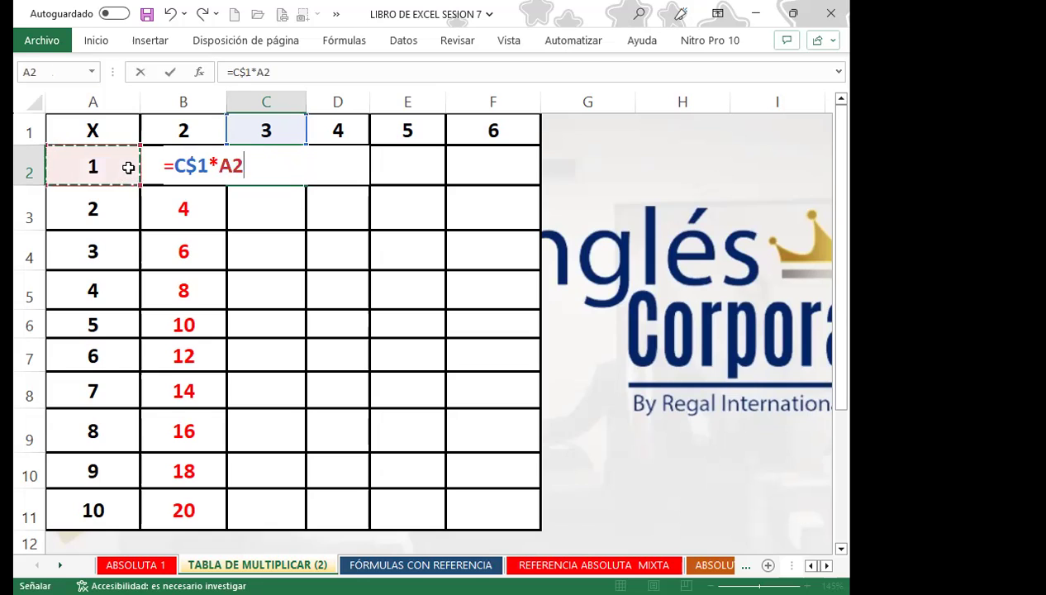
pyautogui.press('Return')
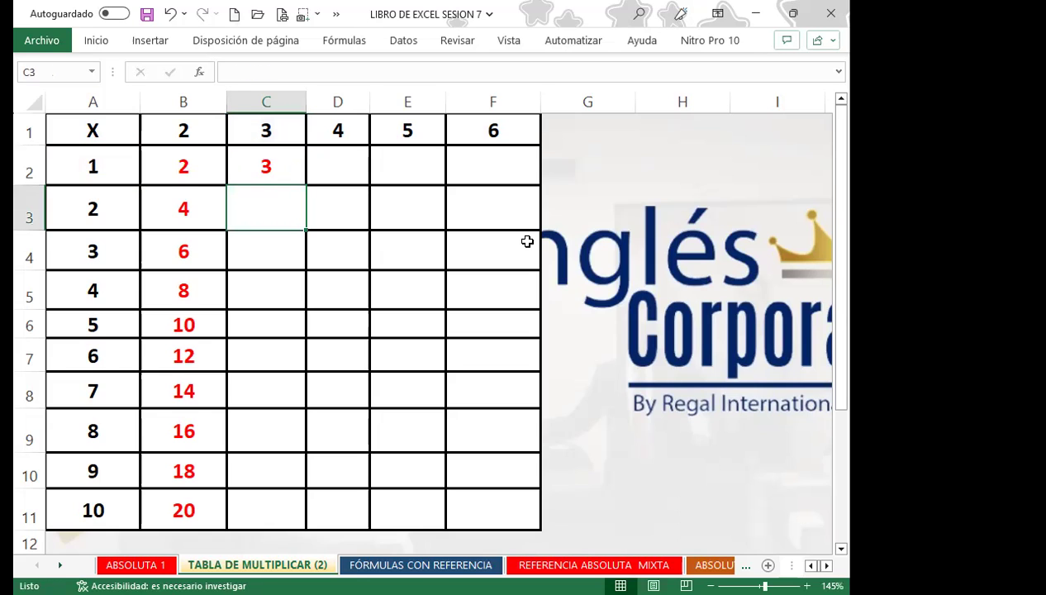
pyautogui.click(285, 168)
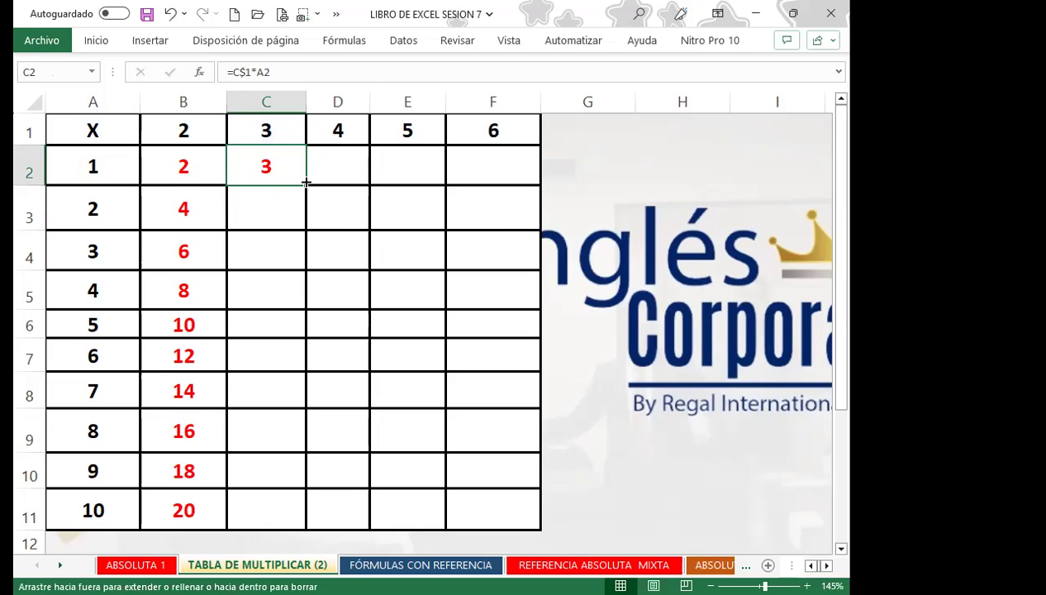
pyautogui.doubleClick(305, 183)
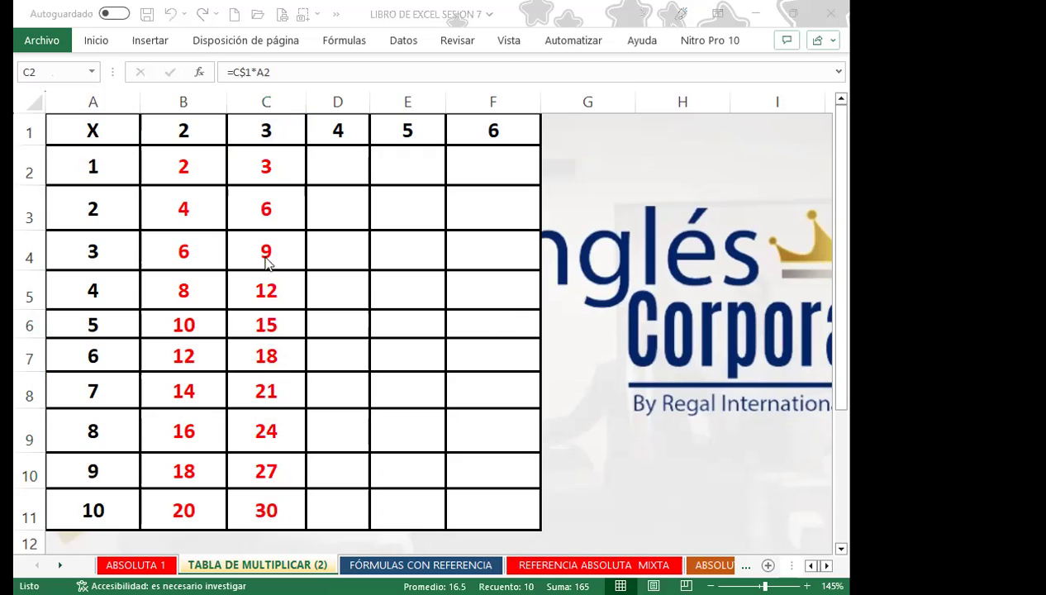
# - Examine the column C formulas between C2 and C11 against the header in C1 to see how the mixed reference behaves
pyautogui.moveTo(266, 169); pyautogui.dragTo(276, 507)
pyautogui.click(282, 508)
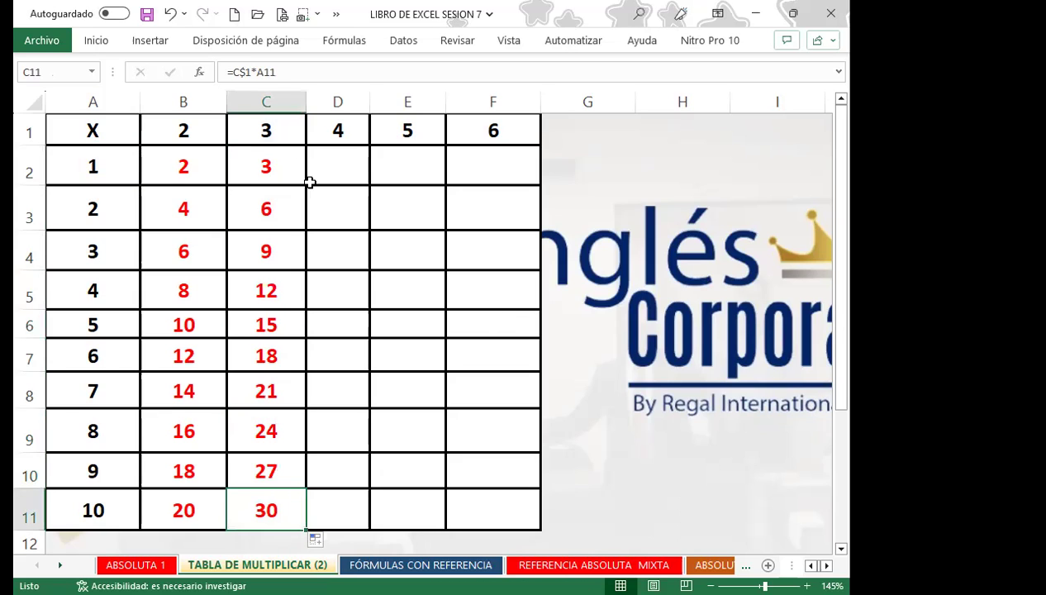
pyautogui.click(282, 174)
pyautogui.click(267, 219)
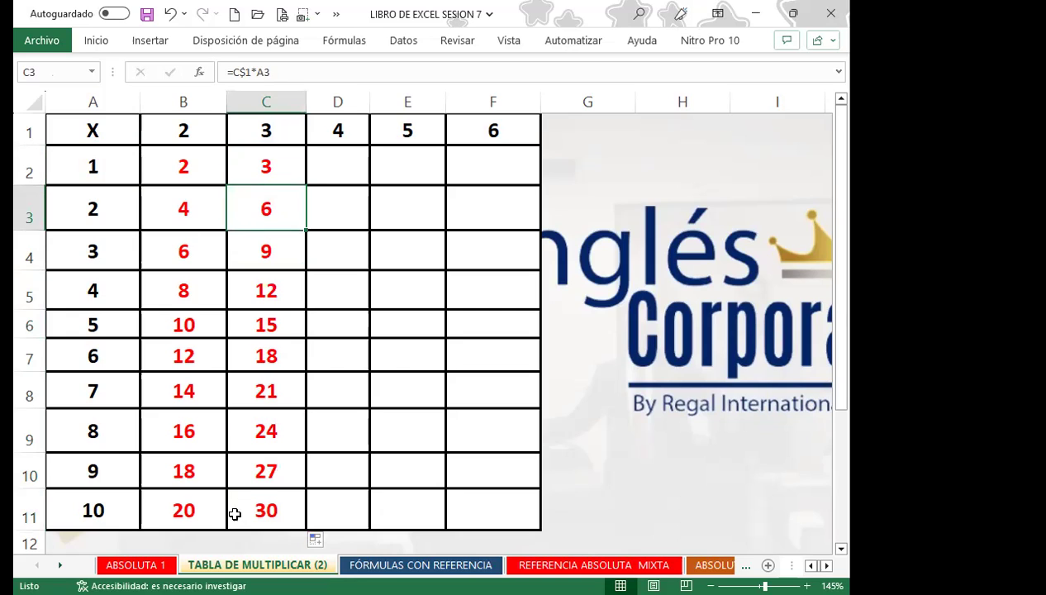
pyautogui.click(285, 507)
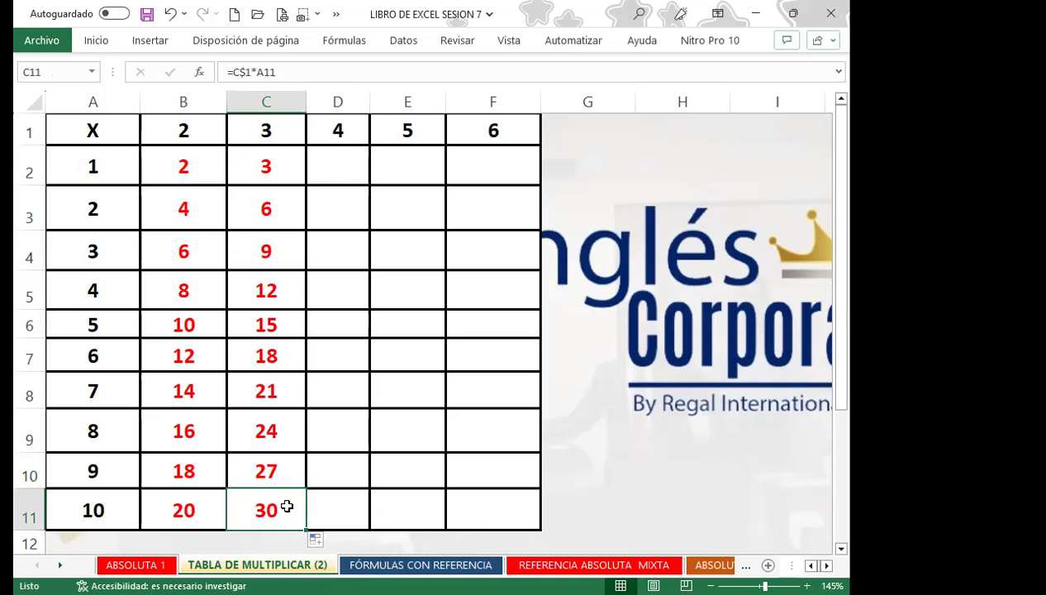
pyautogui.click(283, 155)
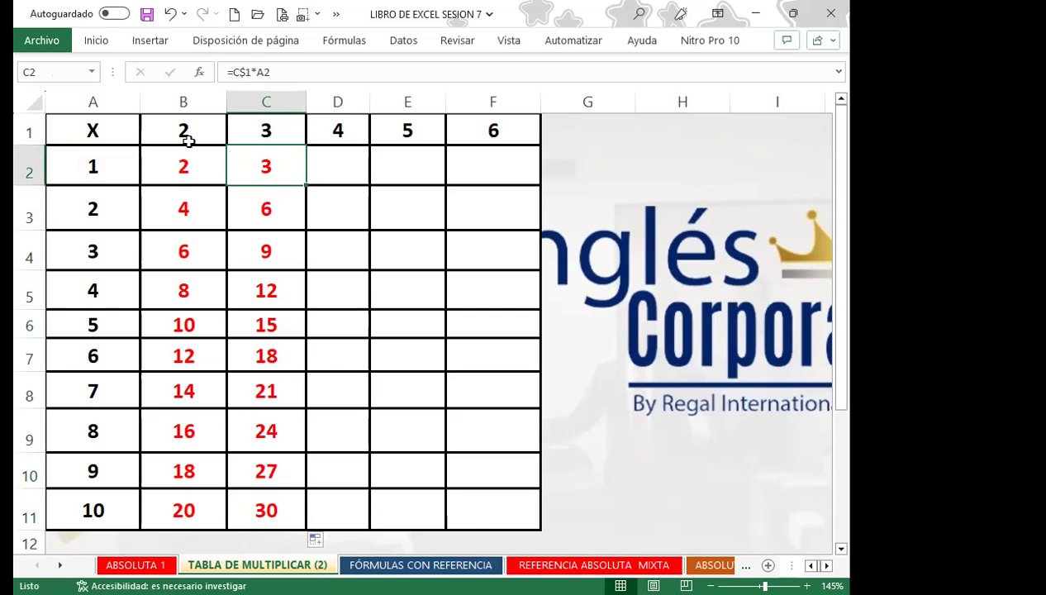
pyautogui.click(290, 132)
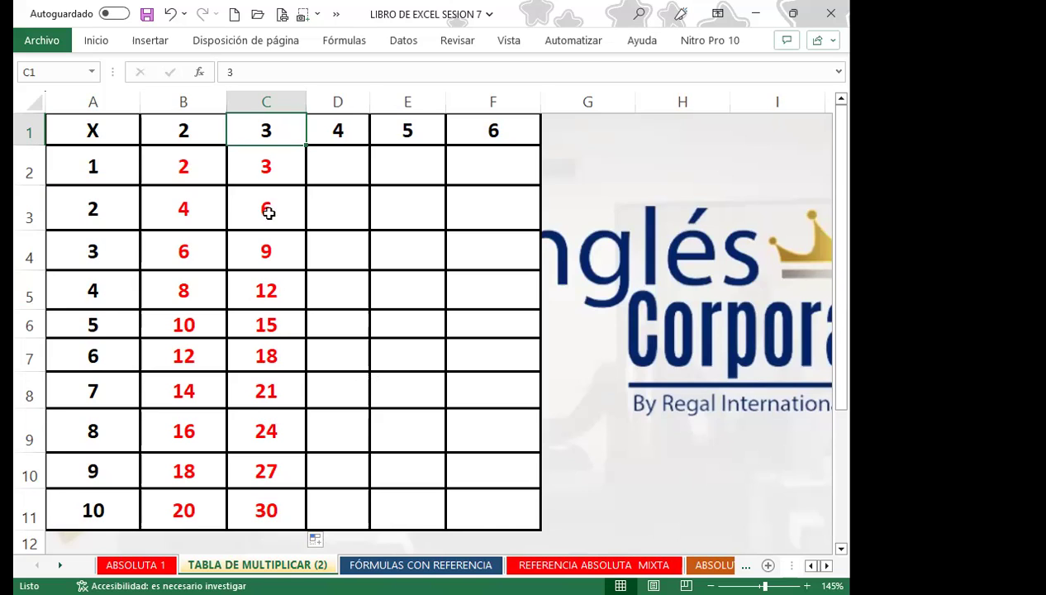
pyautogui.click(261, 162)
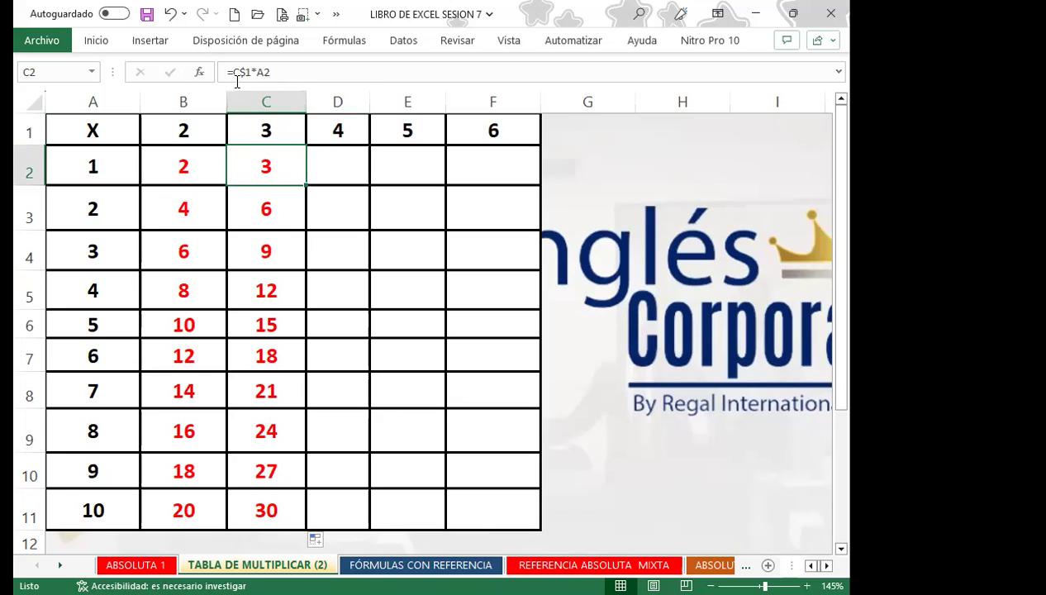
# - Build the formula =D$1*A2 in cell D2, fixing only the row of the D1 reference
pyautogui.click(352, 130)
pyautogui.click(354, 174)
pyautogui.write('=')
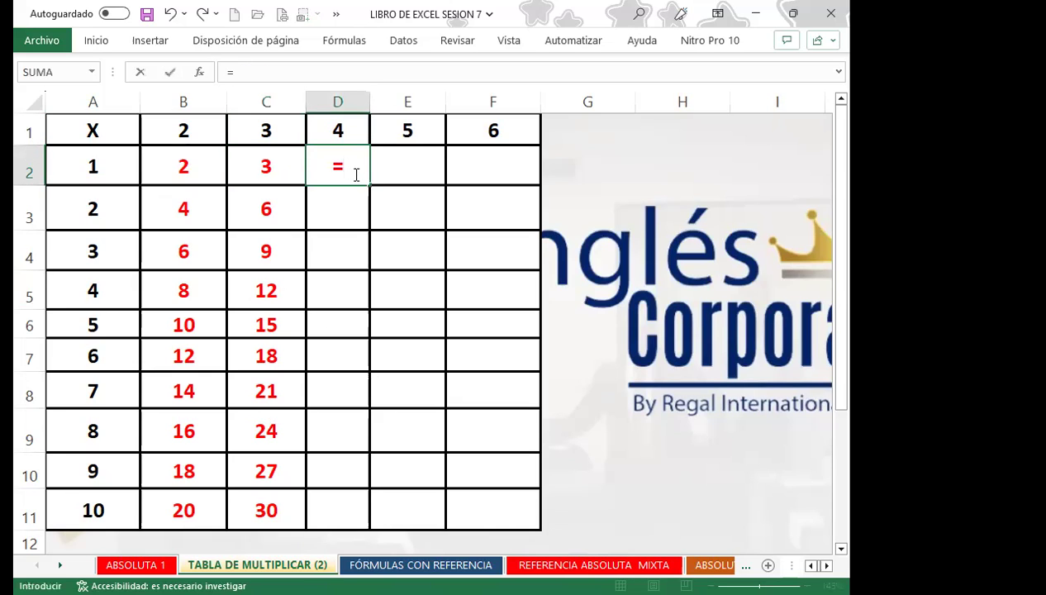
pyautogui.click(357, 134)
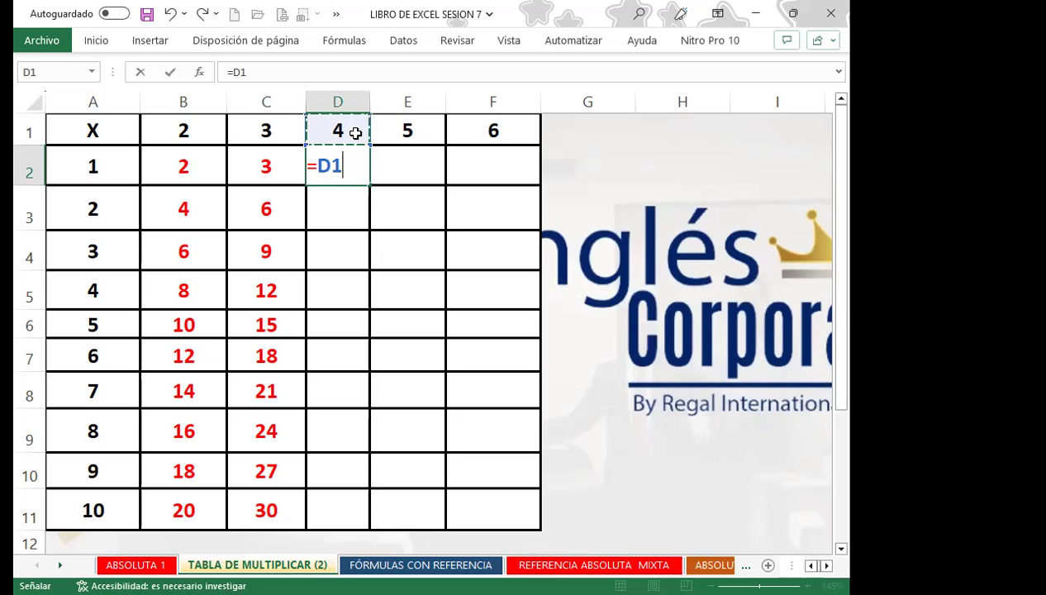
pyautogui.press('F4')
pyautogui.press('F4')
pyautogui.write('*')
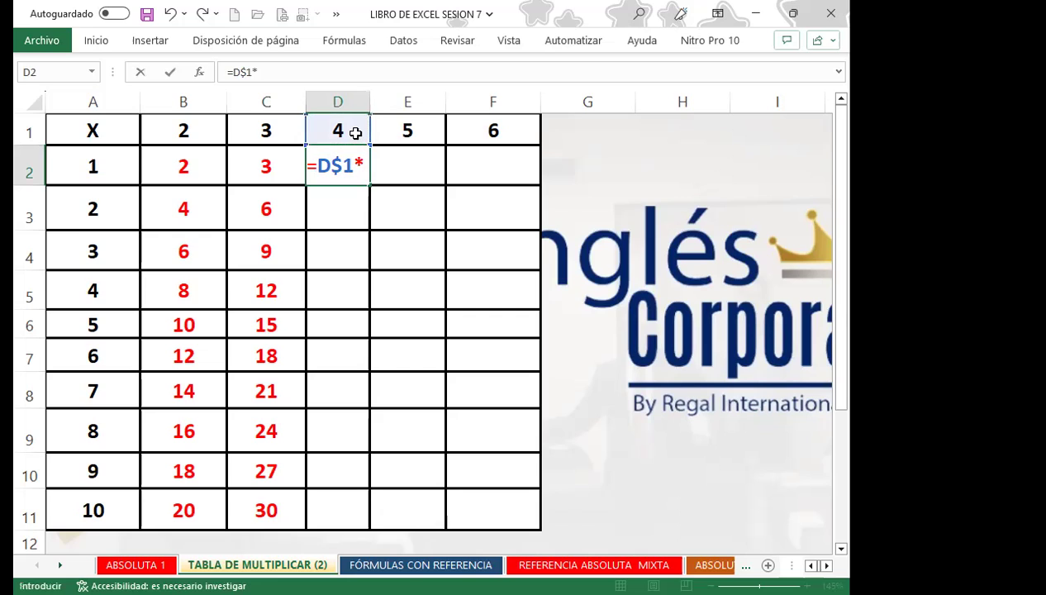
pyautogui.click(97, 168)
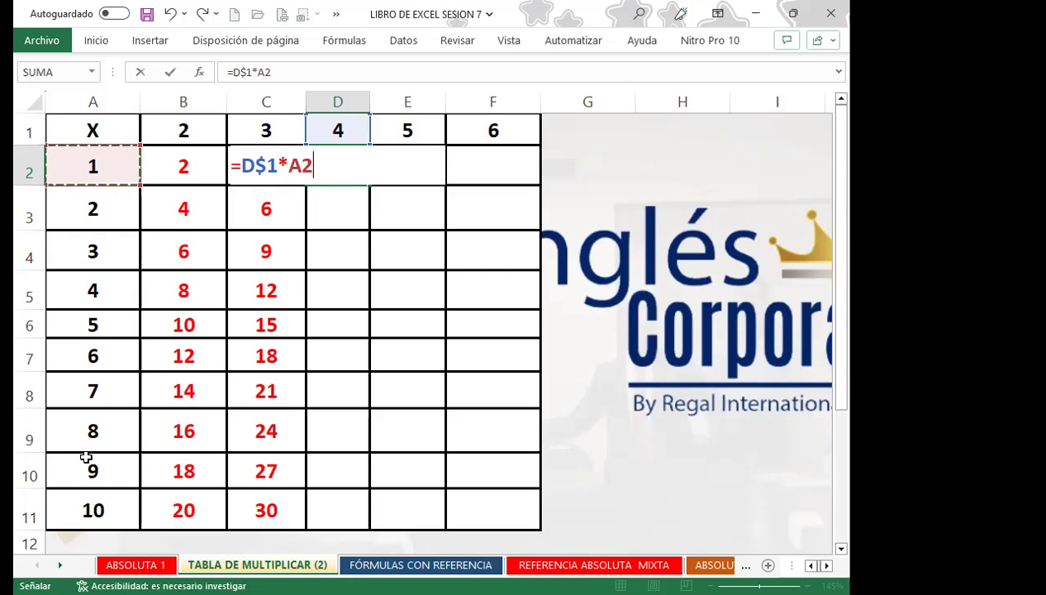
# - Change the A2 reference in D2's formula to $A2, and fill =D$1*$A2 down through D11
pyautogui.click(307, 168)
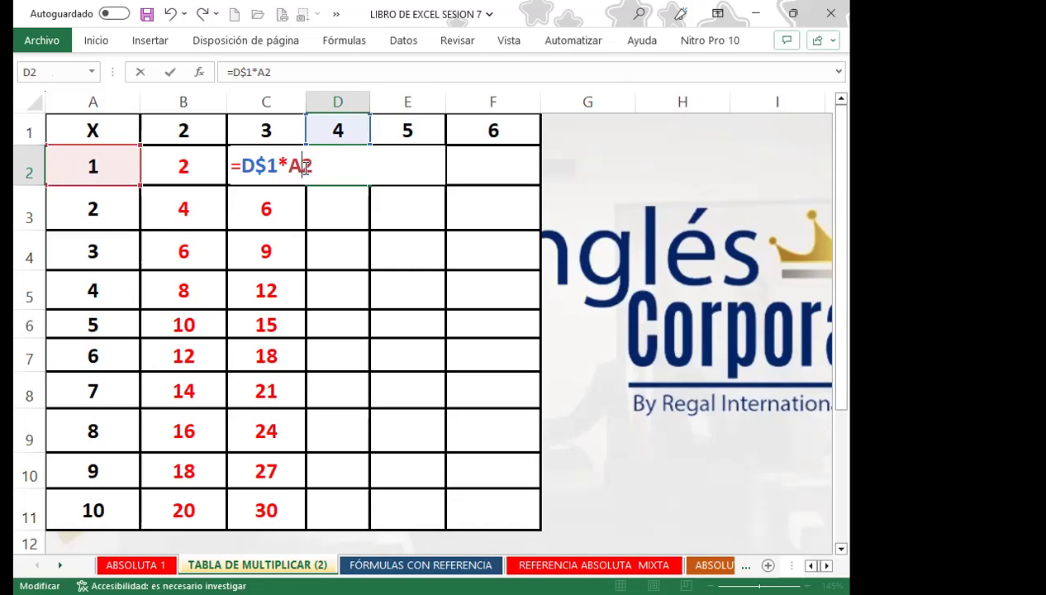
pyautogui.press('F4')
pyautogui.press('F4')
pyautogui.press('F4')
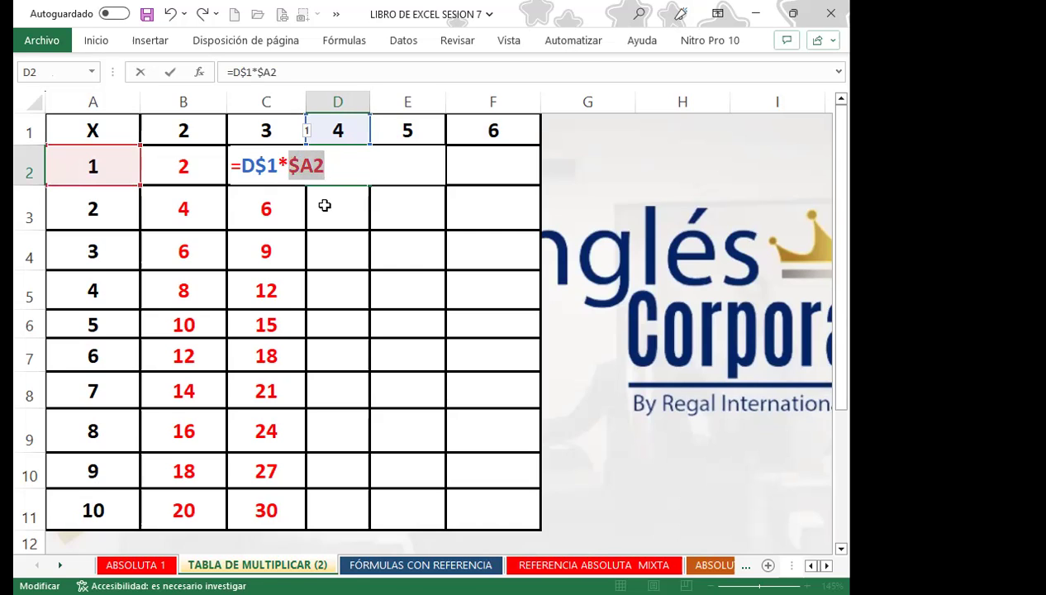
pyautogui.press('Return')
pyautogui.click(348, 167)
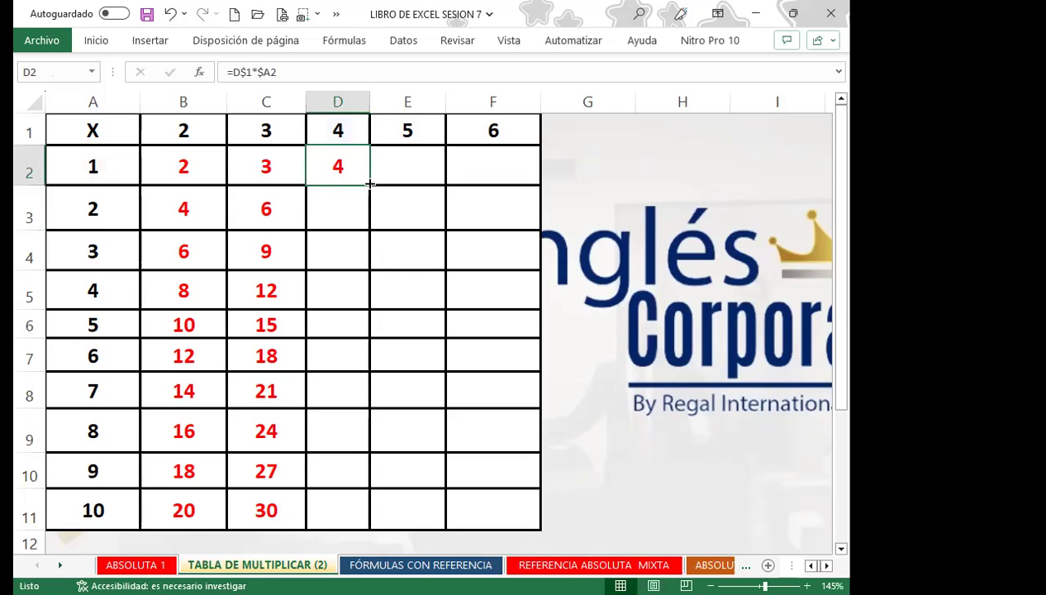
pyautogui.doubleClick(369, 184)
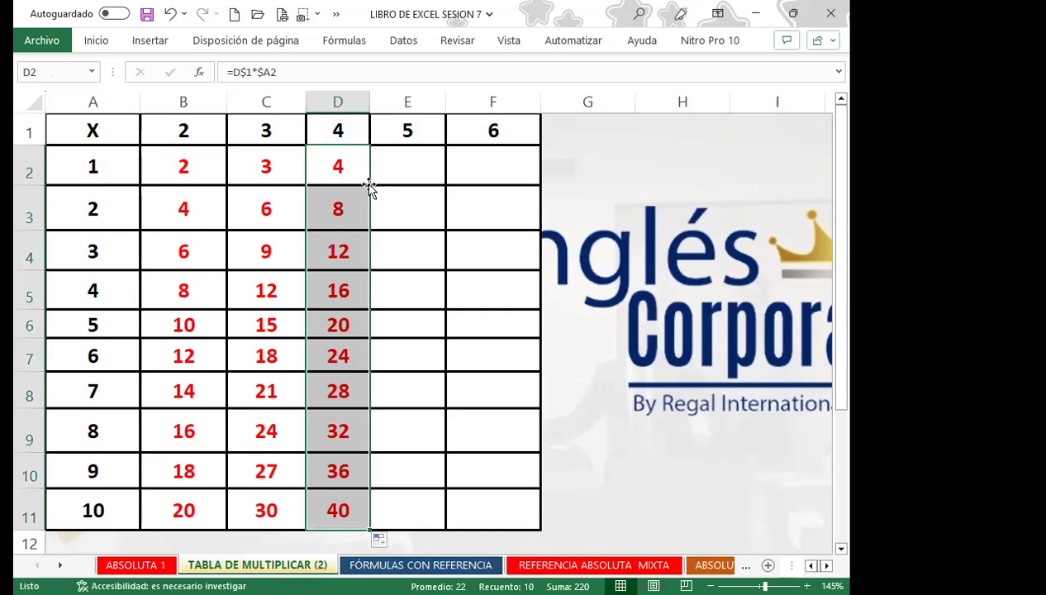
# - Examine the column D formulas from D2 downward to compare the fixed row and fixed column references
pyautogui.click(347, 170)
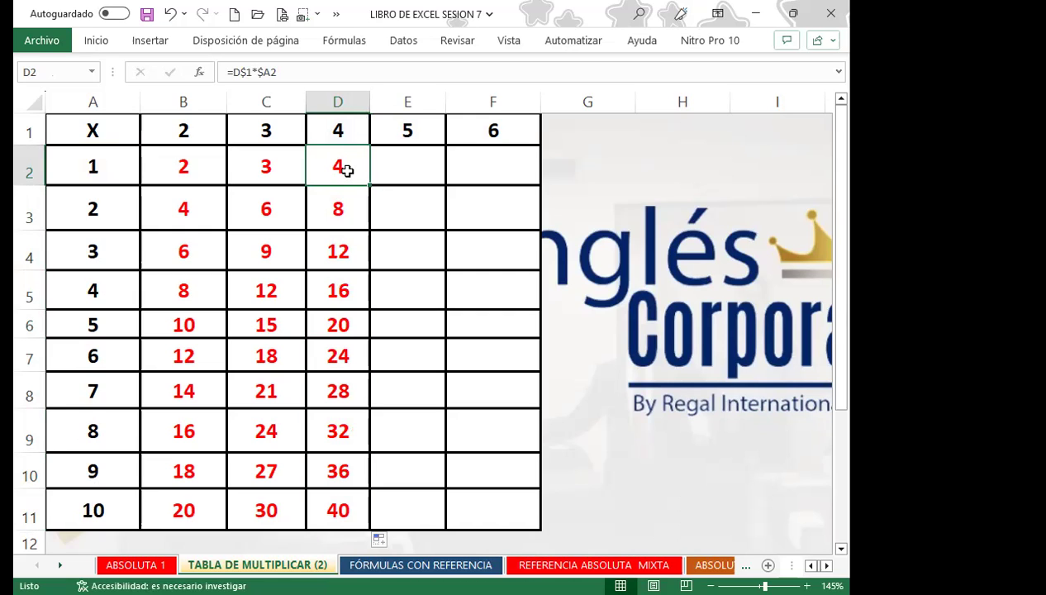
pyautogui.press('Down')
pyautogui.press('Down')
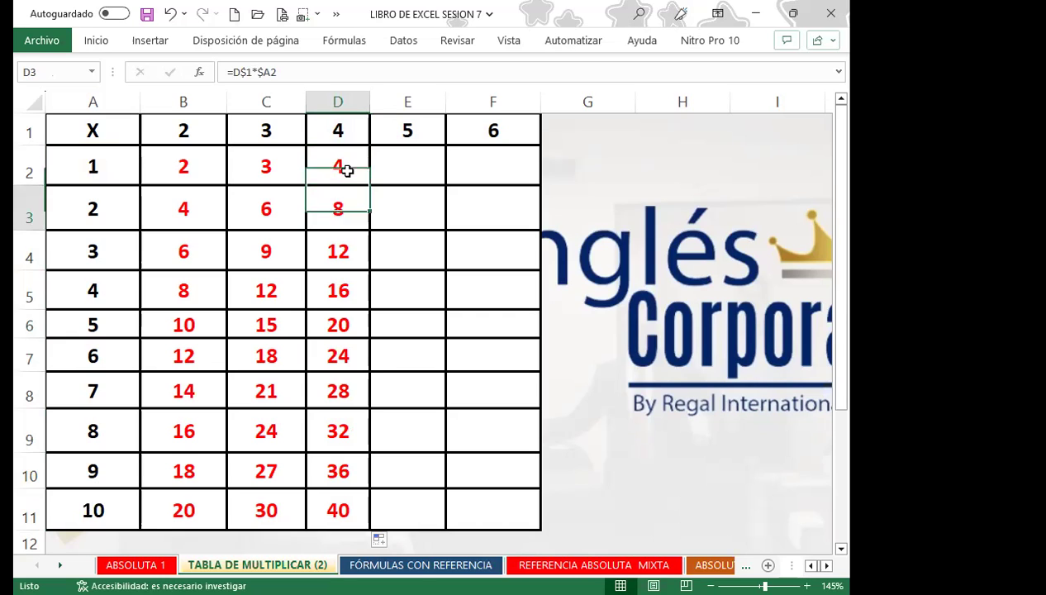
pyautogui.press('Down')
pyautogui.press('Down')
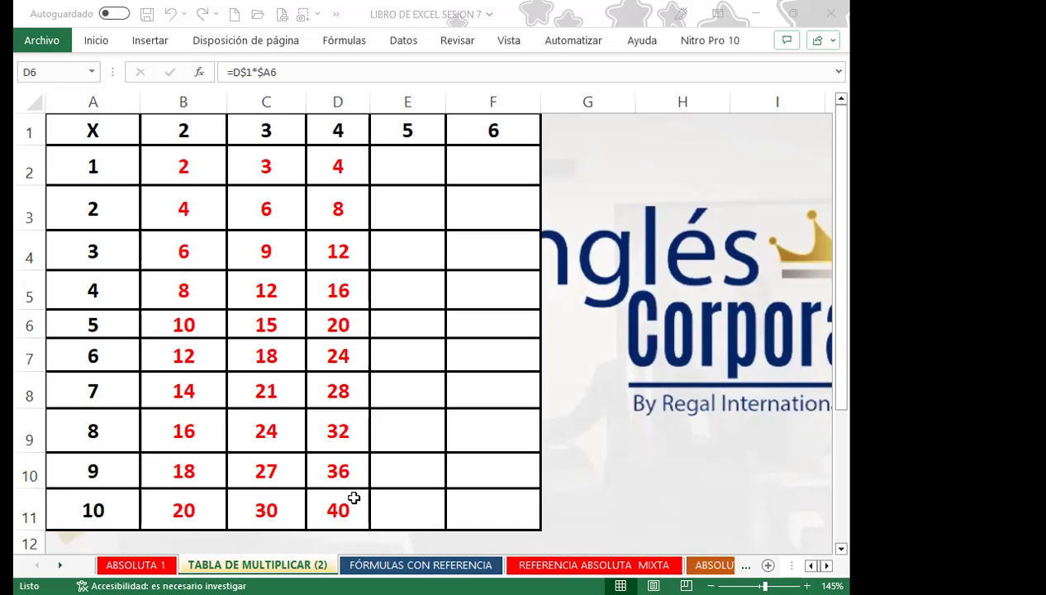
pyautogui.click(357, 169)
pyautogui.click(357, 171)
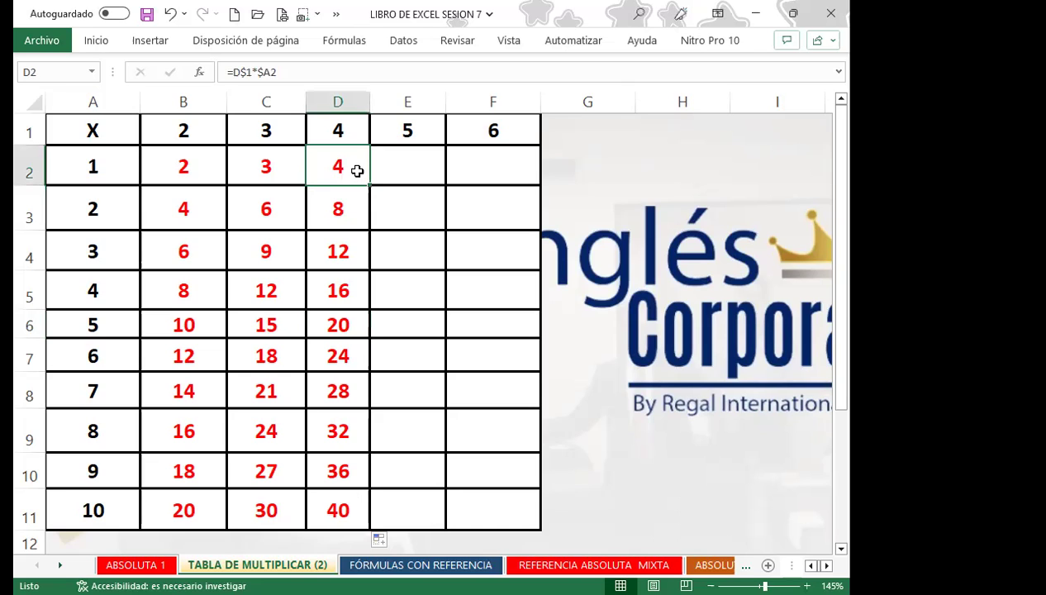
# - Build the formula =E$1*A2 in cell E2, fixing only the row of the E1 reference
pyautogui.click(423, 171)
pyautogui.write('=')
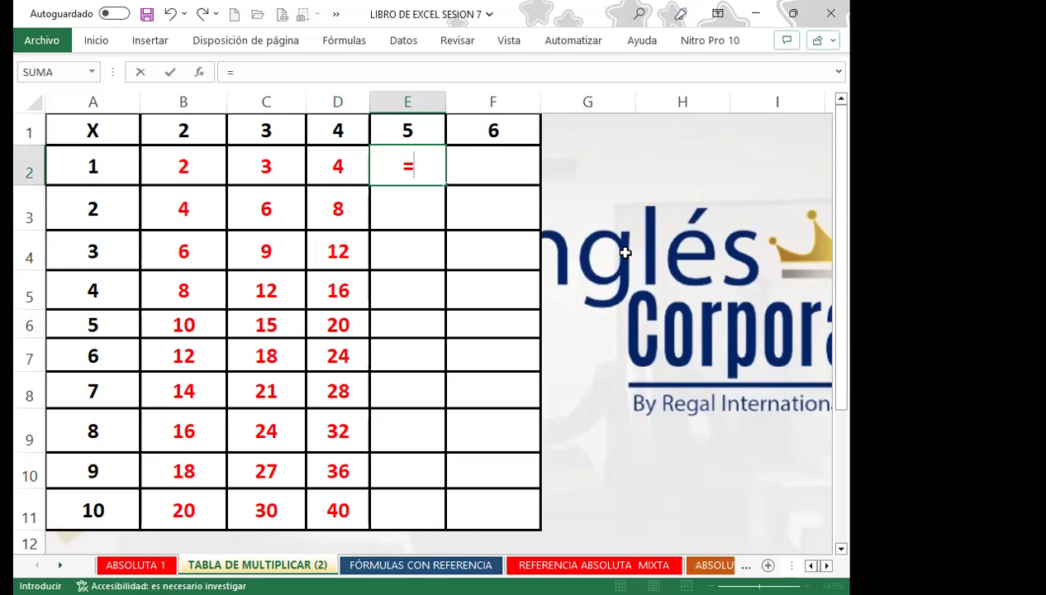
pyautogui.click(421, 128)
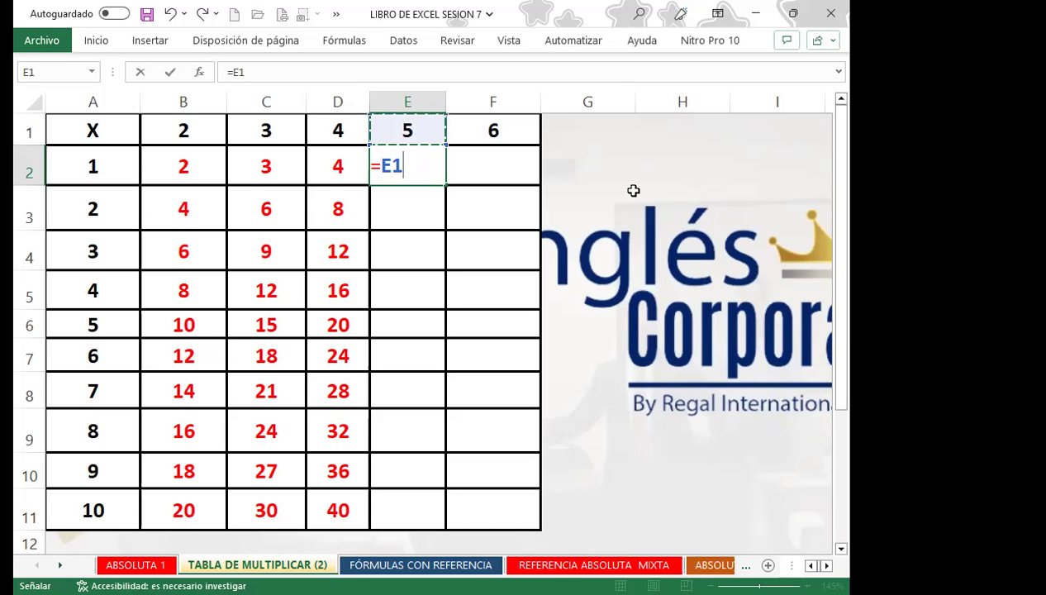
pyautogui.press('F4')
pyautogui.press('F4')
pyautogui.write('*')
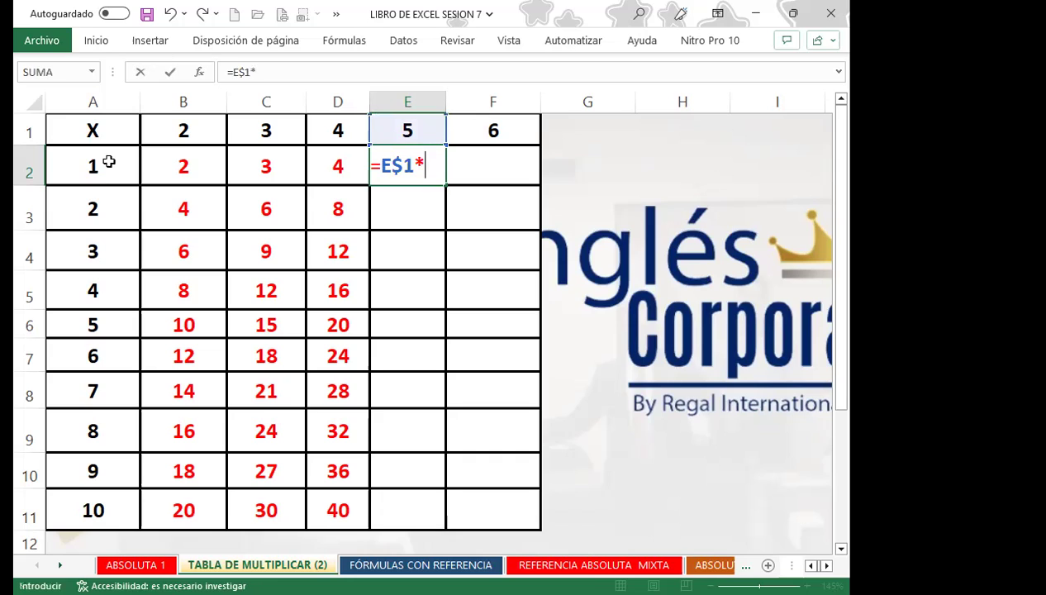
pyautogui.click(108, 163)
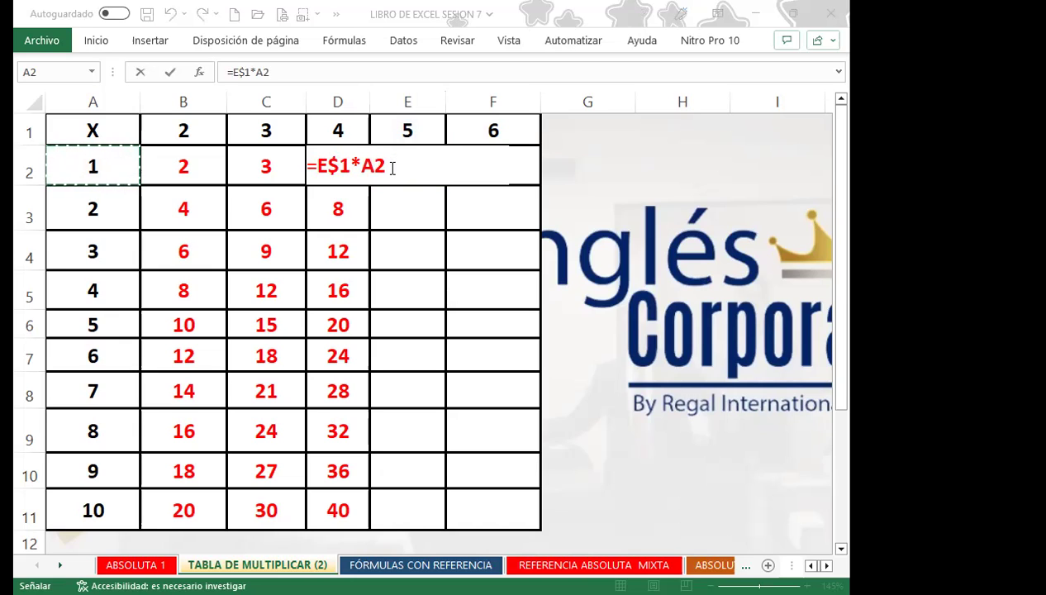
# - Change the A2 reference in E2's formula to $A2, fill =E$1*$A2 down through E11, and check the last cell
pyautogui.click(401, 171)
pyautogui.press('F4')
pyautogui.press('F4')
pyautogui.press('F4')
pyautogui.press('Return')
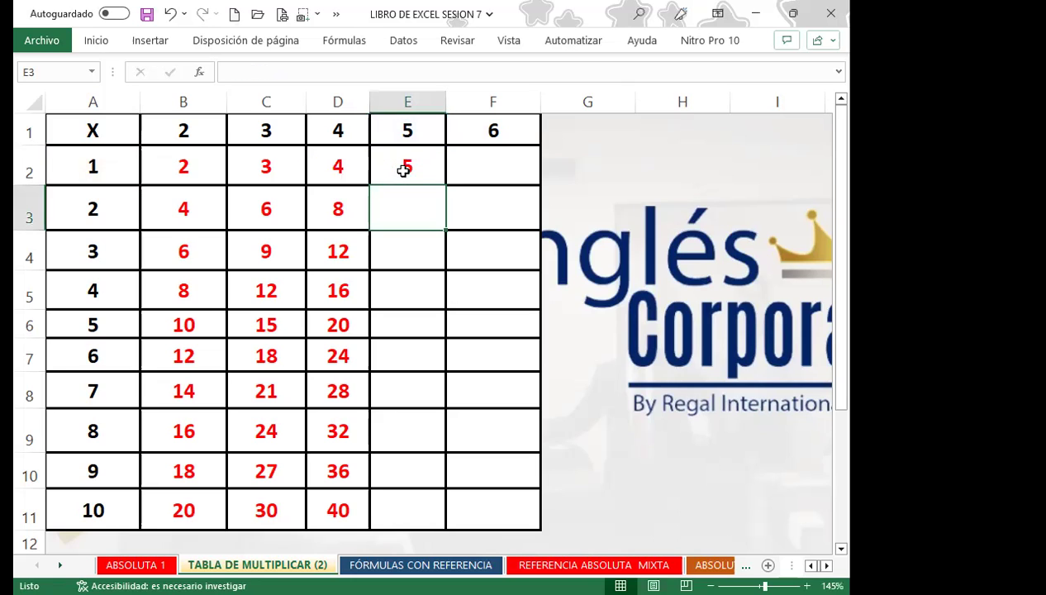
pyautogui.click(403, 171)
pyautogui.doubleClick(446, 185)
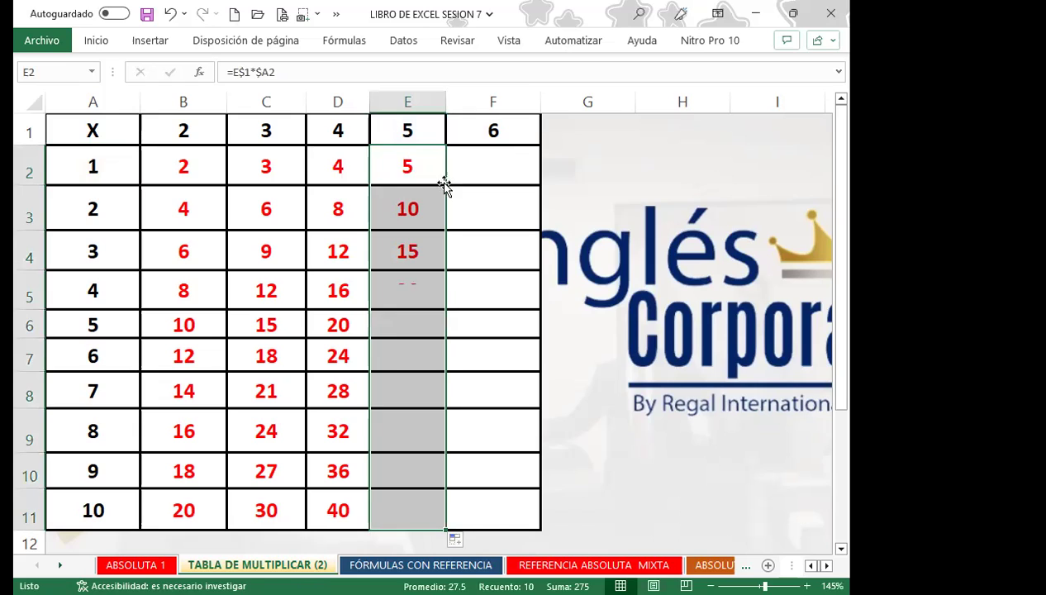
pyautogui.click(425, 496)
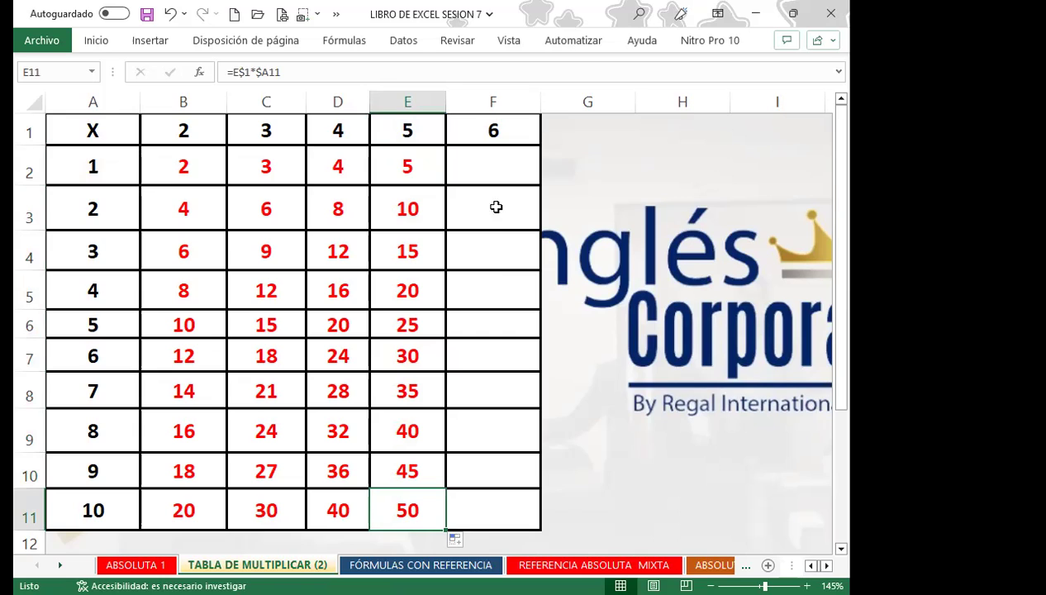
# - Enter =$F$1*$A2 in cell F2 and fill it down through F11
pyautogui.click(511, 172)
pyautogui.write('=')
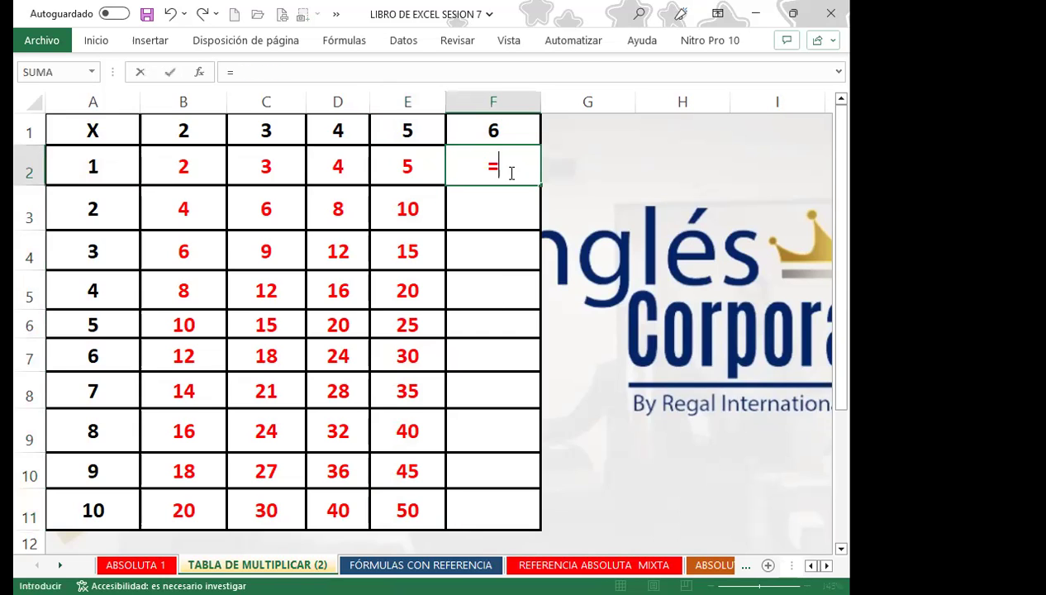
pyautogui.click(507, 125)
pyautogui.press('F4')
pyautogui.write('*')
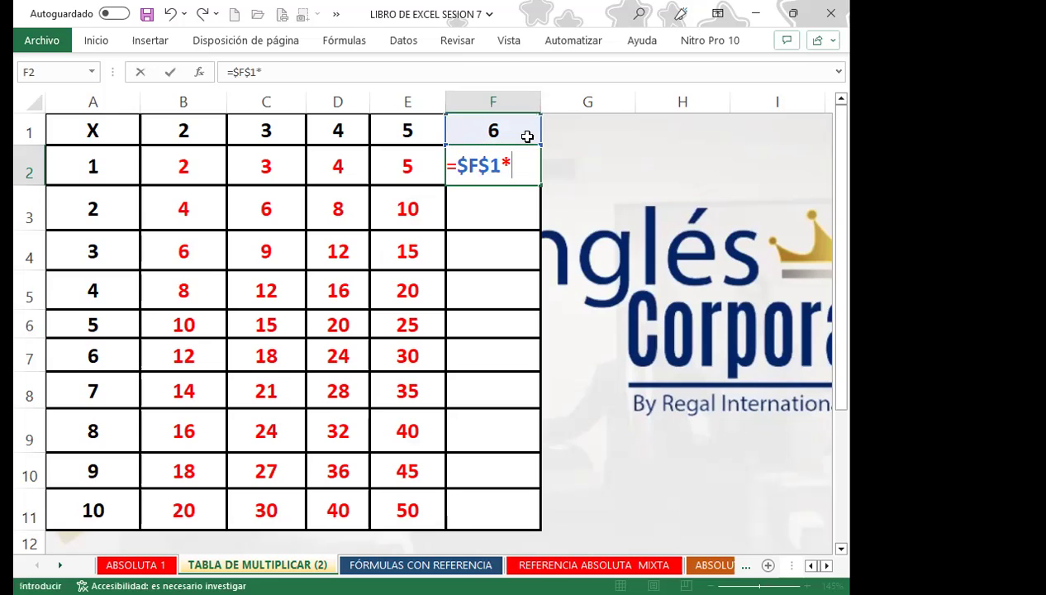
pyautogui.click(108, 166)
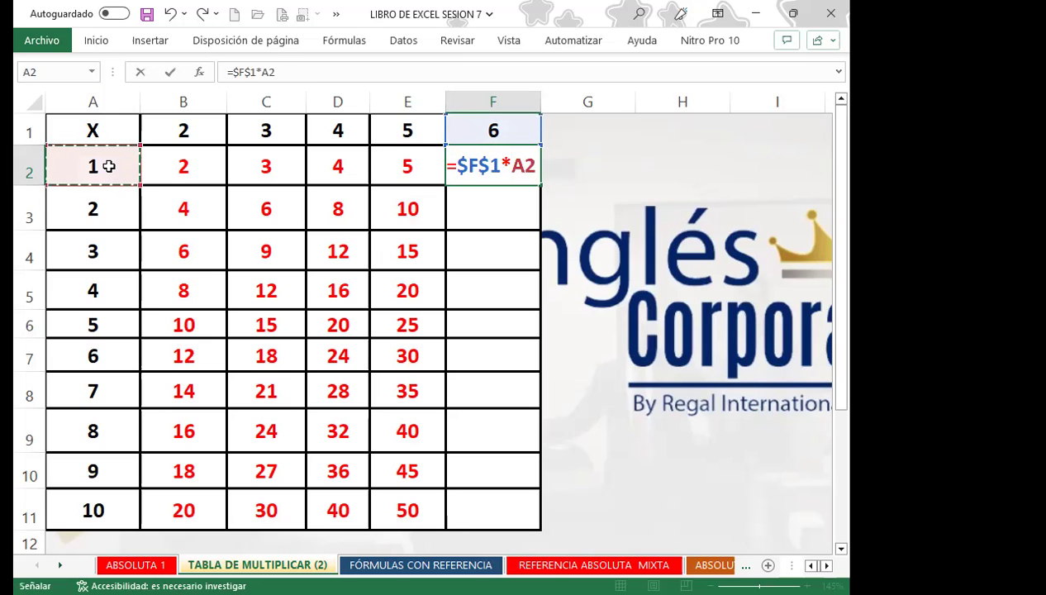
pyautogui.press('F4')
pyautogui.press('F4')
pyautogui.press('F4')
pyautogui.press('Return')
pyautogui.click(465, 174)
pyautogui.doubleClick(541, 185)
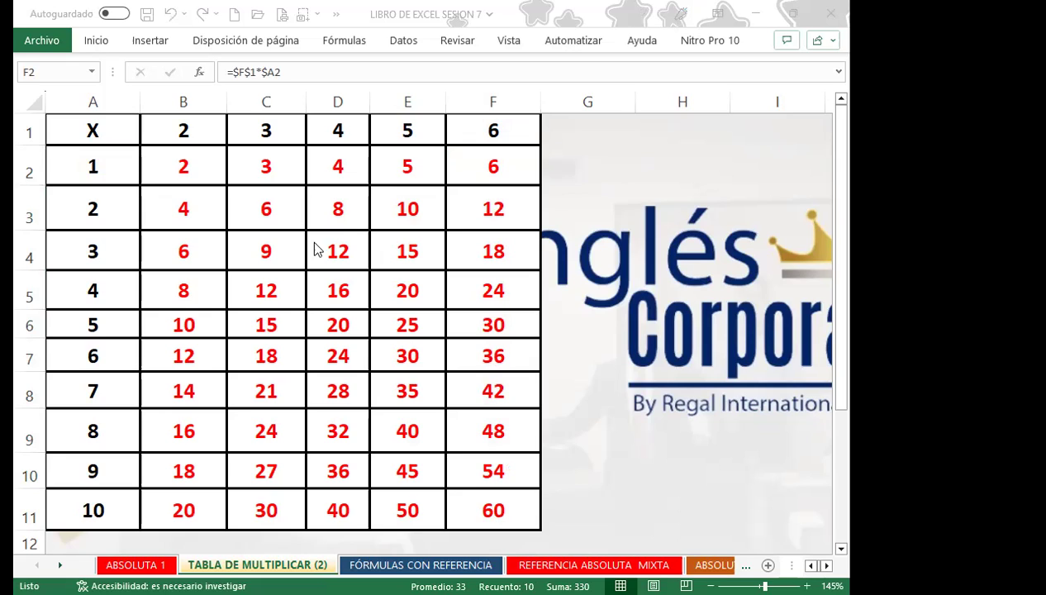
# - Check the multiplier header cells from B1 to F1 one by one, going through the row twice
pyautogui.click(182, 131)
pyautogui.click(270, 132)
pyautogui.click(337, 131)
pyautogui.click(410, 130)
pyautogui.click(460, 131)
pyautogui.click(197, 133)
pyautogui.click(276, 131)
pyautogui.click(340, 130)
pyautogui.click(409, 131)
pyautogui.click(490, 131)
# - Replace the multiplier headers in B1 through F1 with 7, 8, 9, 10 and 11
pyautogui.click(202, 132)
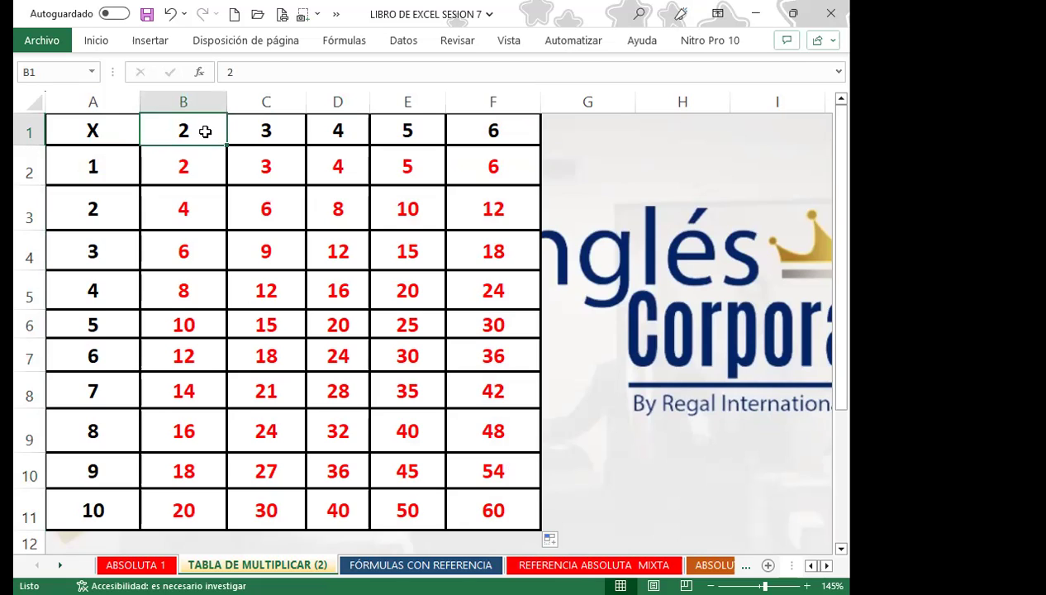
pyautogui.write('7')
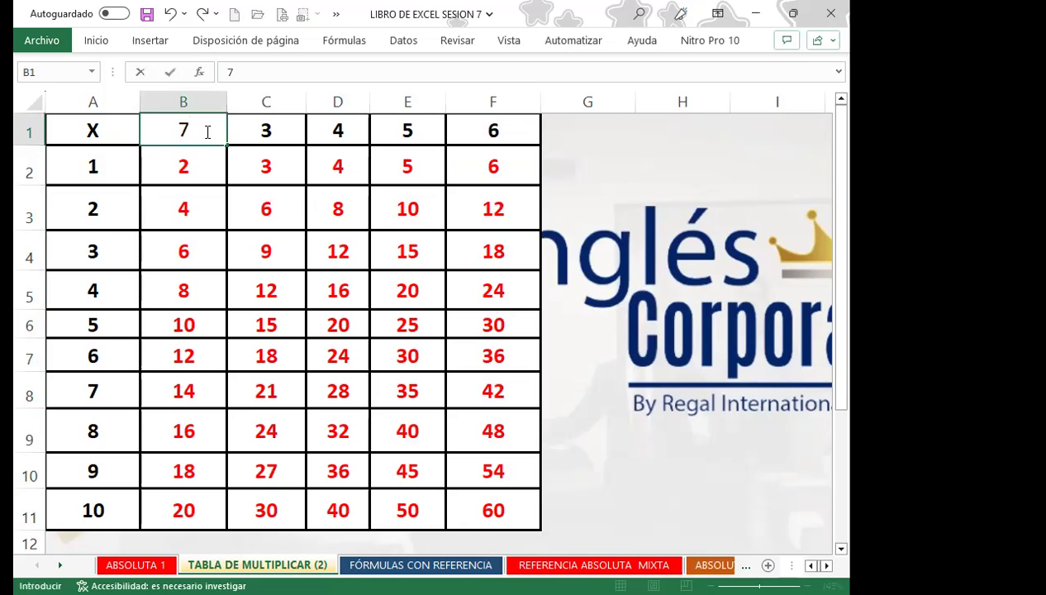
pyautogui.press('Tab')
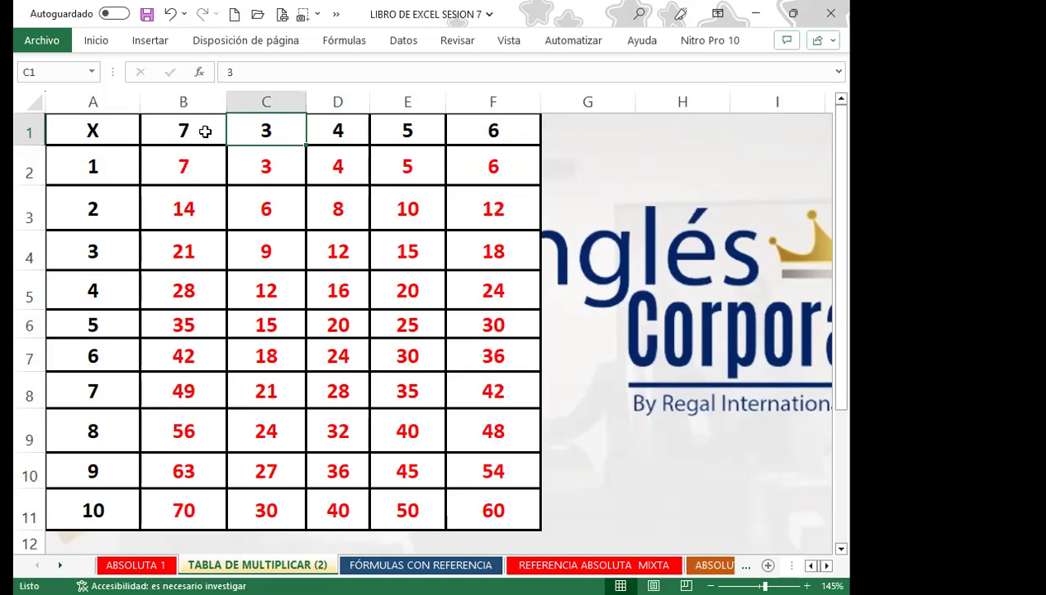
pyautogui.write('8')
pyautogui.press('Tab')
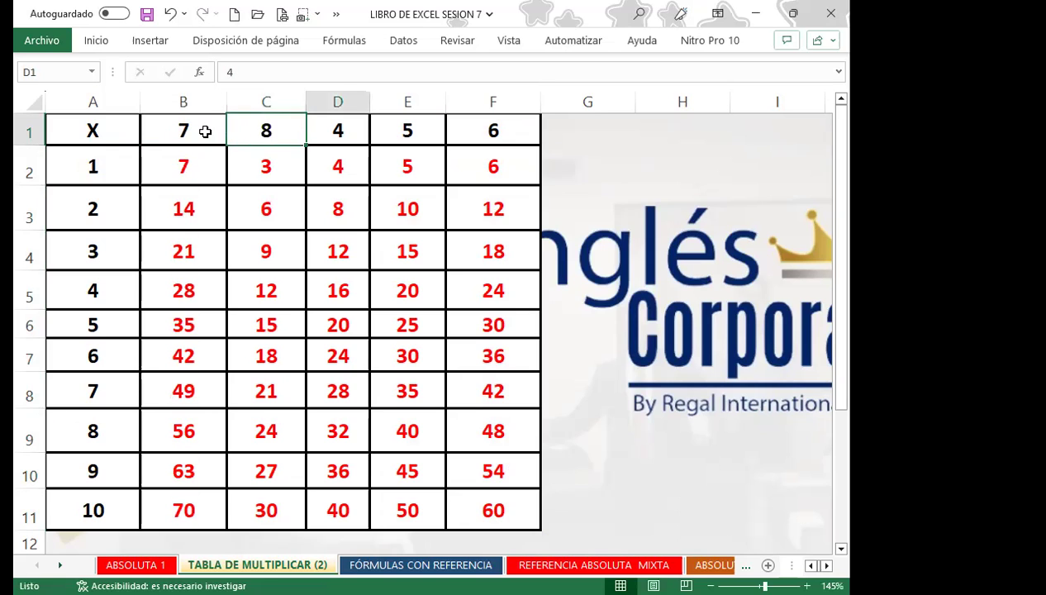
pyautogui.write('9')
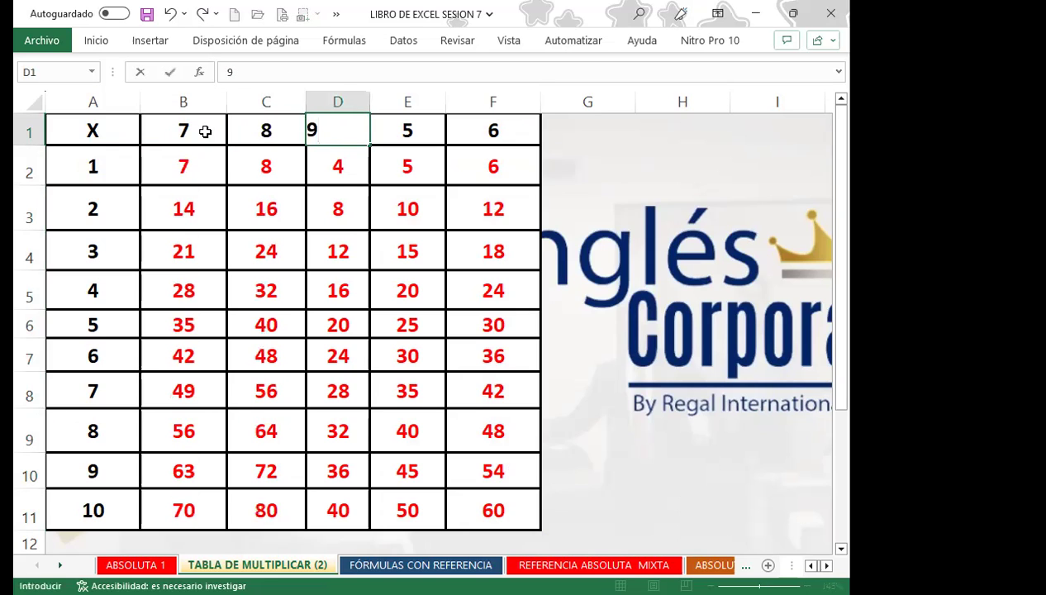
pyautogui.press('Tab')
pyautogui.write('10')
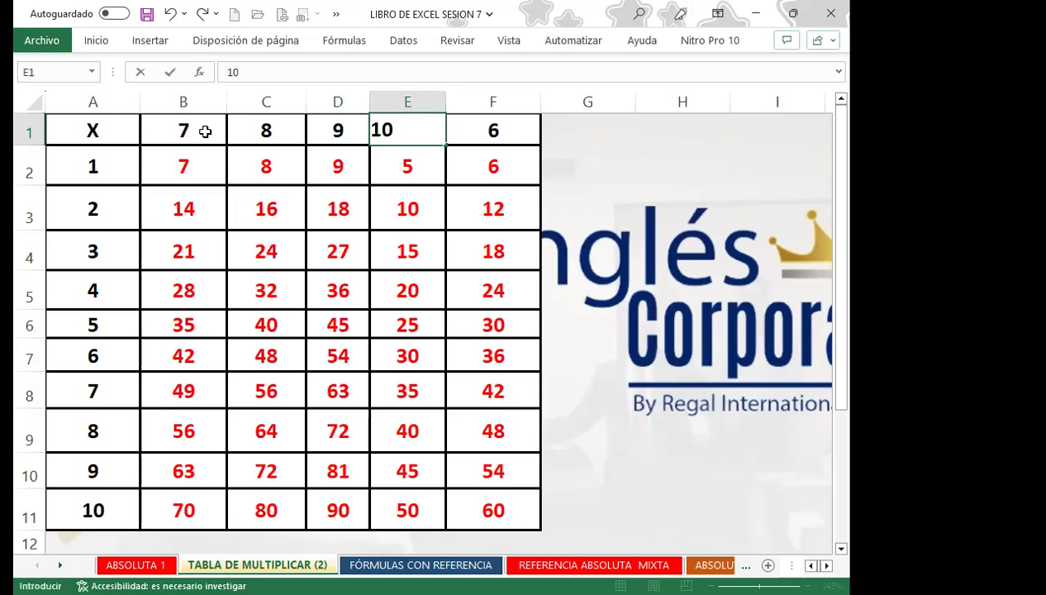
pyautogui.press('Tab')
pyautogui.write('11')
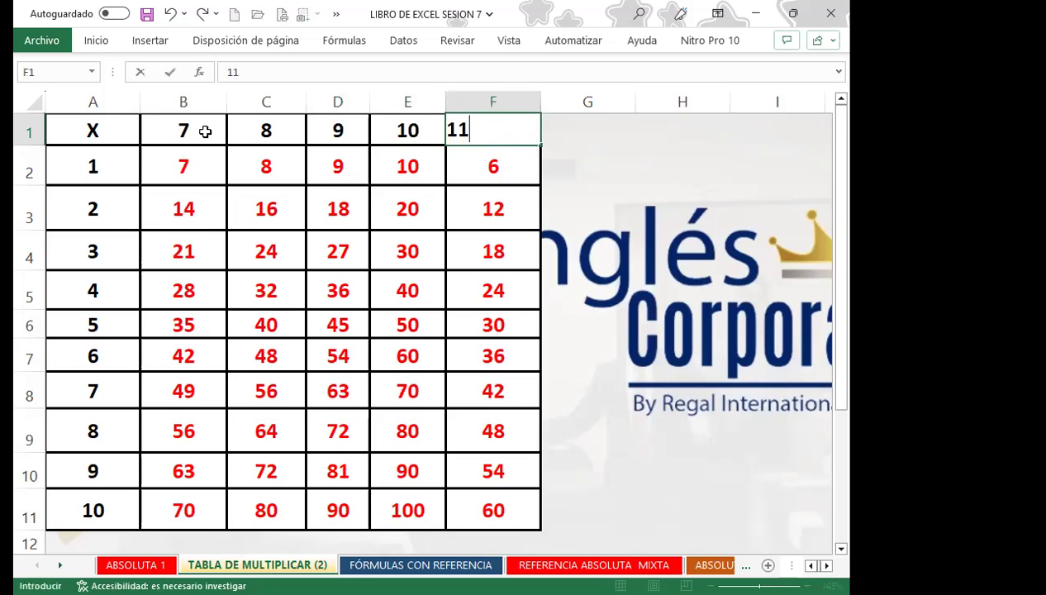
pyautogui.press('Tab')
pyautogui.press('Down')
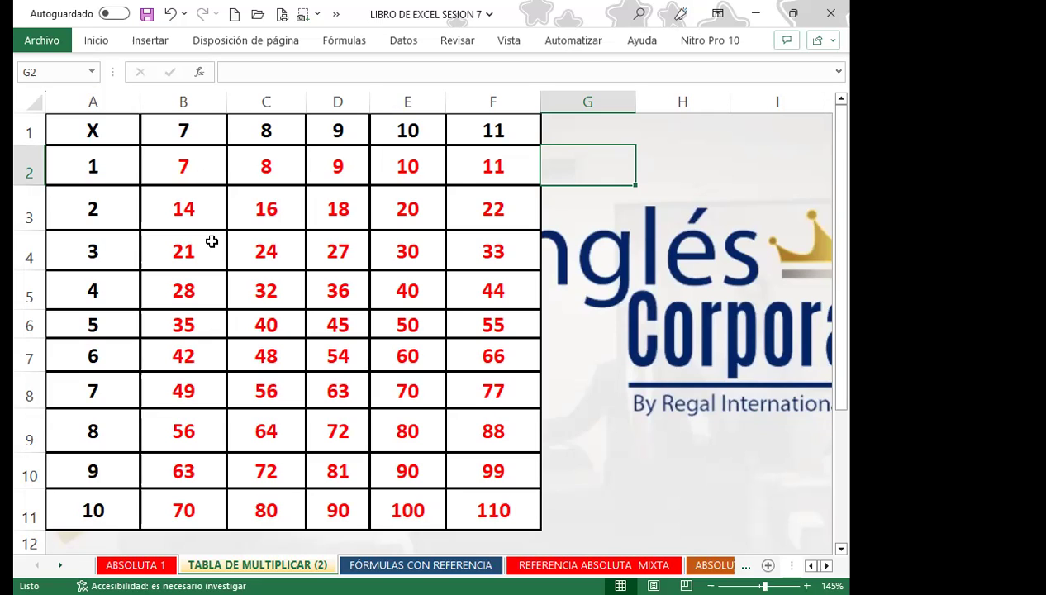
# - Set the header in B1 to 1 and inspect the formula in B2, leaving it as =$B$1*A2
pyautogui.moveTo(173, 128); pyautogui.dragTo(501, 131)
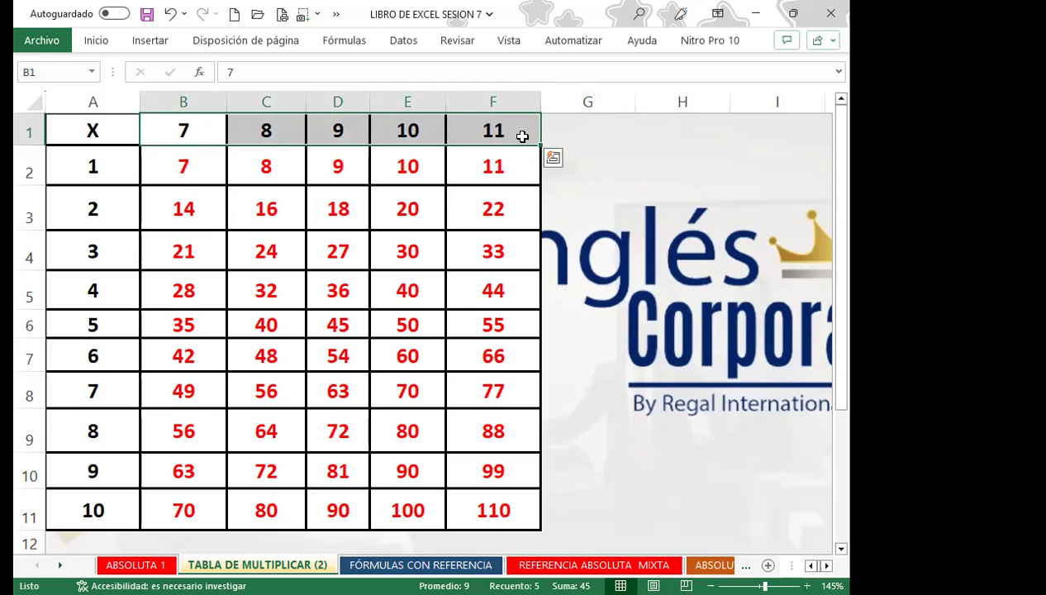
pyautogui.click(182, 130)
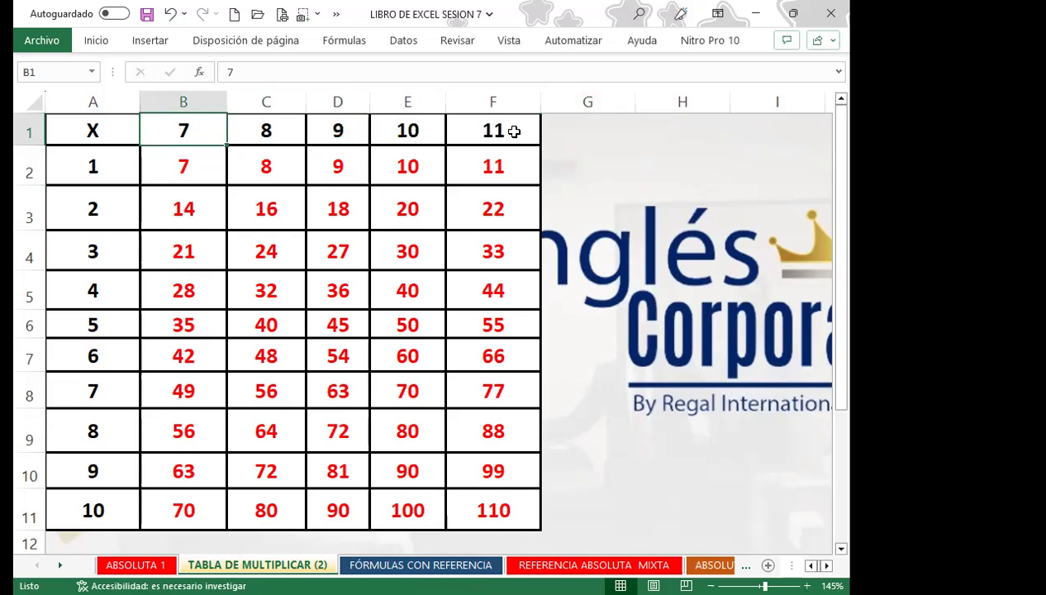
pyautogui.write('1')
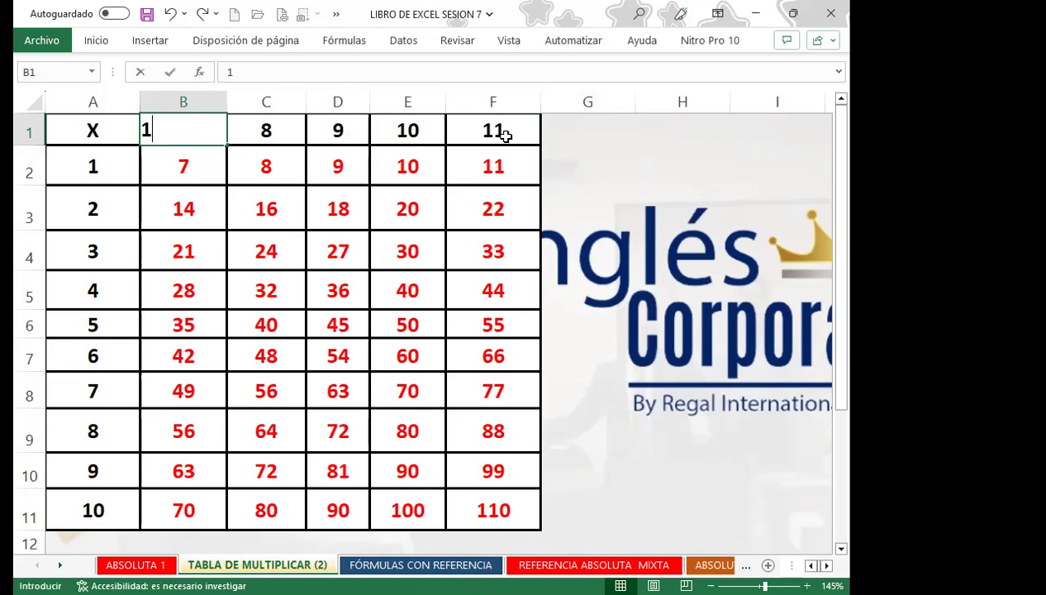
pyautogui.press('Return')
pyautogui.write('.')
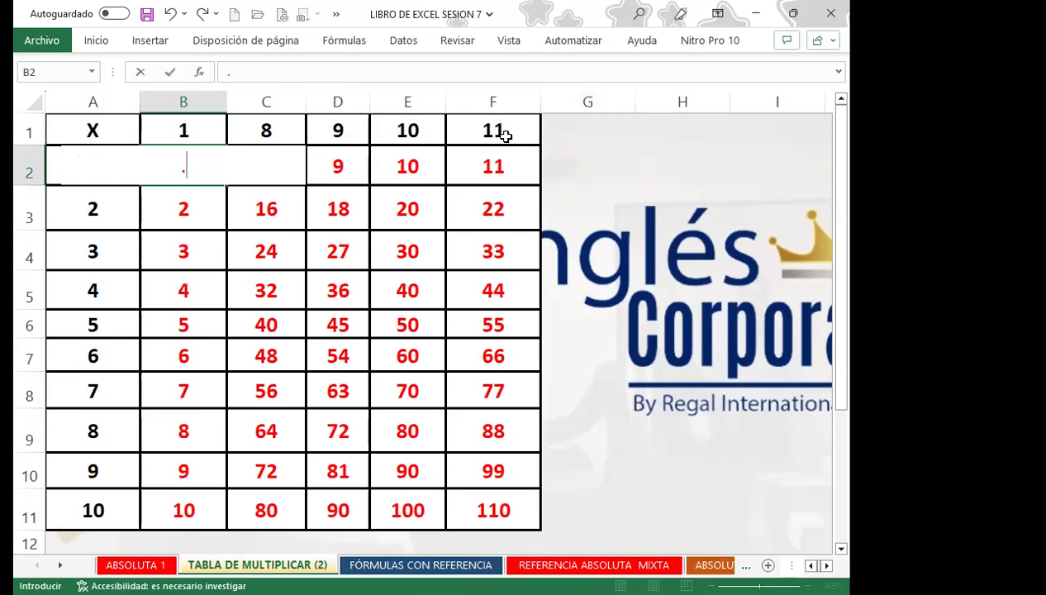
pyautogui.write('=$B$1*A2')
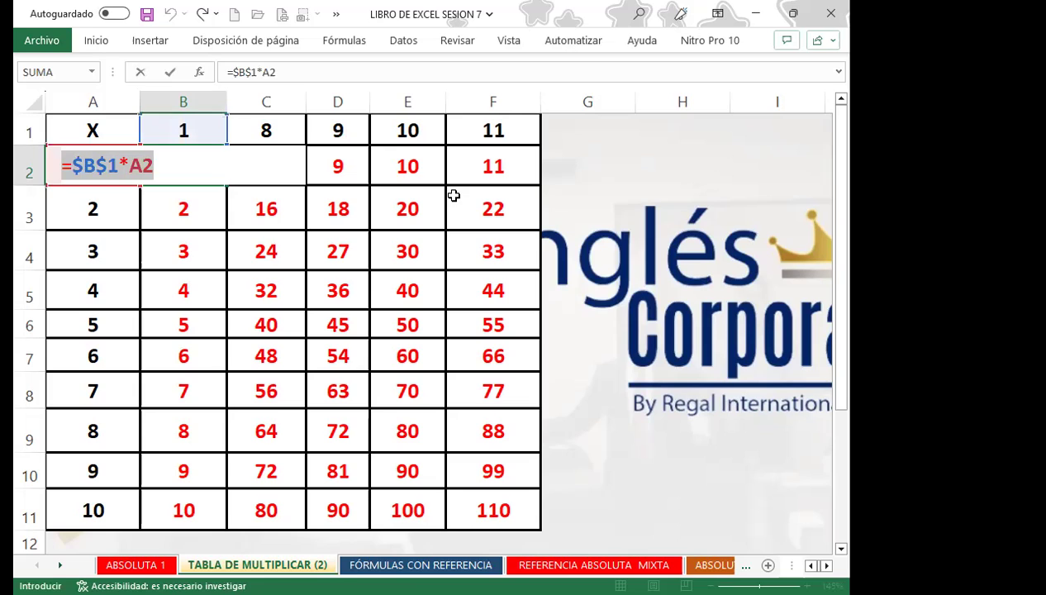
pyautogui.press('Return')
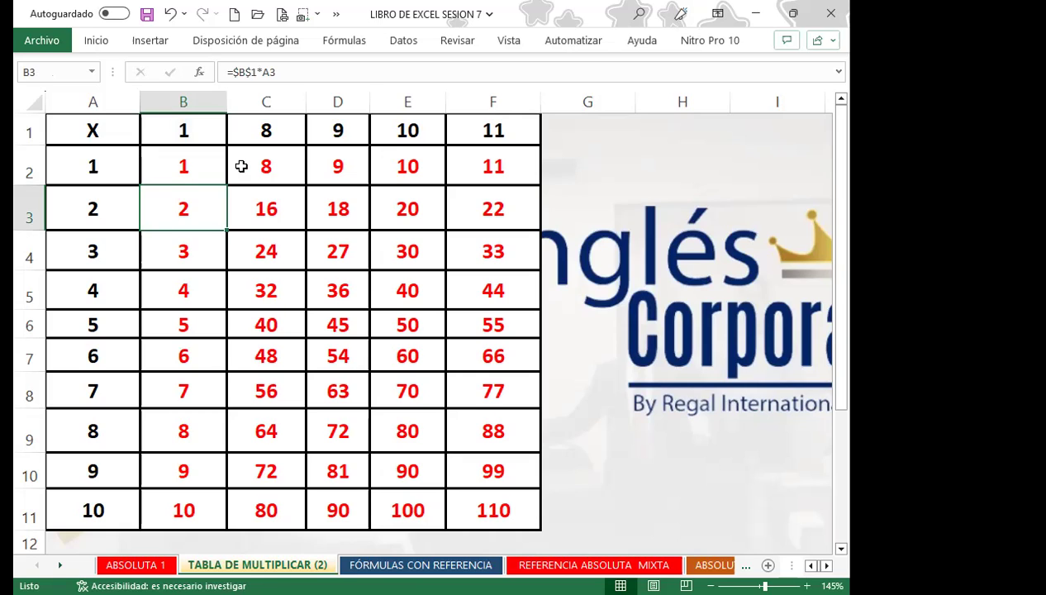
# - Set the multiplier header in B1 to 2
pyautogui.click(211, 121)
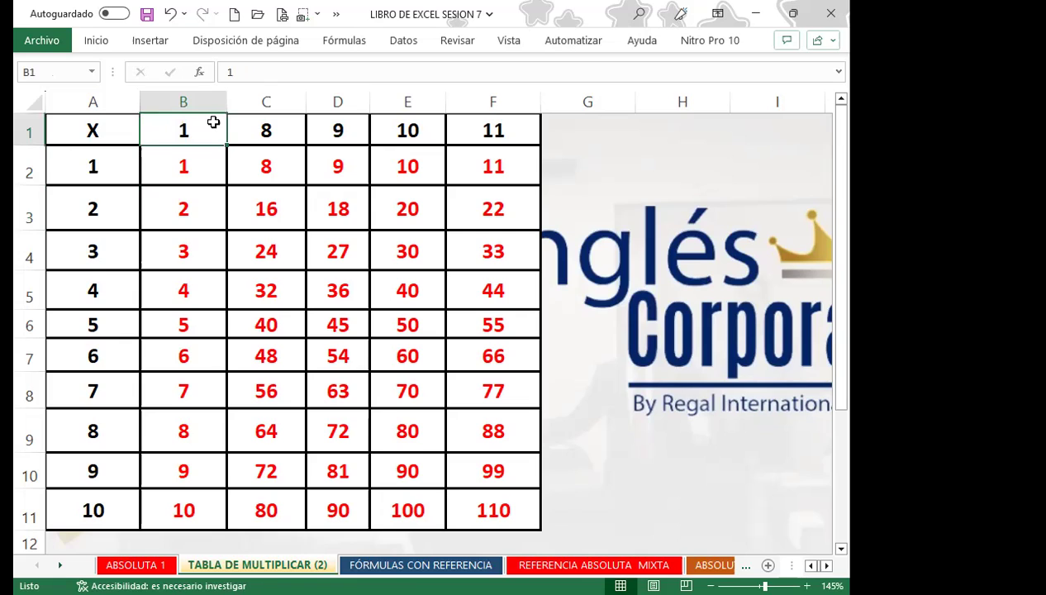
pyautogui.write('2')
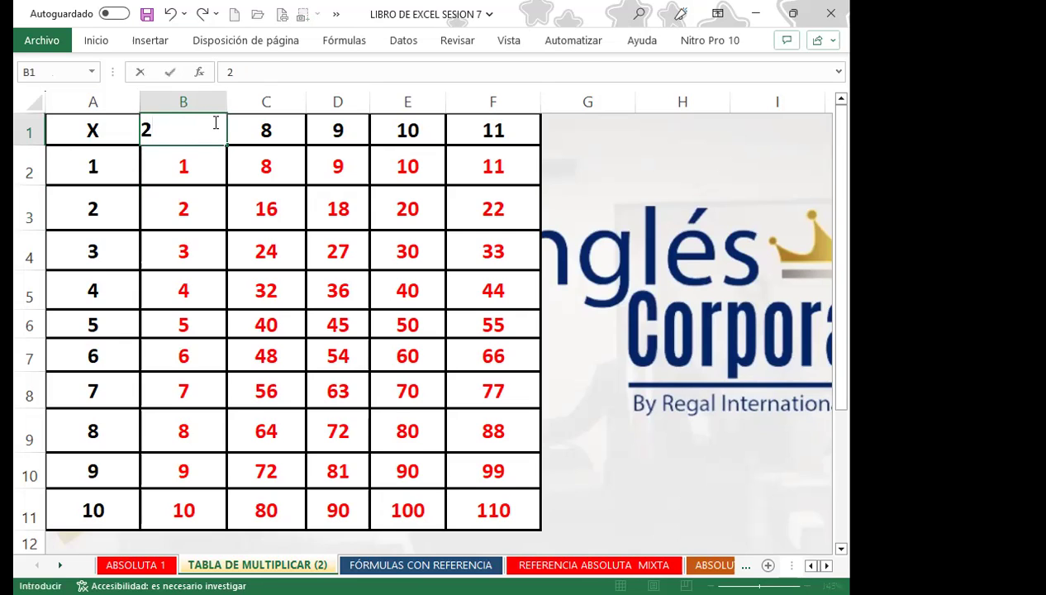
pyautogui.press('Return')
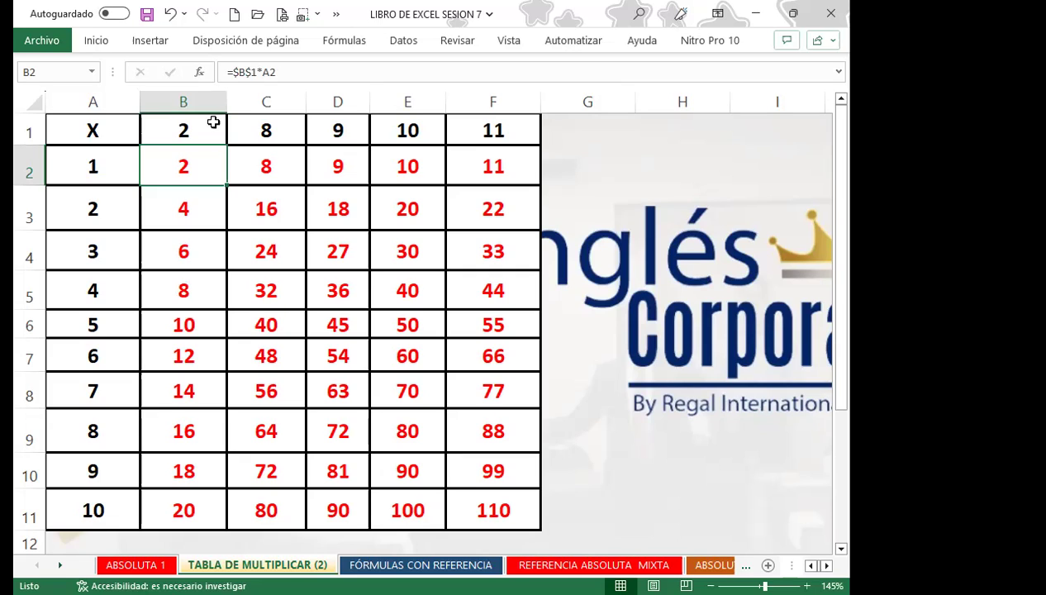
# - Compare the references in the B2, B3 and C2 formulas to contrast a fully absolute header reference with a row-fixed one
pyautogui.click(252, 159)
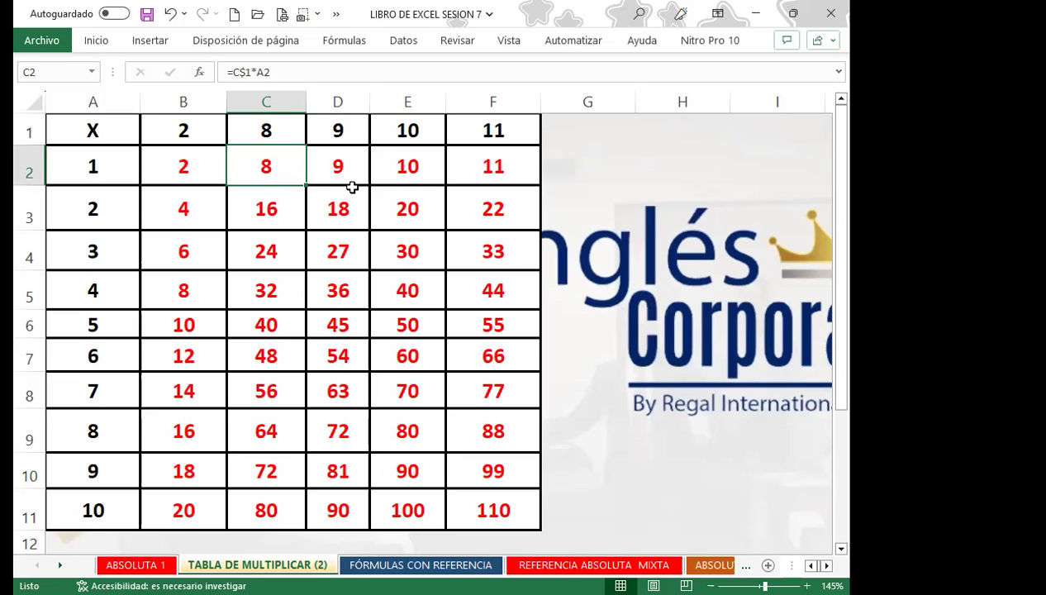
pyautogui.click(191, 164)
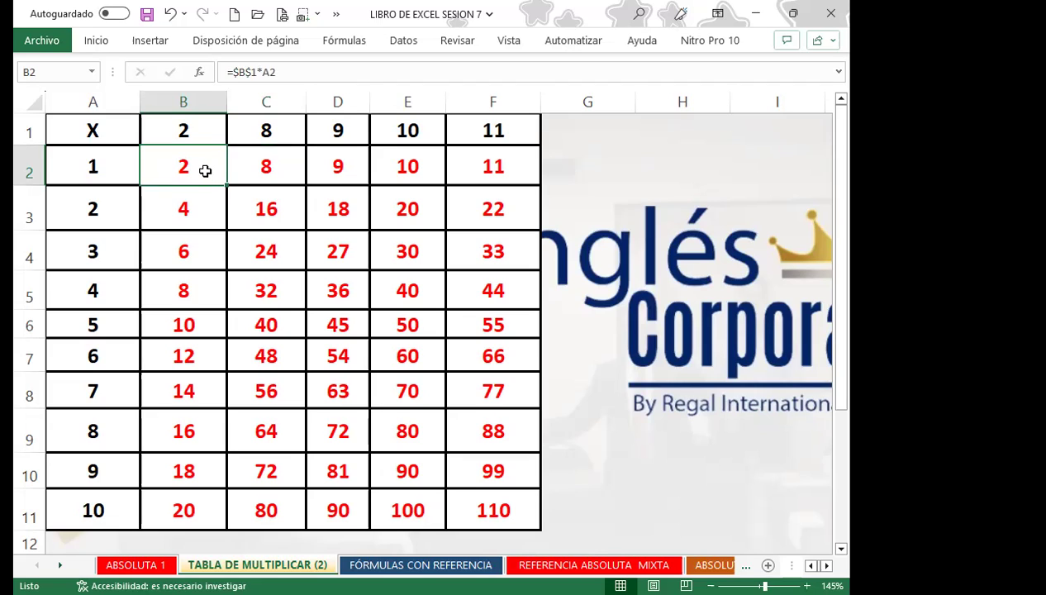
pyautogui.click(272, 73)
pyautogui.press('Return')
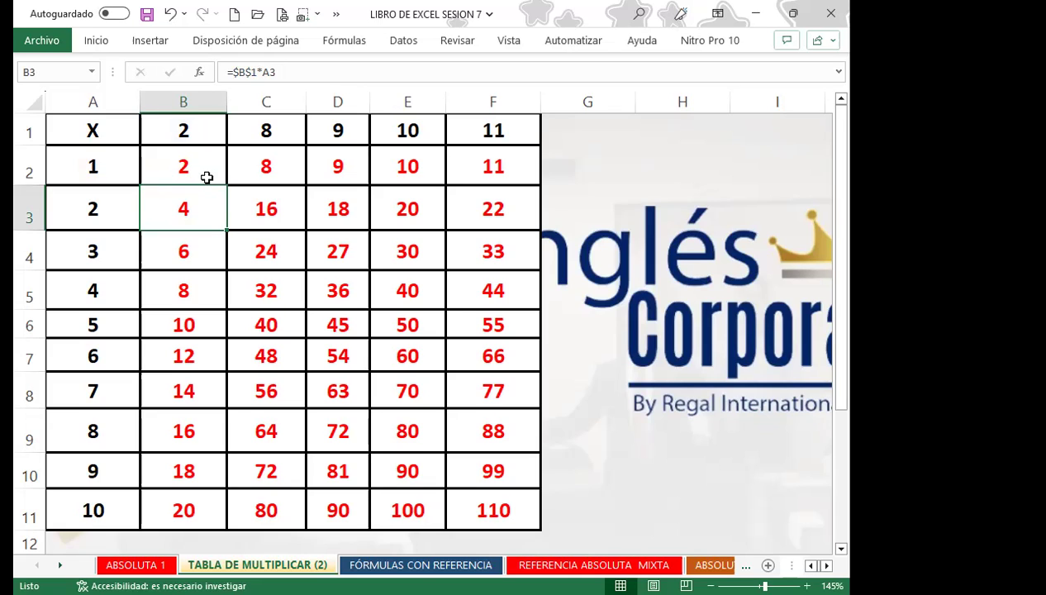
pyautogui.click(280, 71)
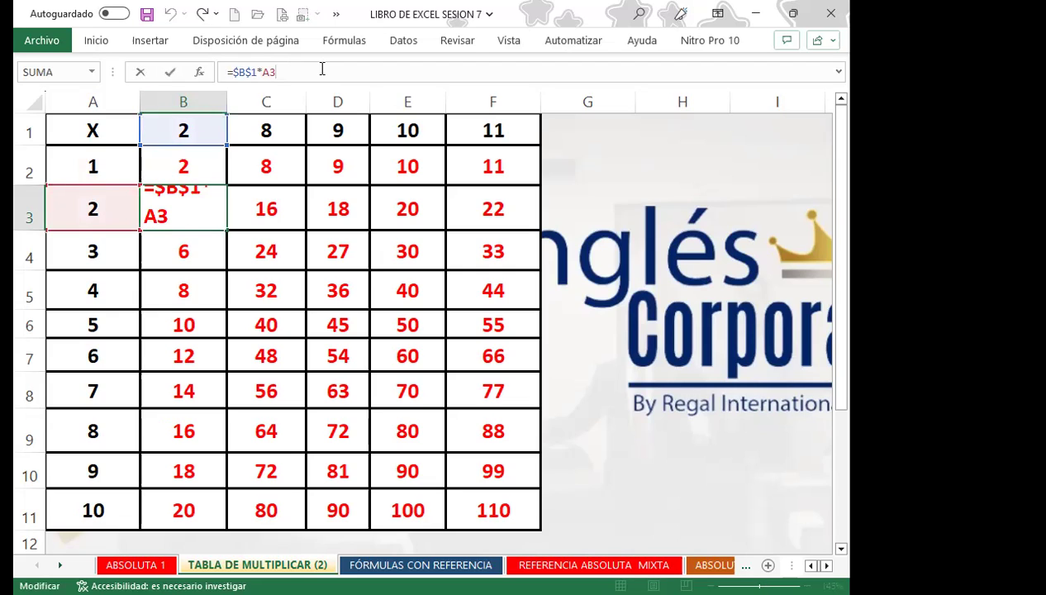
pyautogui.press('Return')
pyautogui.click(290, 166)
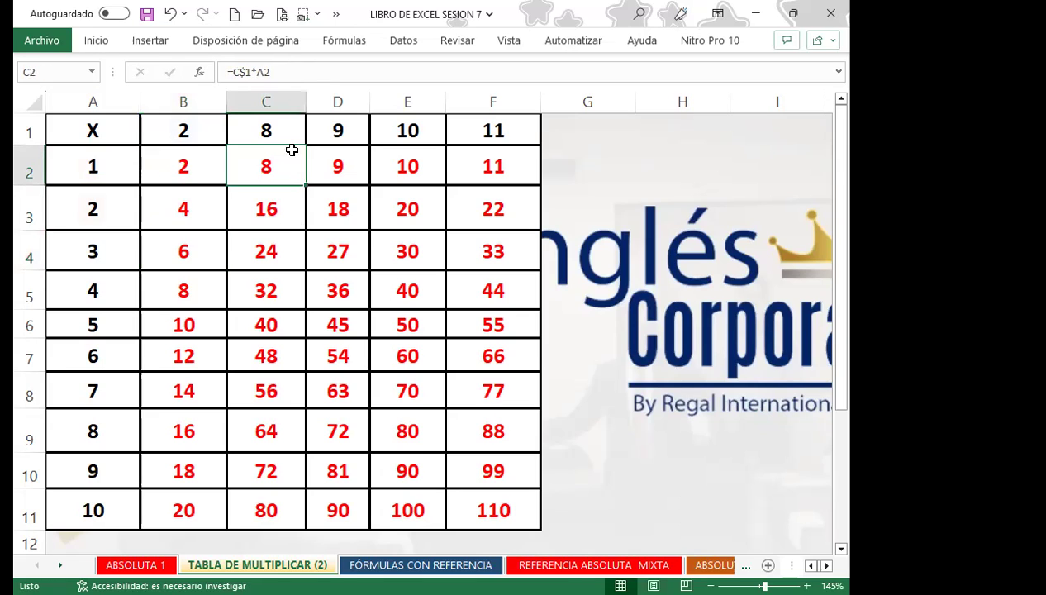
pyautogui.click(183, 167)
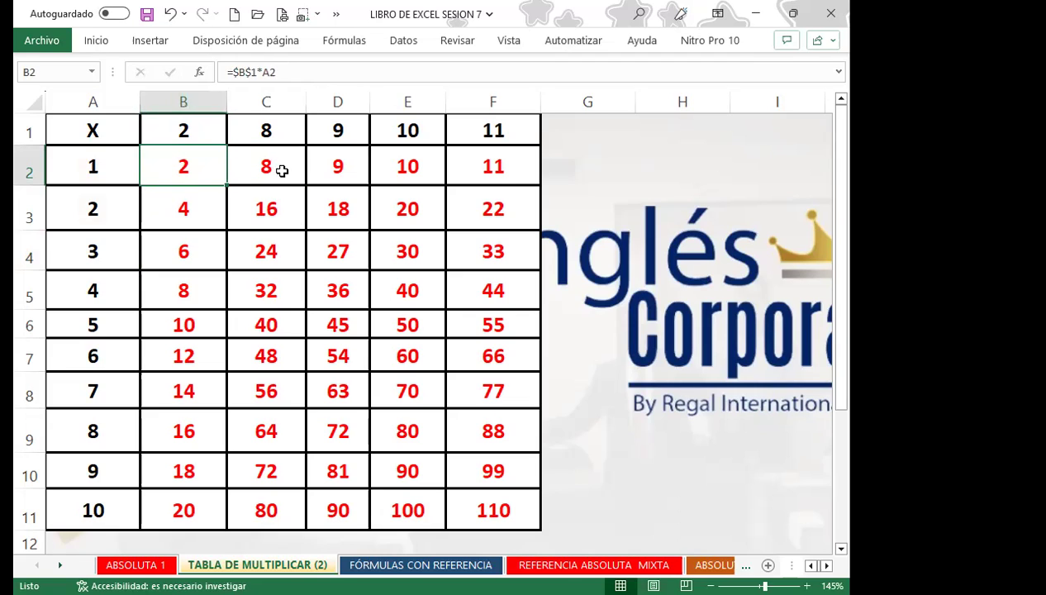
pyautogui.click(281, 171)
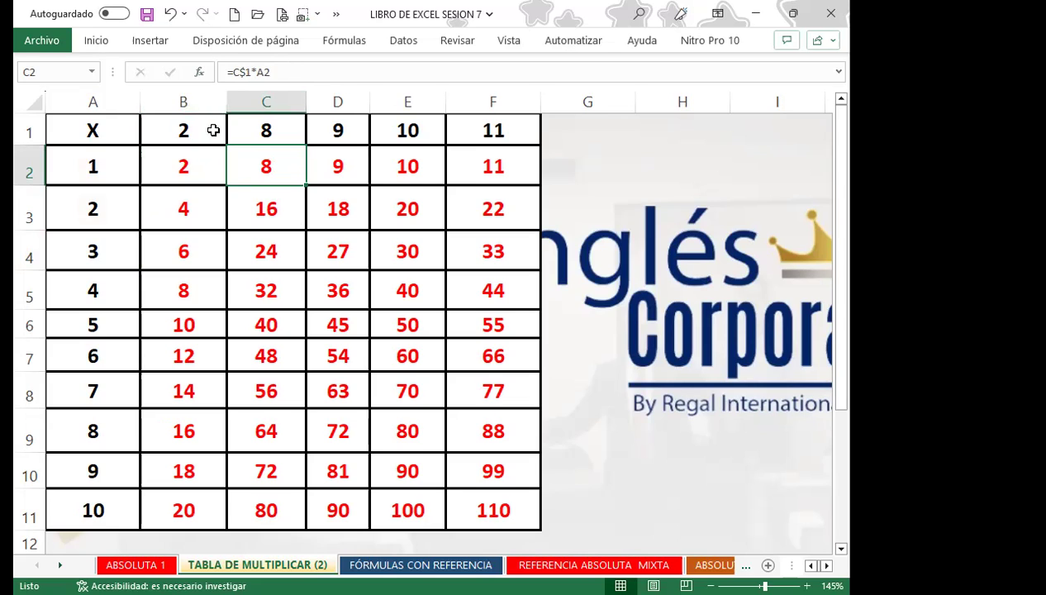
# - Change the $A2 reference in D2's formula to A2 and fill =D$1*A2 down through D11
pyautogui.click(326, 169)
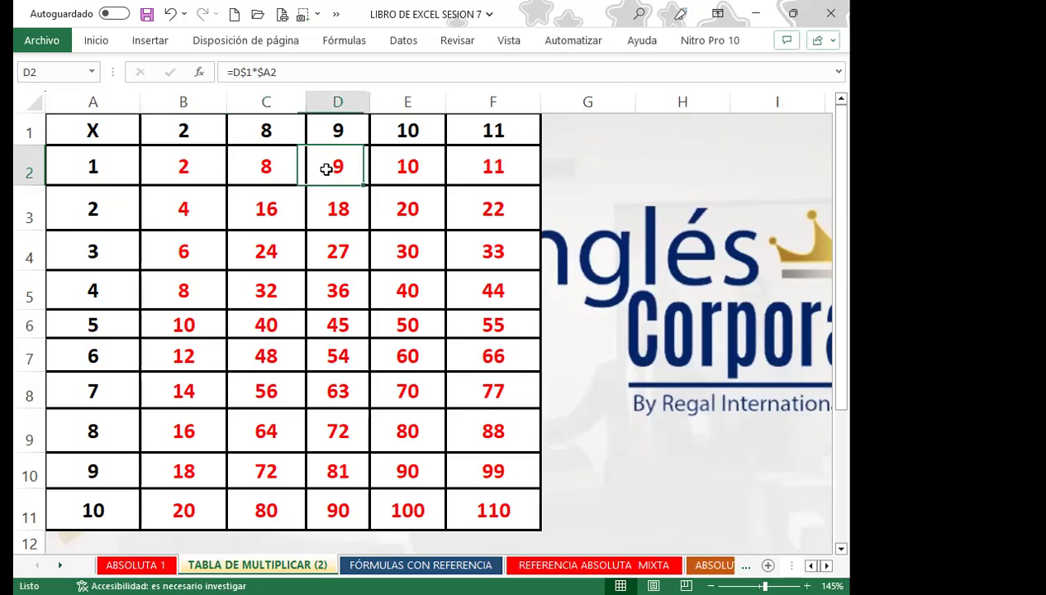
pyautogui.click(264, 71)
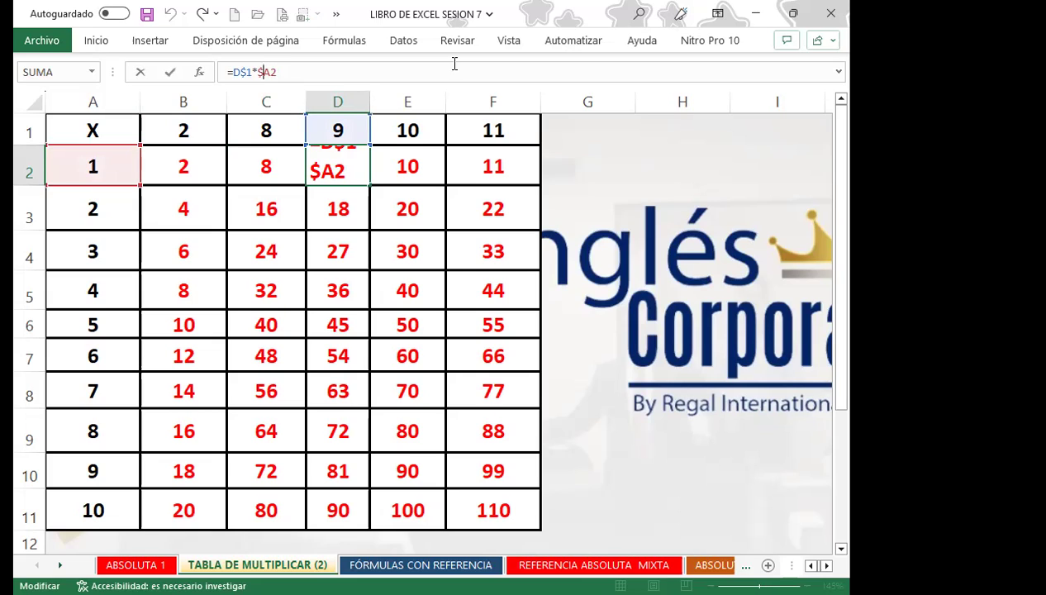
pyautogui.press('Delete')
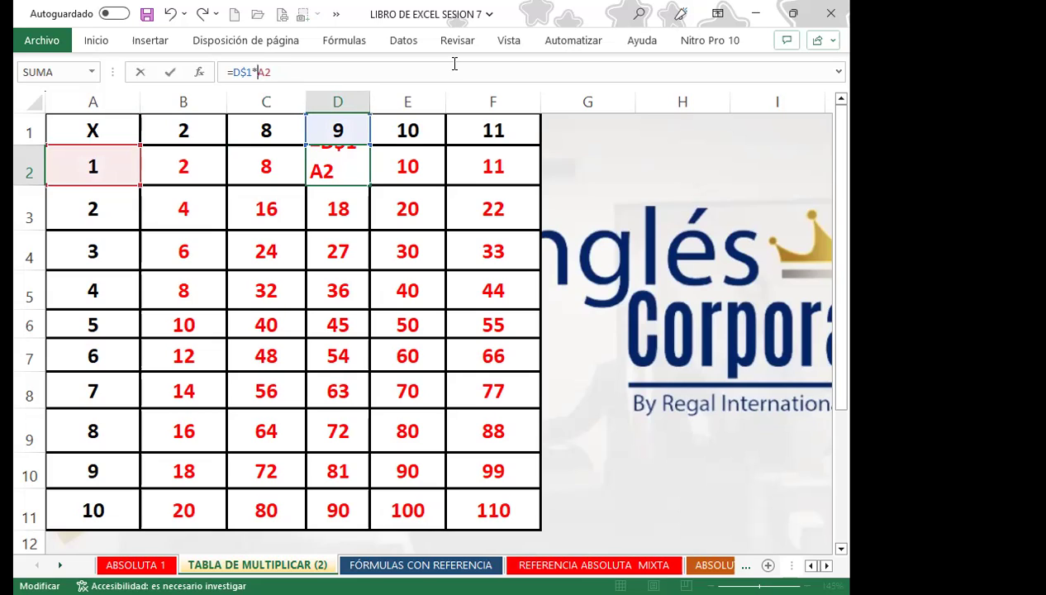
pyautogui.write('$')
pyautogui.press('Return')
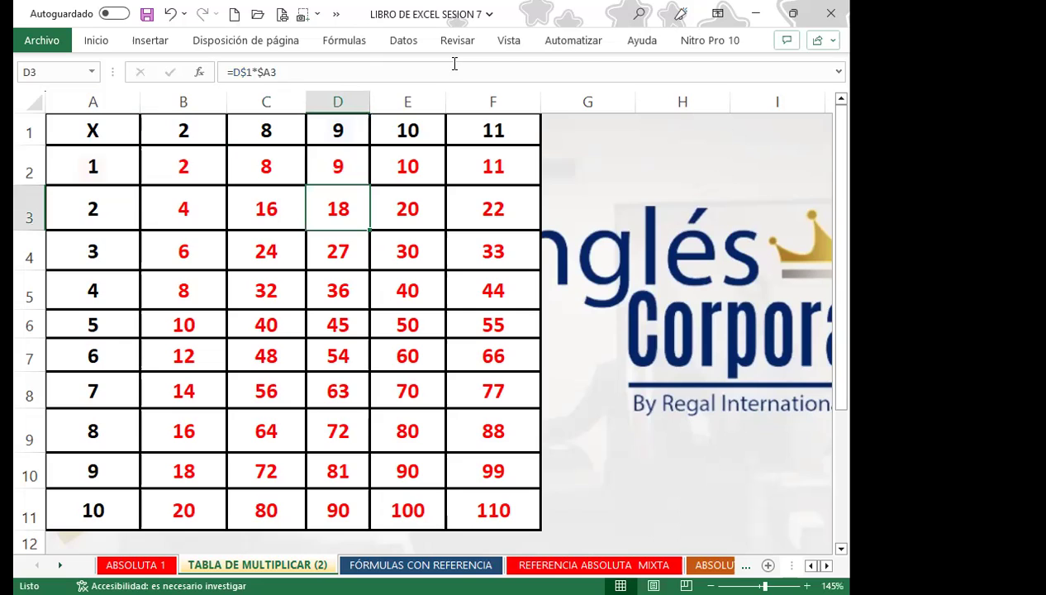
pyautogui.click(343, 168)
pyautogui.doubleClick(368, 184)
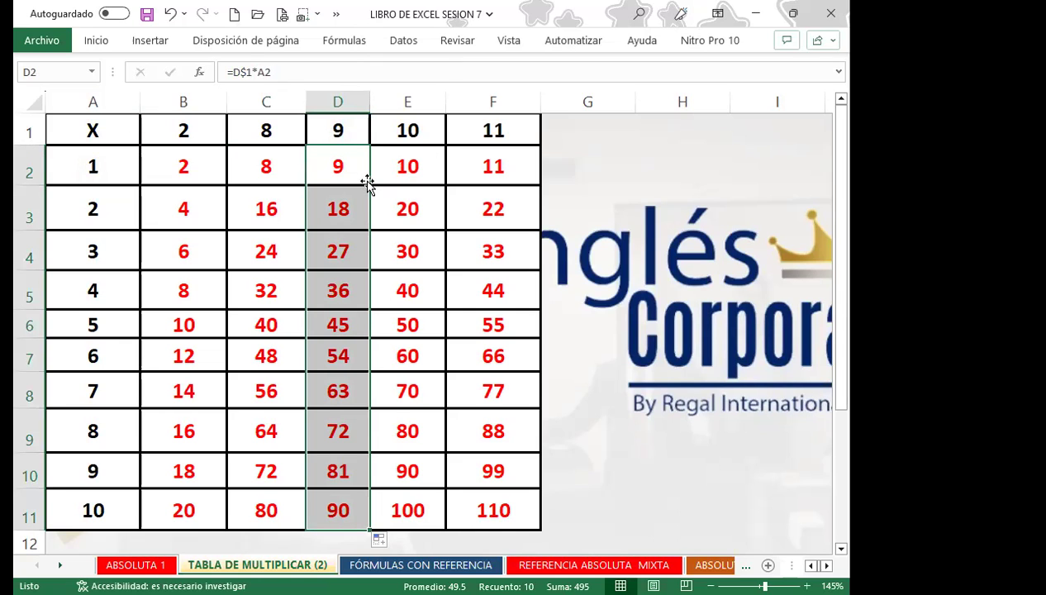
# - Change the $A2 reference in E2's formula to A2 and fill =E$1*A2 down through E11
pyautogui.click(390, 176)
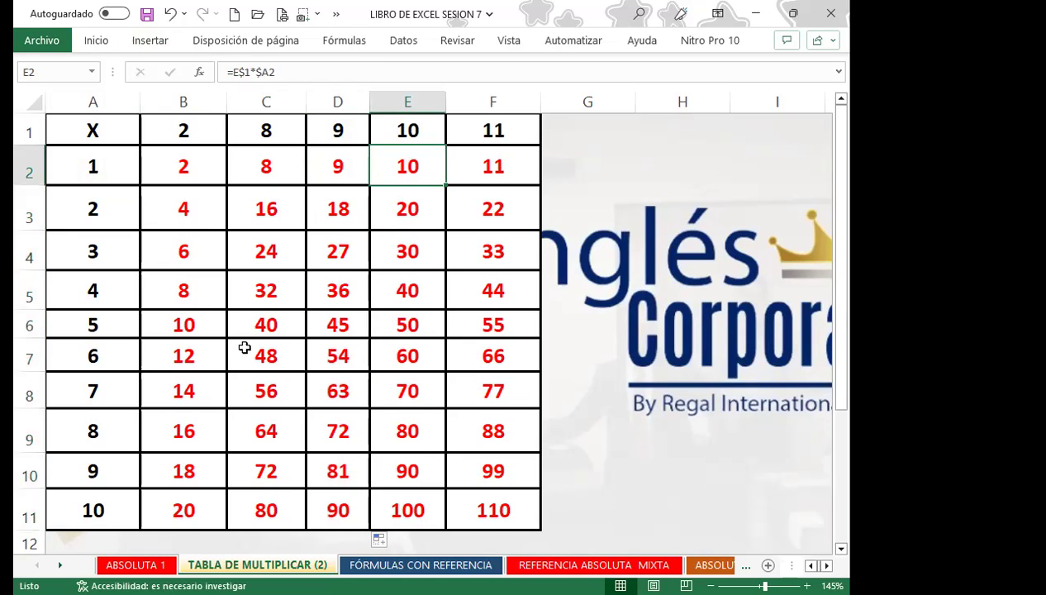
pyautogui.click(252, 73)
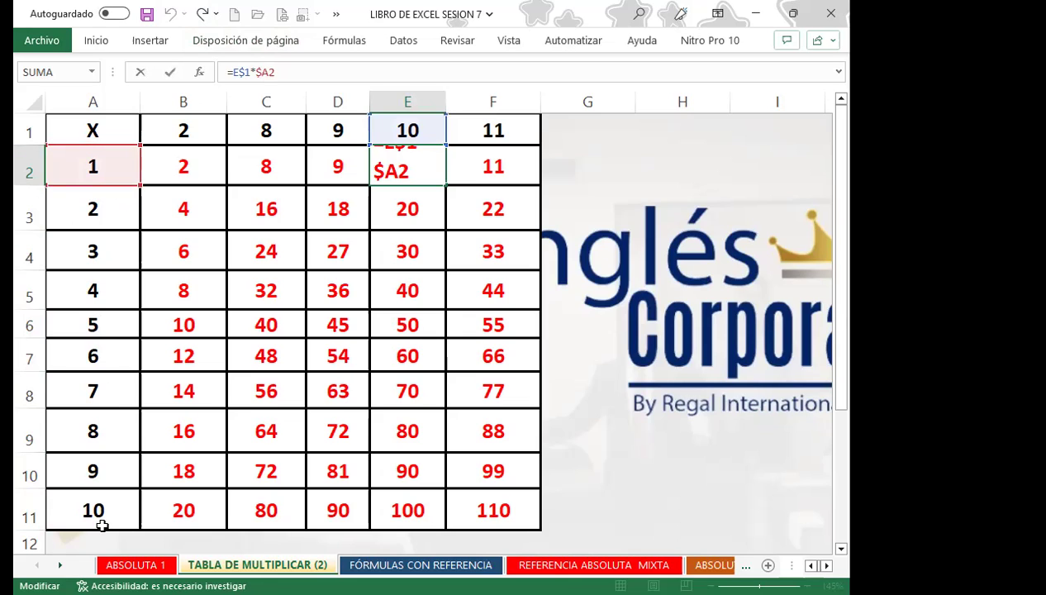
pyautogui.press('Return')
pyautogui.click(408, 171)
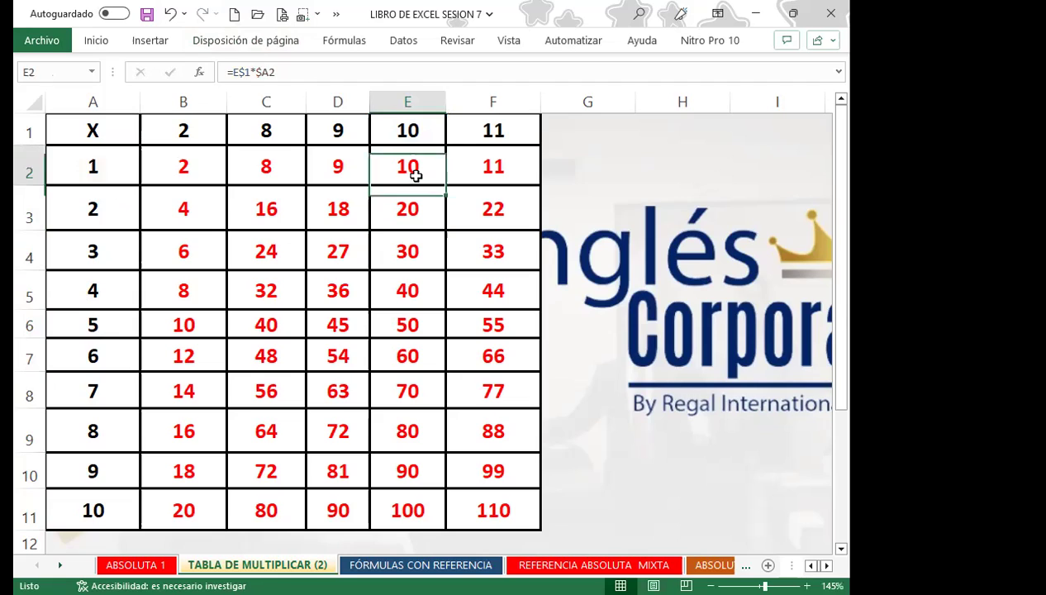
pyautogui.click(271, 72)
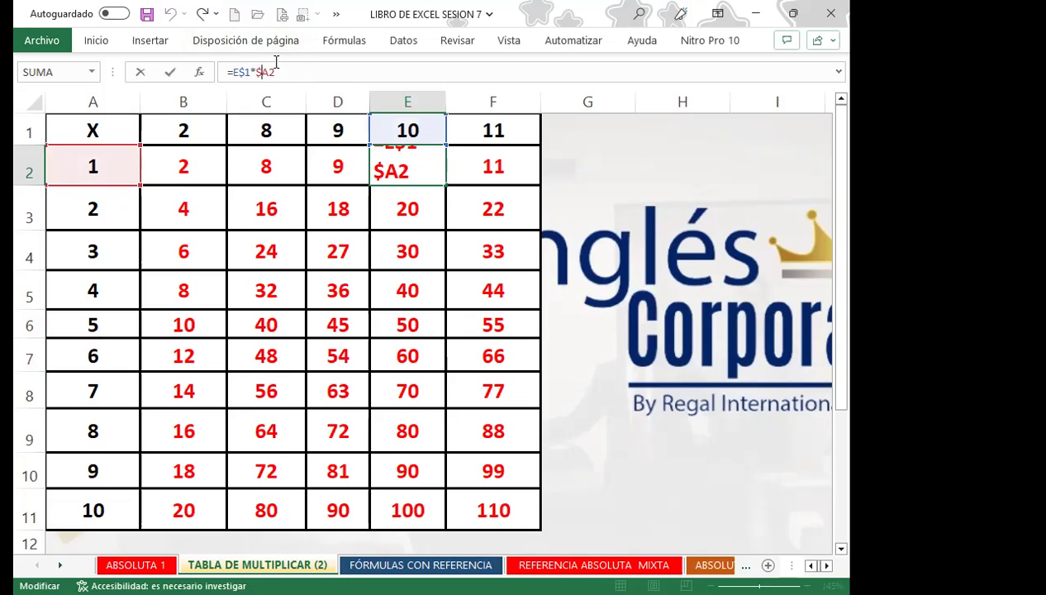
pyautogui.press('F4')
pyautogui.press('Return')
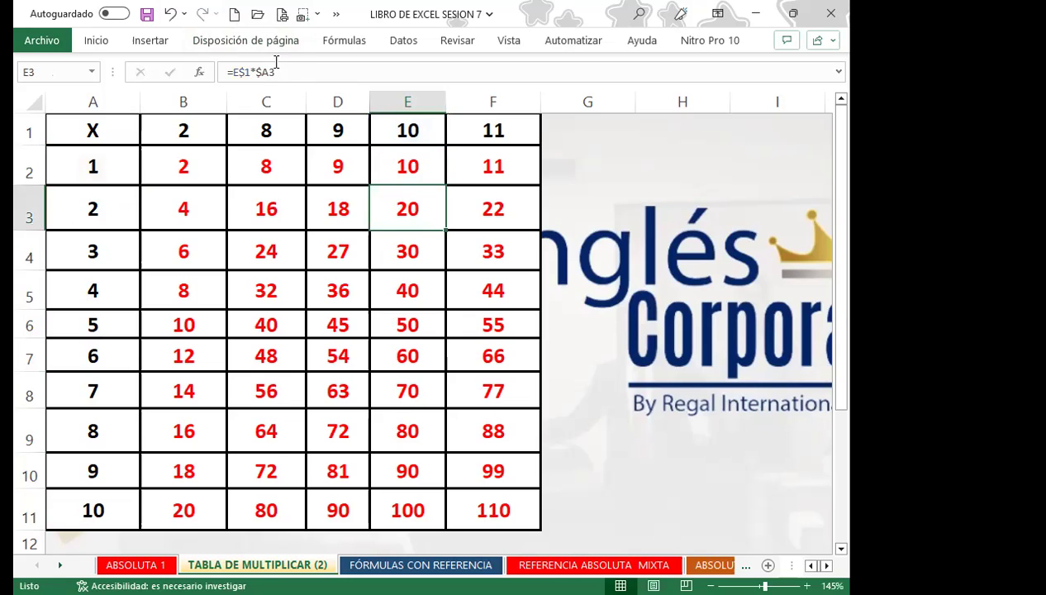
pyautogui.click(398, 163)
pyautogui.moveTo(444, 186); pyautogui.dragTo(444, 527)
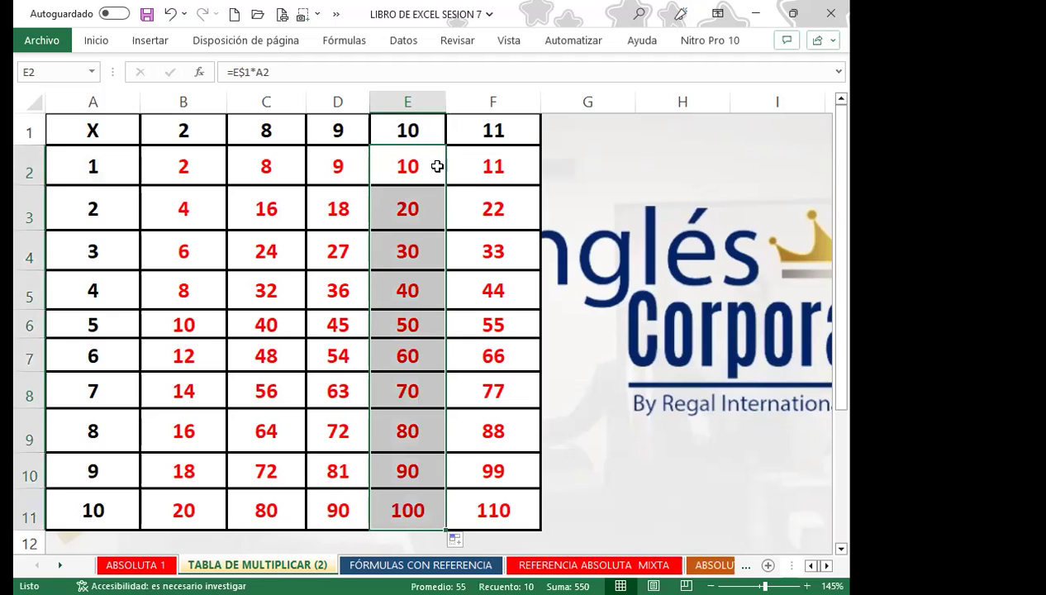
# - Extend the F1:F11 block of the table into column G and clear the contents of G1:G11, keeping the formatting
pyautogui.click(575, 125)
pyautogui.moveTo(513, 134); pyautogui.dragTo(603, 526)
pyautogui.moveTo(595, 162); pyautogui.dragTo(585, 513)
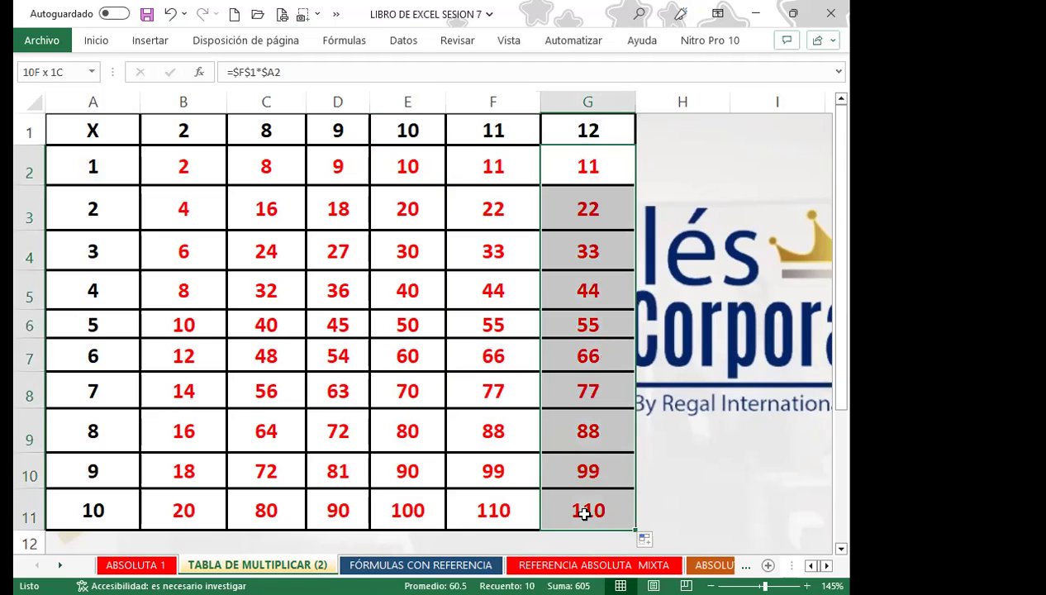
pyautogui.press('Delete')
pyautogui.click(592, 128)
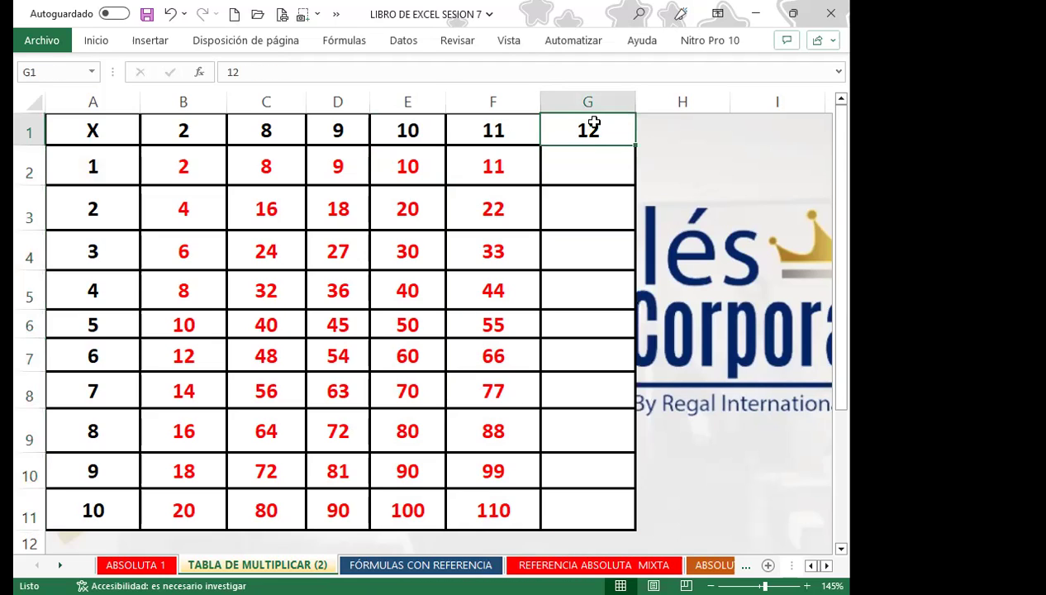
pyautogui.press('Delete')
# - Enter 2 in the distant cell P1 and give it a yellow fill
pyautogui.hscroll(1, 827, 565)
pyautogui.hscroll(8, 745, 495)
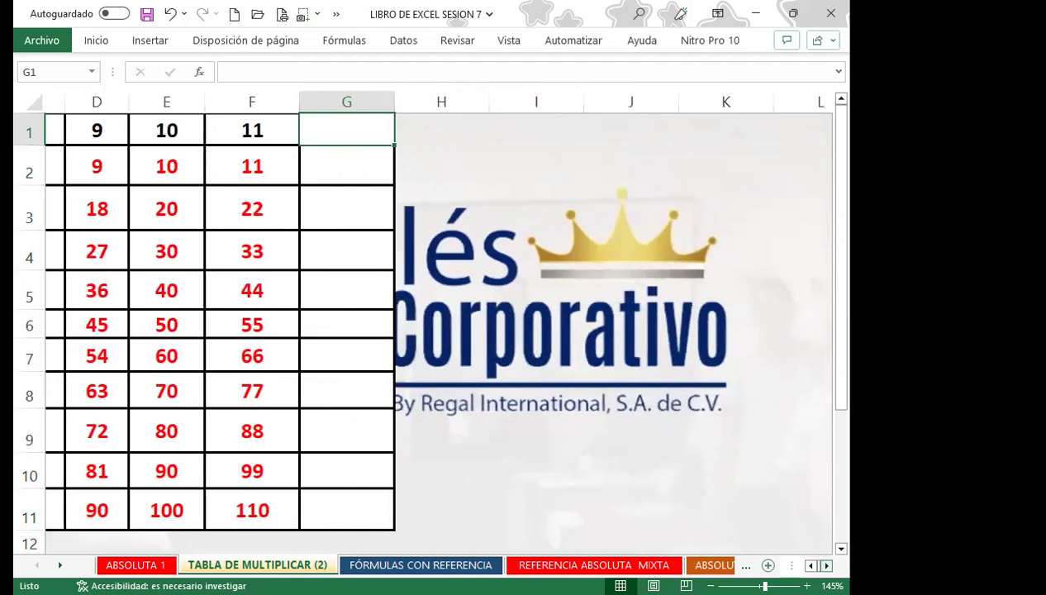
pyautogui.click(659, 121)
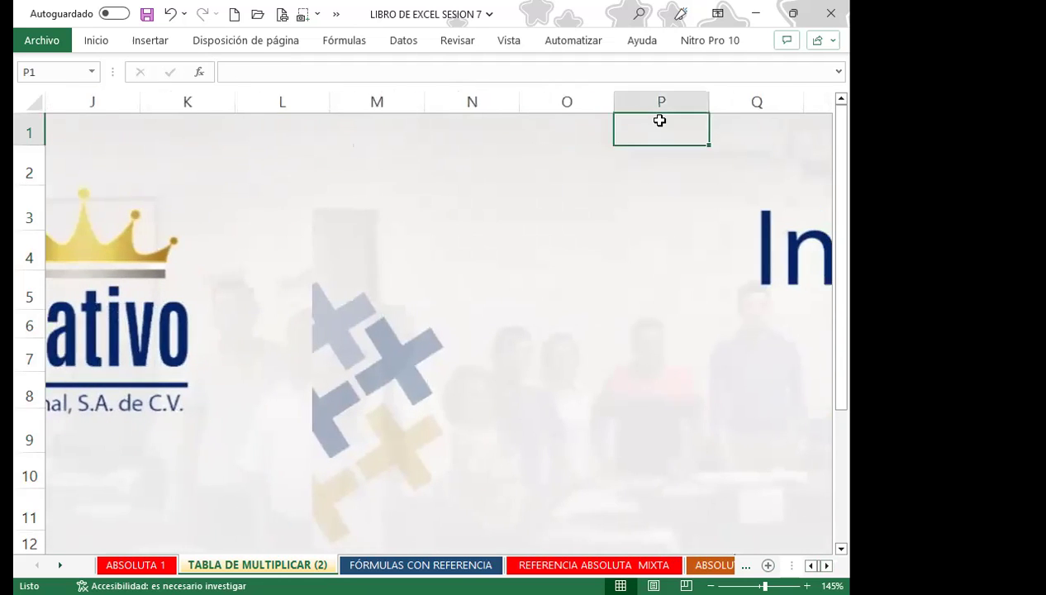
pyautogui.write('2')
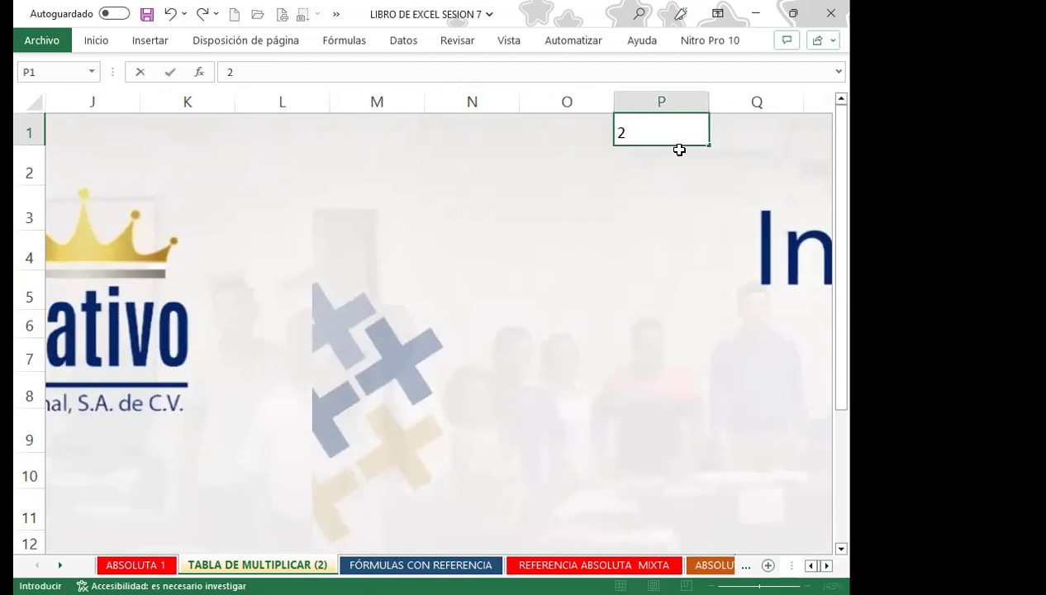
pyautogui.press('Return')
pyautogui.click(635, 125)
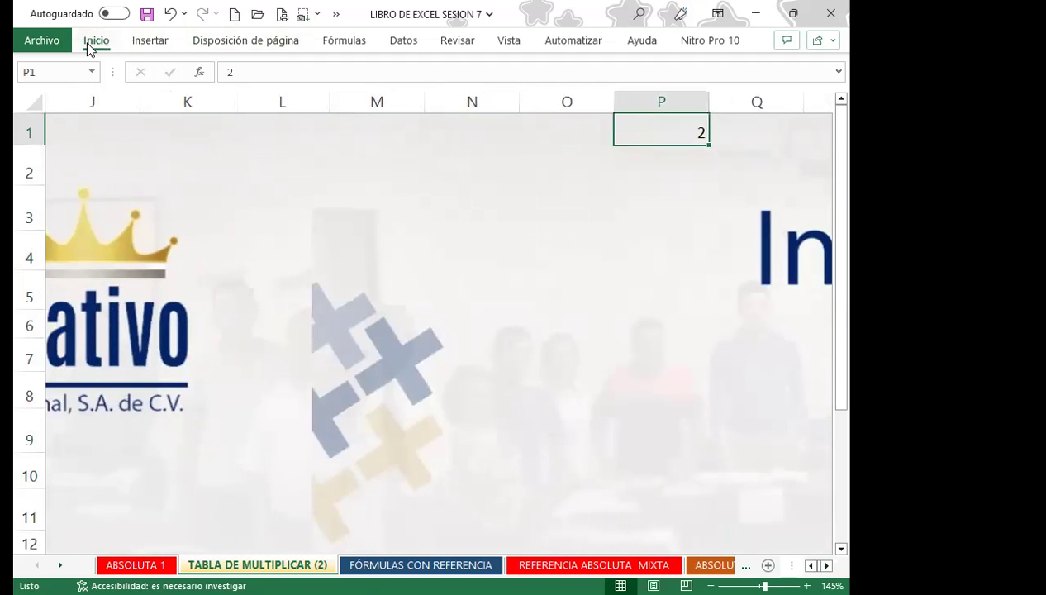
pyautogui.click(140, 101)
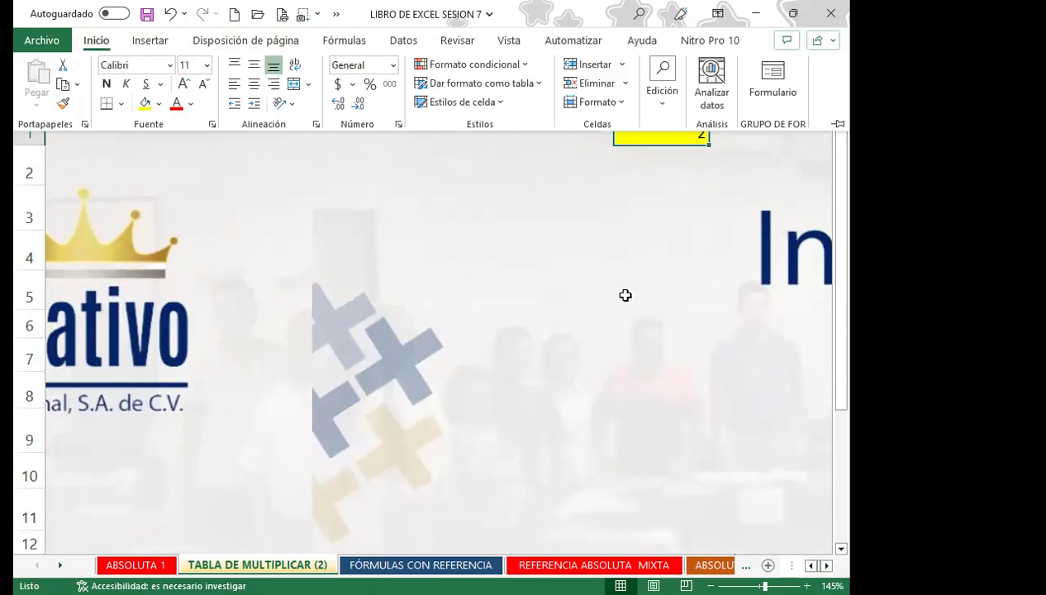
pyautogui.moveTo(674, 355); pyautogui.dragTo(674, 330)
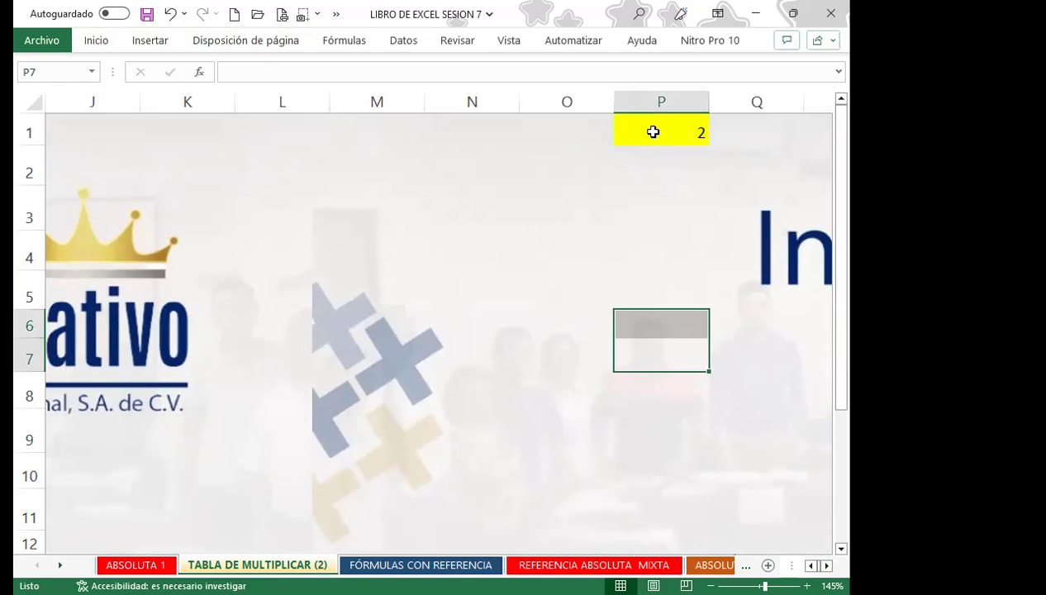
# - Enter =P$1*A2 in G1 with a row-fixed reference to the yellow cell and fill it down through G10
pyautogui.hscroll(-6, 265, 243)
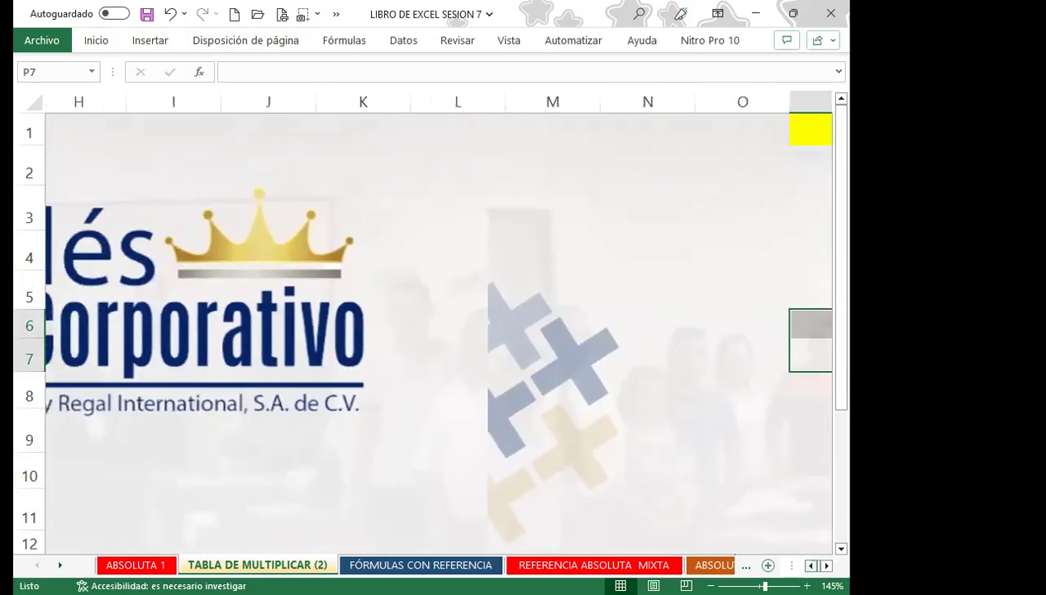
pyautogui.click(332, 137)
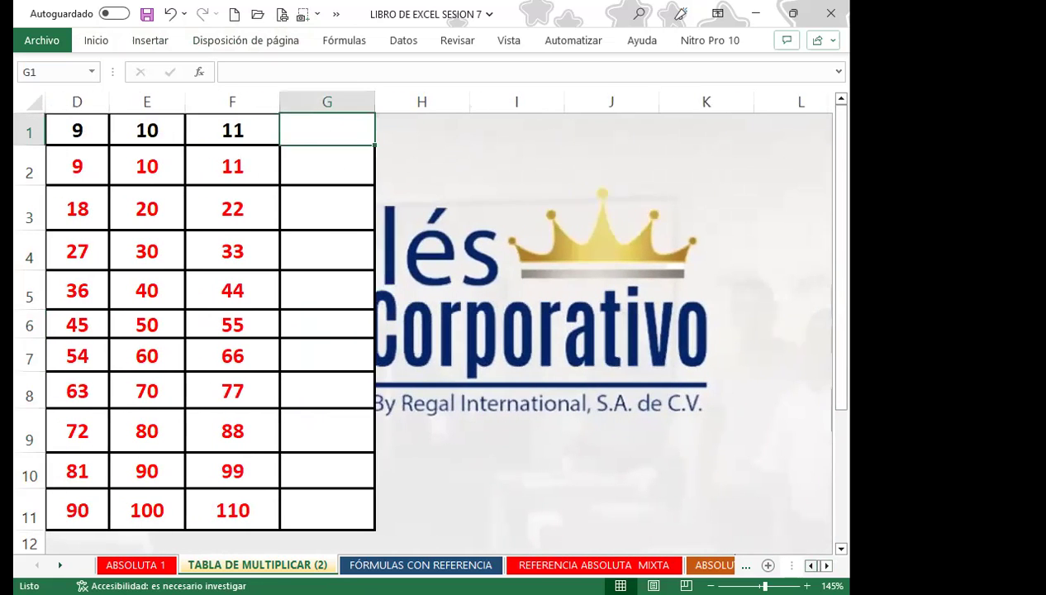
pyautogui.hscroll(-3, 748, 527)
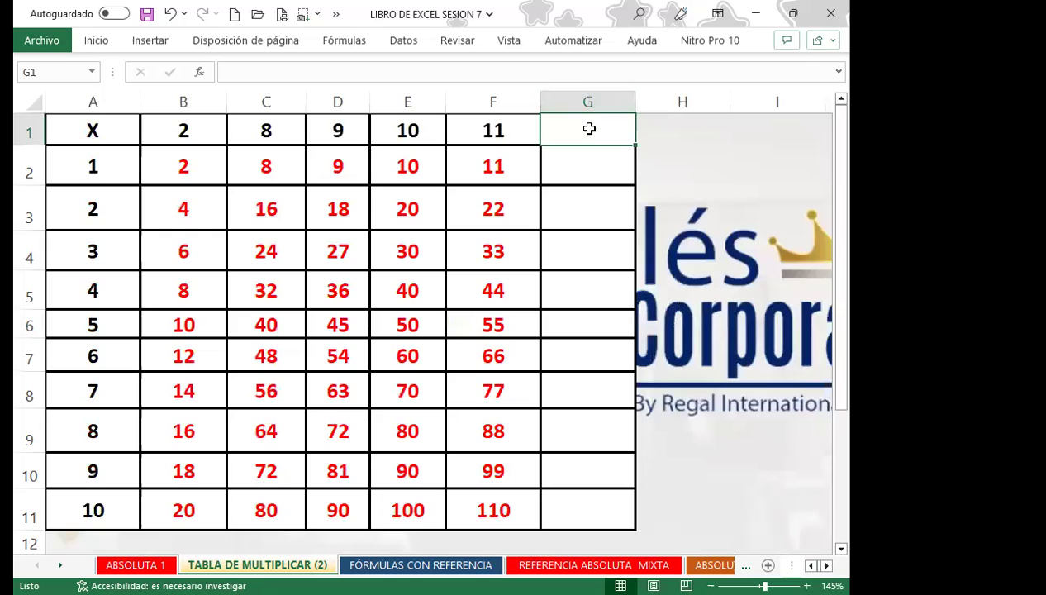
pyautogui.write('=')
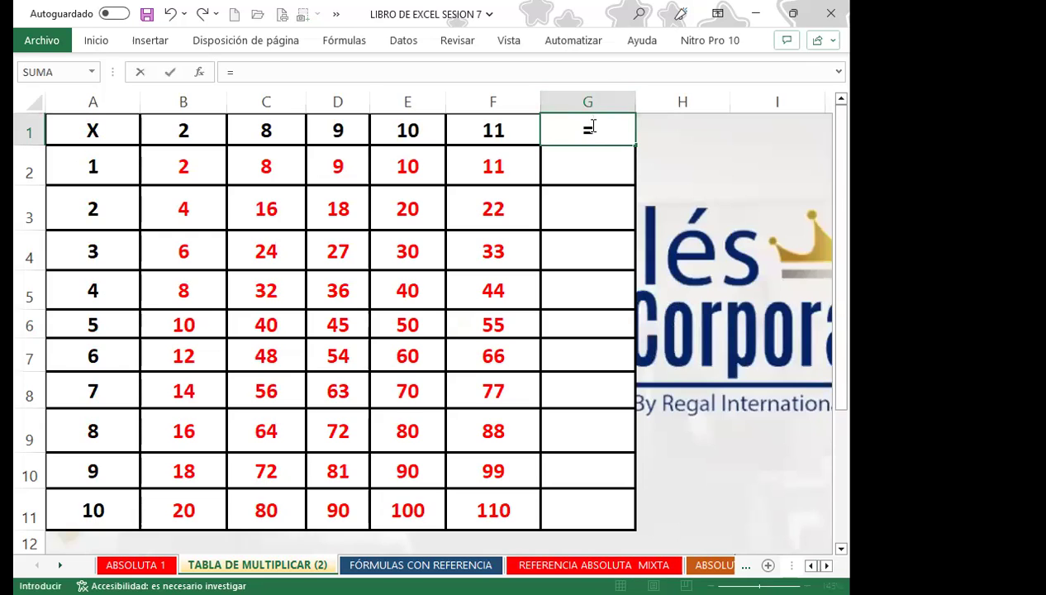
pyautogui.write('P1')
pyautogui.press('F4')
pyautogui.press('F4')
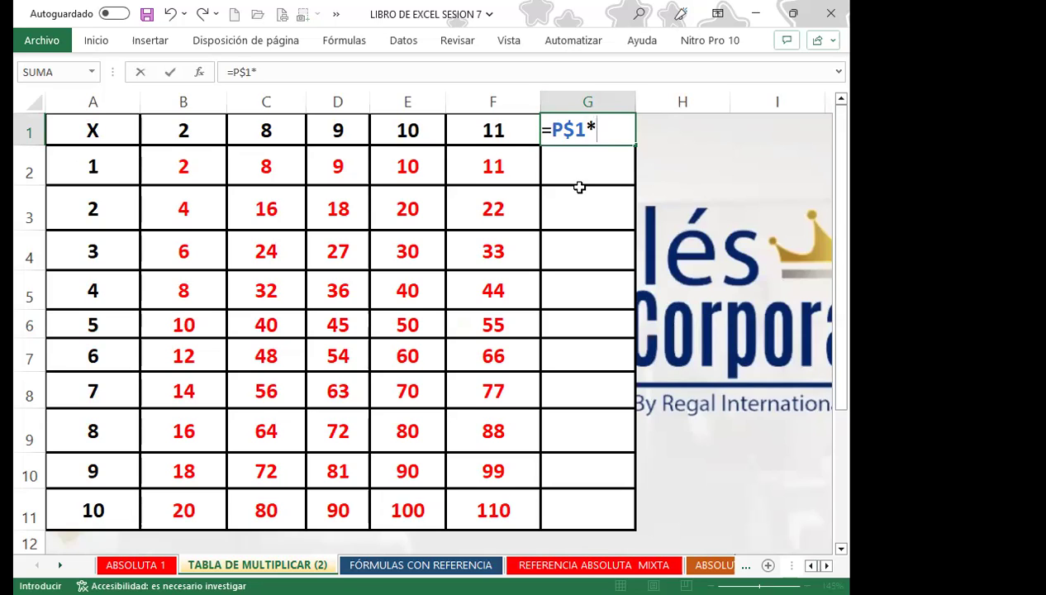
pyautogui.click(95, 169)
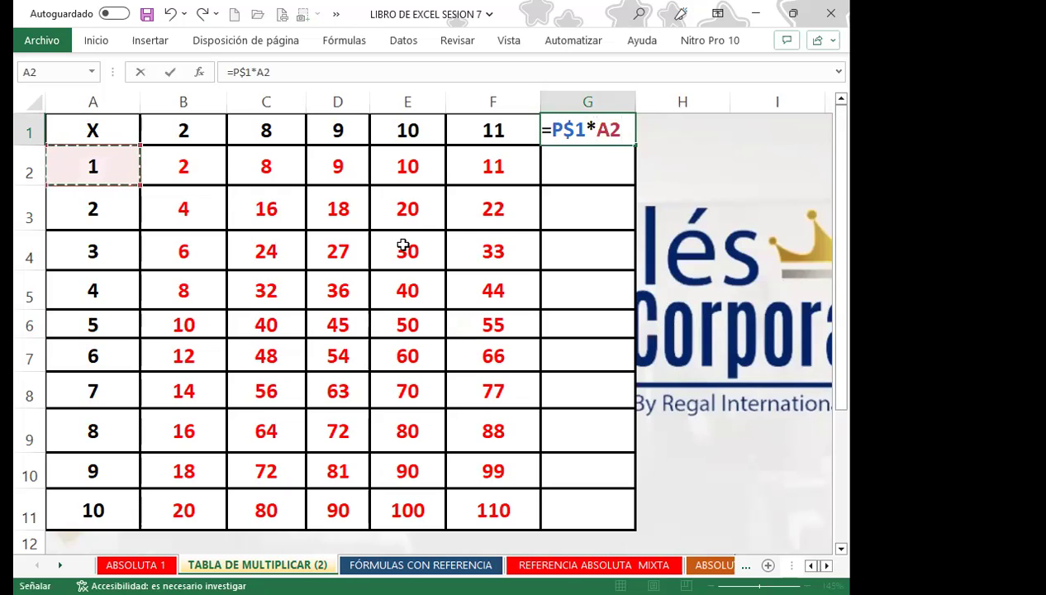
pyautogui.press('Return')
pyautogui.click(612, 130)
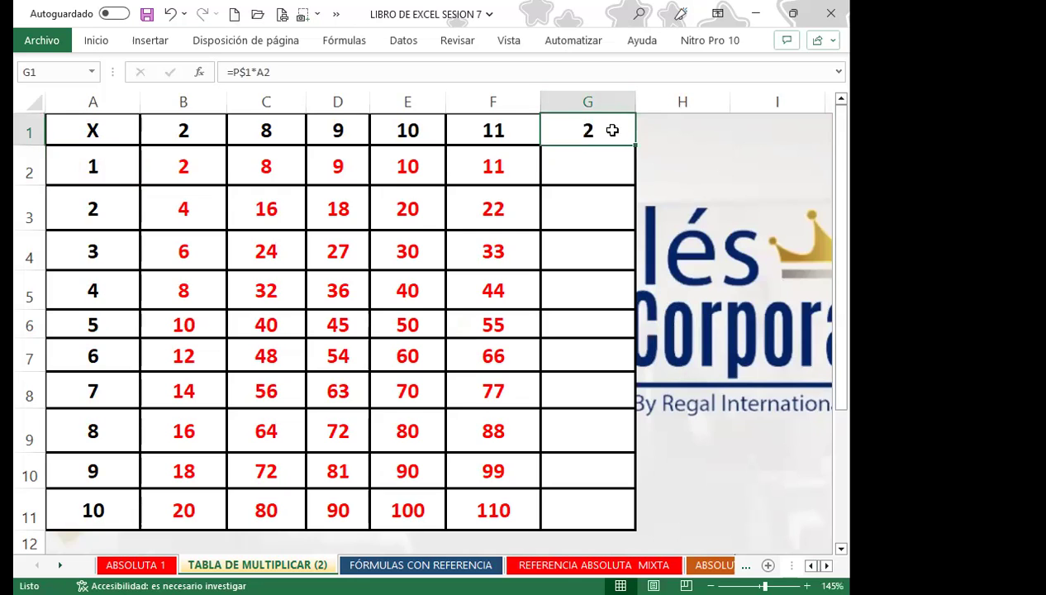
pyautogui.moveTo(634, 145); pyautogui.dragTo(609, 485)
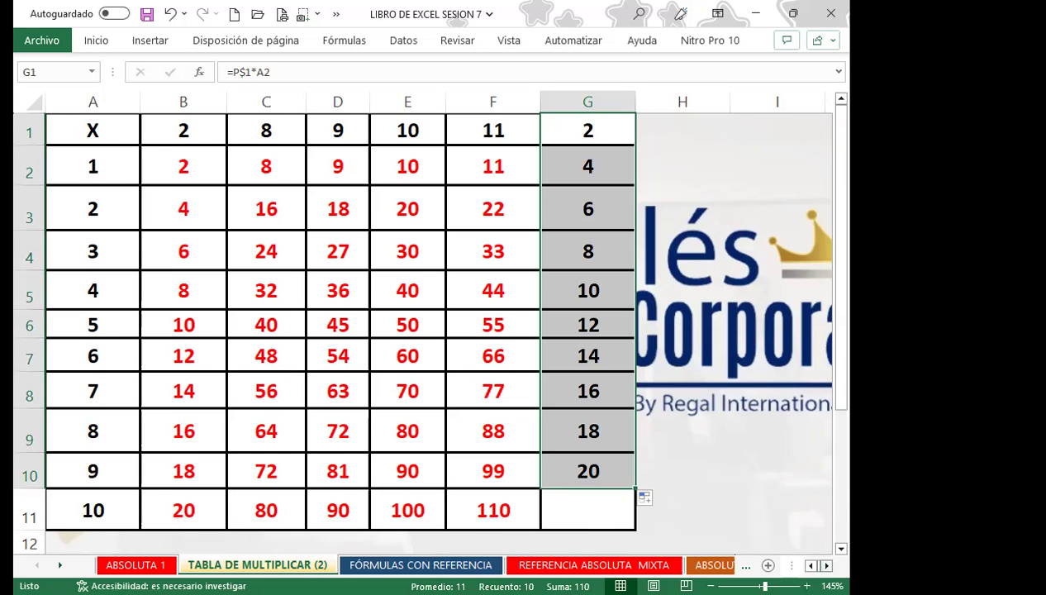
# - Begin a multiplication formula in P2 with a fully absolute reference to the yellow cell, =$P$1*
pyautogui.hscroll(6, 421, 323)
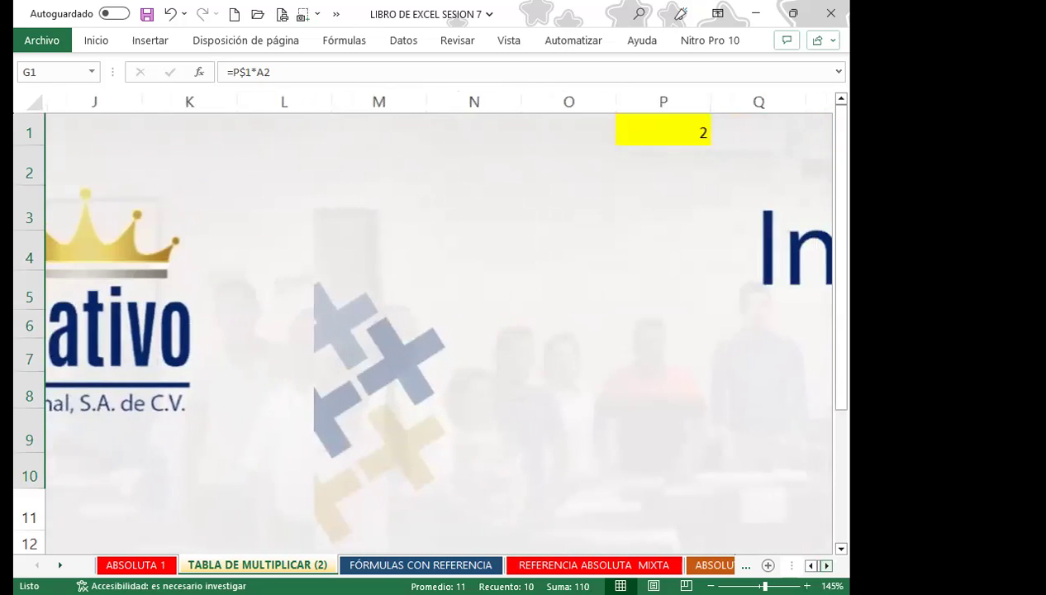
pyautogui.hscroll(1, 554, 150)
pyautogui.click(553, 156)
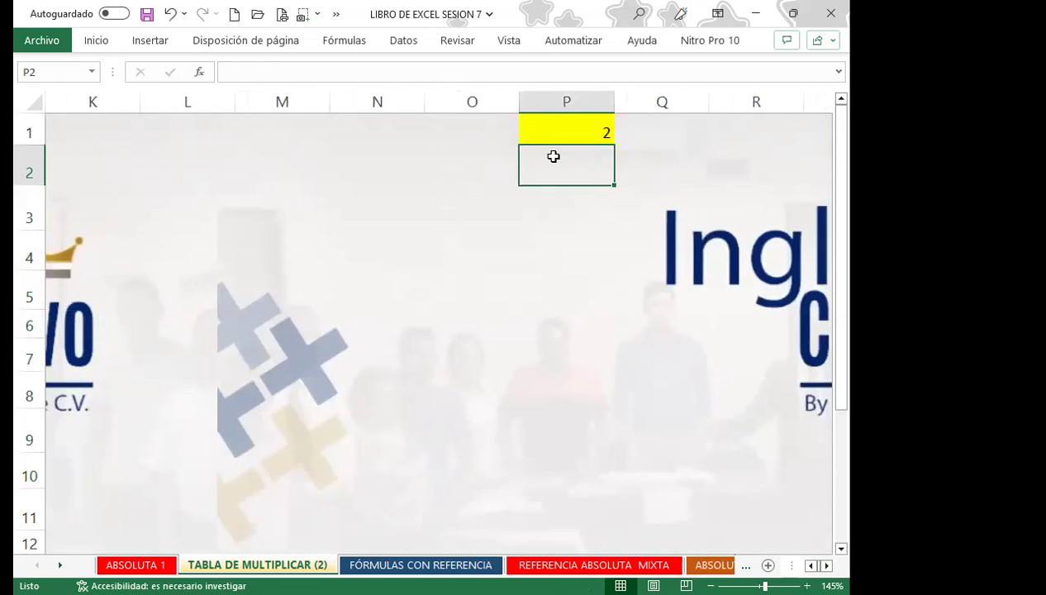
pyautogui.write('=')
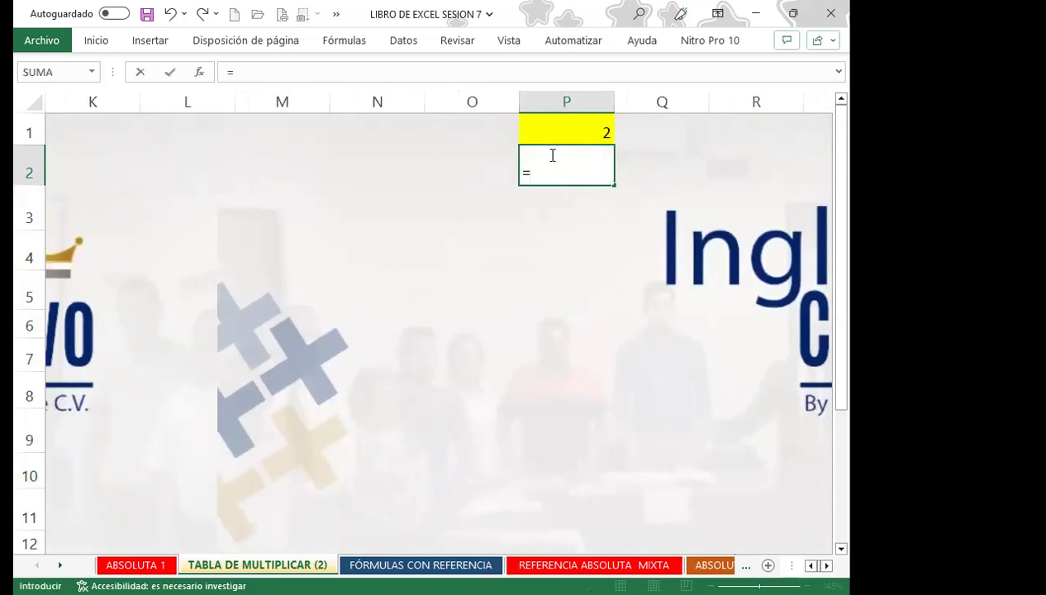
pyautogui.click(564, 126)
pyautogui.press('F4')
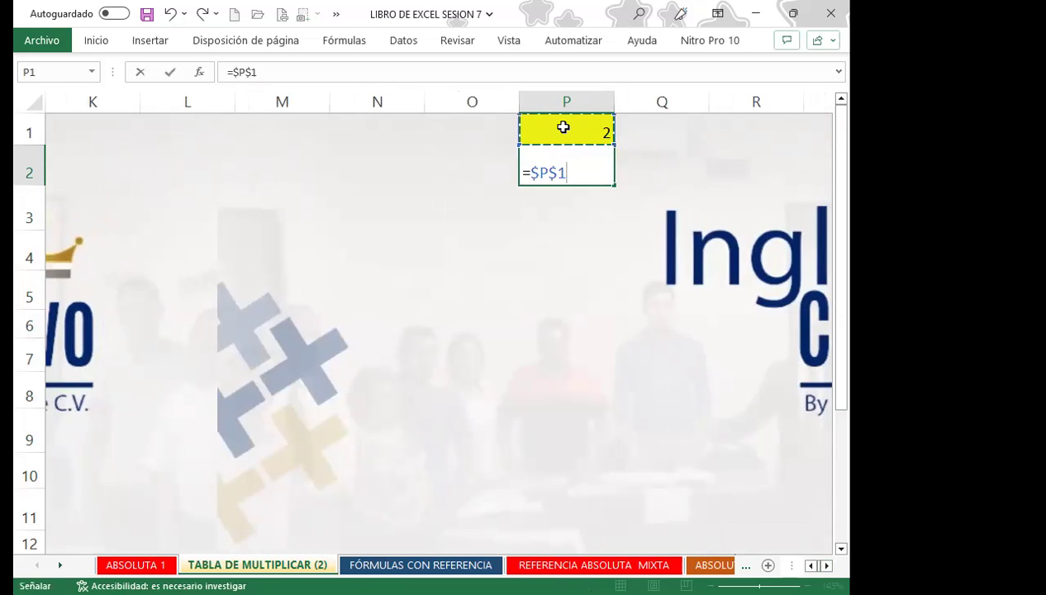
pyautogui.write('*')
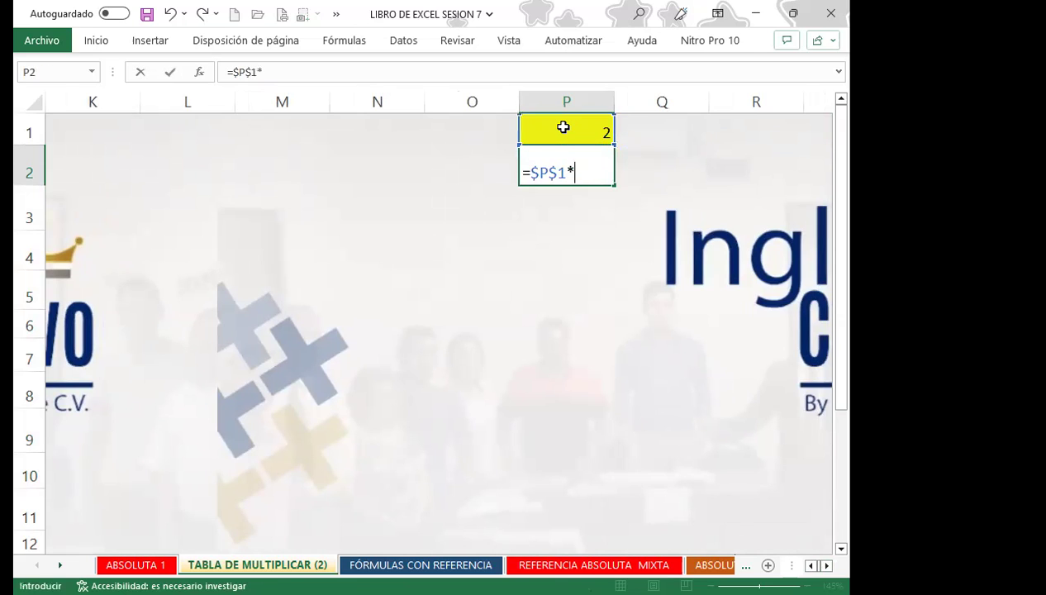
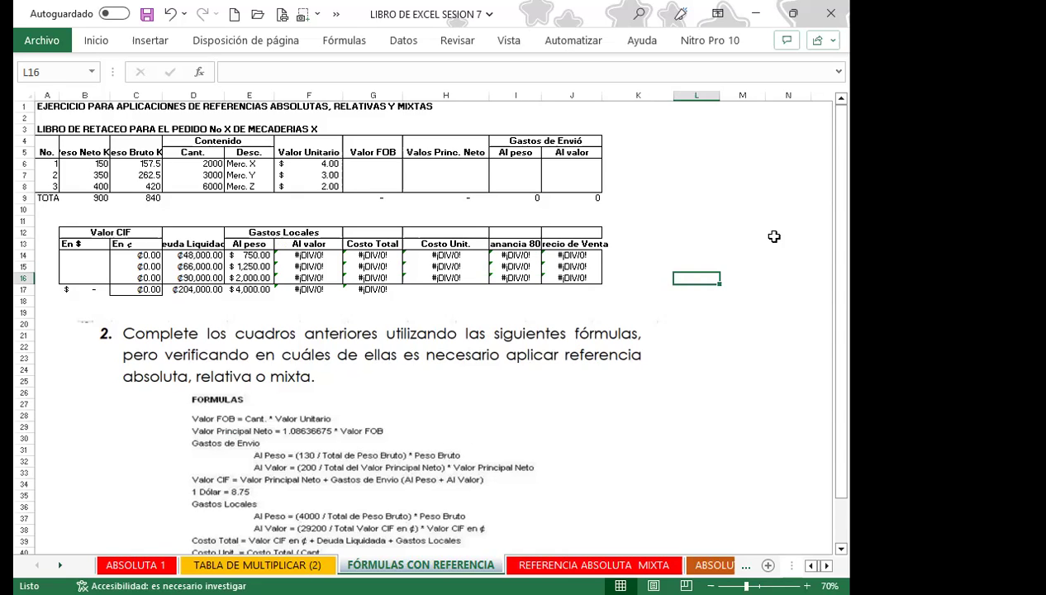
# - Review the net weight, gross weight and quantity data of the merchandise rows in the FÓRMULAS CON REFERENCIA exercise
pyautogui.click(91, 163)
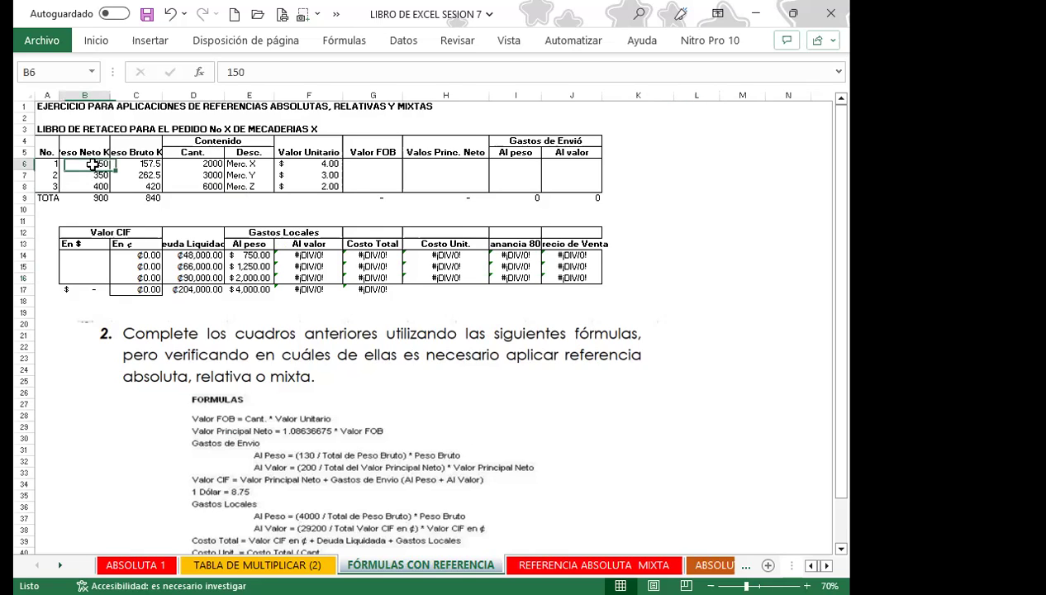
pyautogui.click(141, 163)
pyautogui.click(196, 164)
pyautogui.click(194, 175)
pyautogui.click(194, 186)
pyautogui.click(137, 183)
pyautogui.click(136, 175)
pyautogui.click(135, 164)
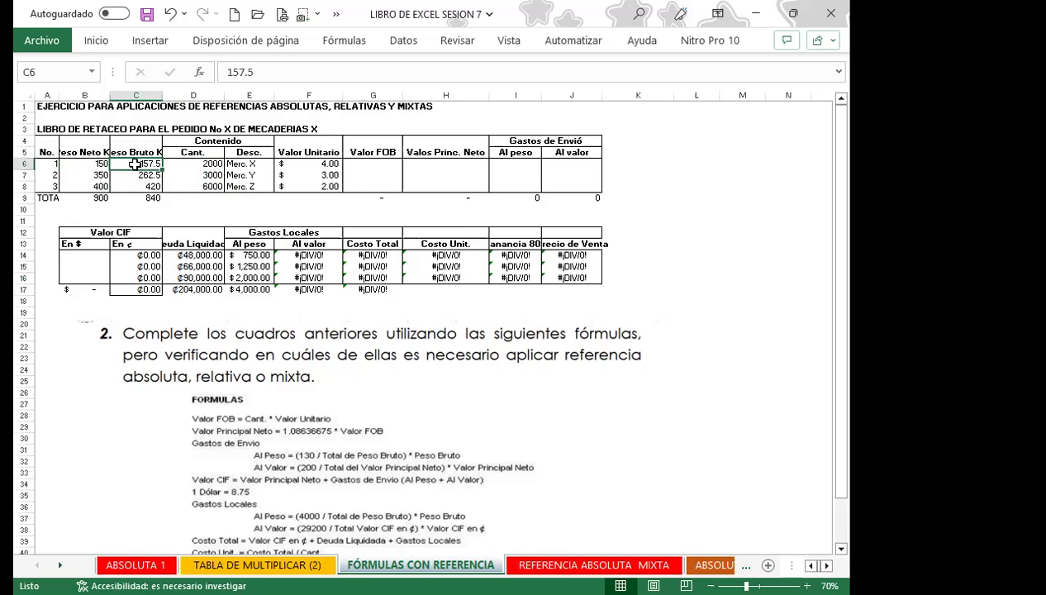
# - Examine the empty Valor FOB column and the Al peso and Al valor columns under Gastos de Envió
pyautogui.click(370, 164)
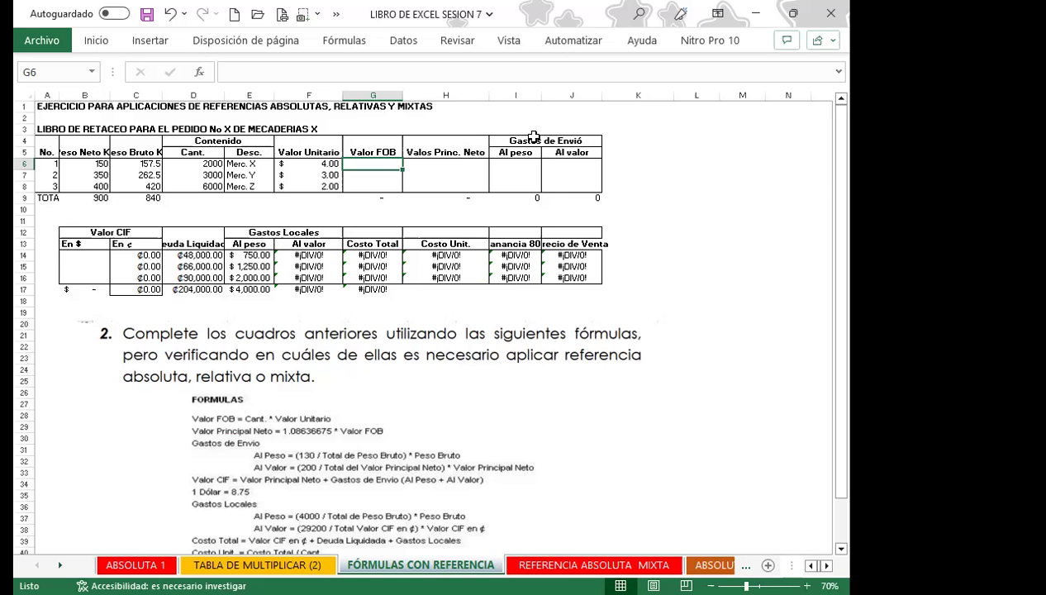
pyautogui.keyDown('ctrl'); pyautogui.scroll(2, 552, 200); pyautogui.keyUp('ctrl')
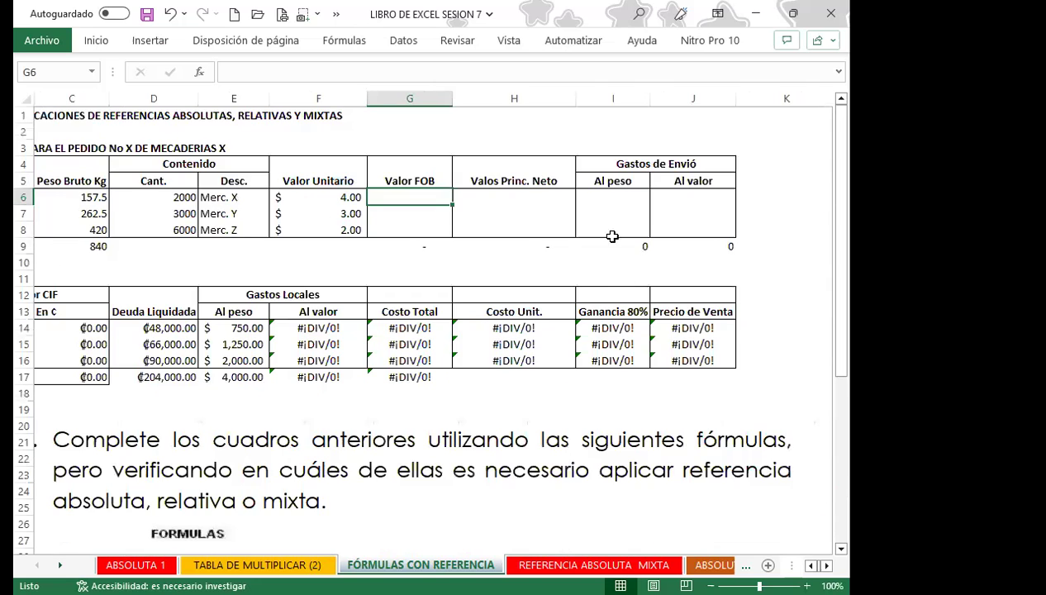
pyautogui.click(581, 165)
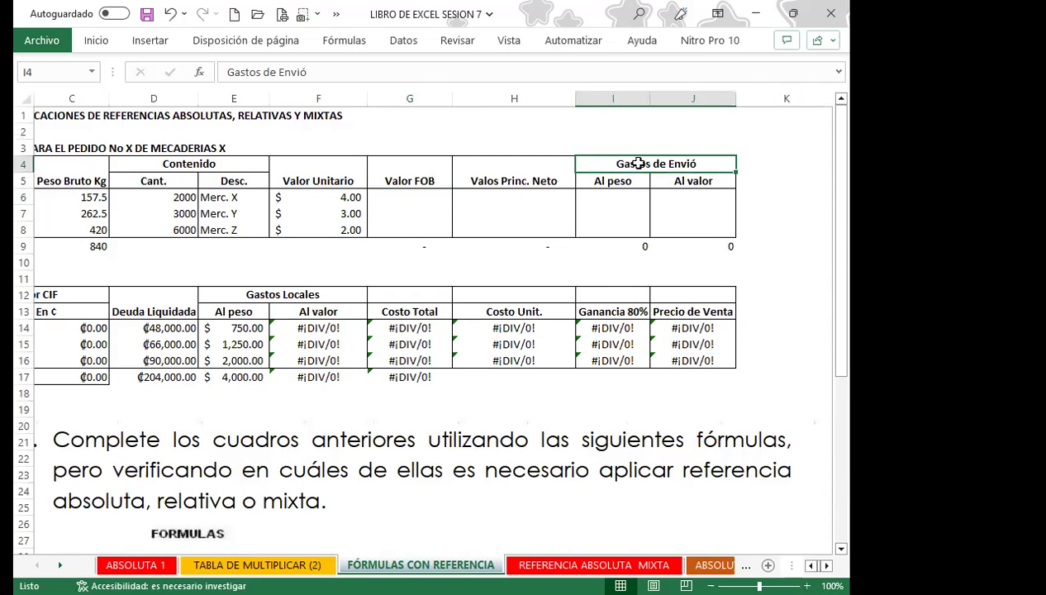
pyautogui.click(611, 181)
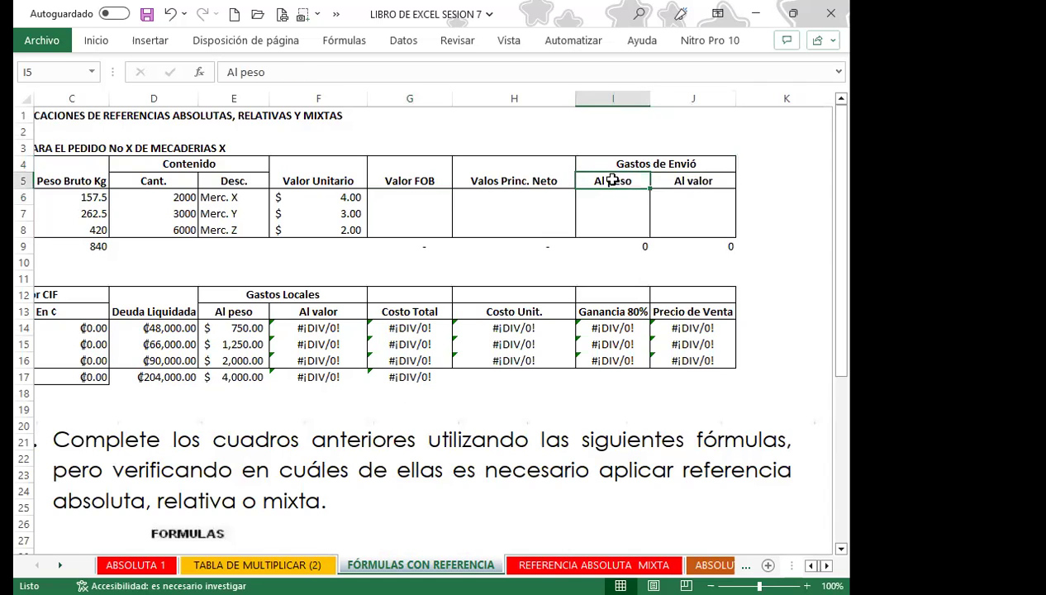
pyautogui.click(628, 163)
pyautogui.click(692, 184)
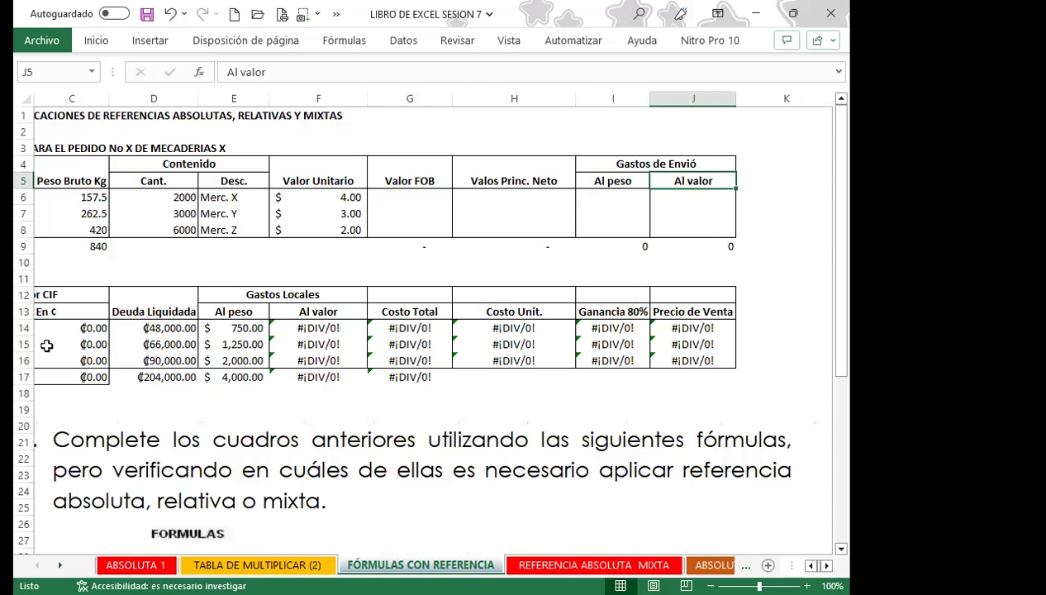
# - Review the second table's headings, from Valor CIF, Deuda Liquidada and Gastos Locales through Costo Total to Precio de Venta
pyautogui.hscroll(-3, 330, 331)
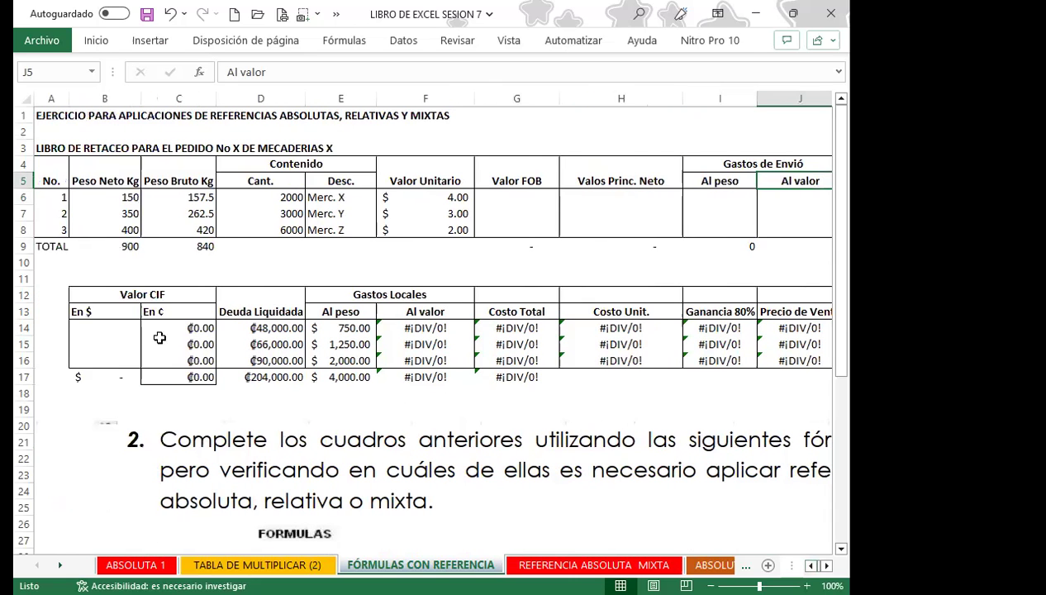
pyautogui.click(180, 294)
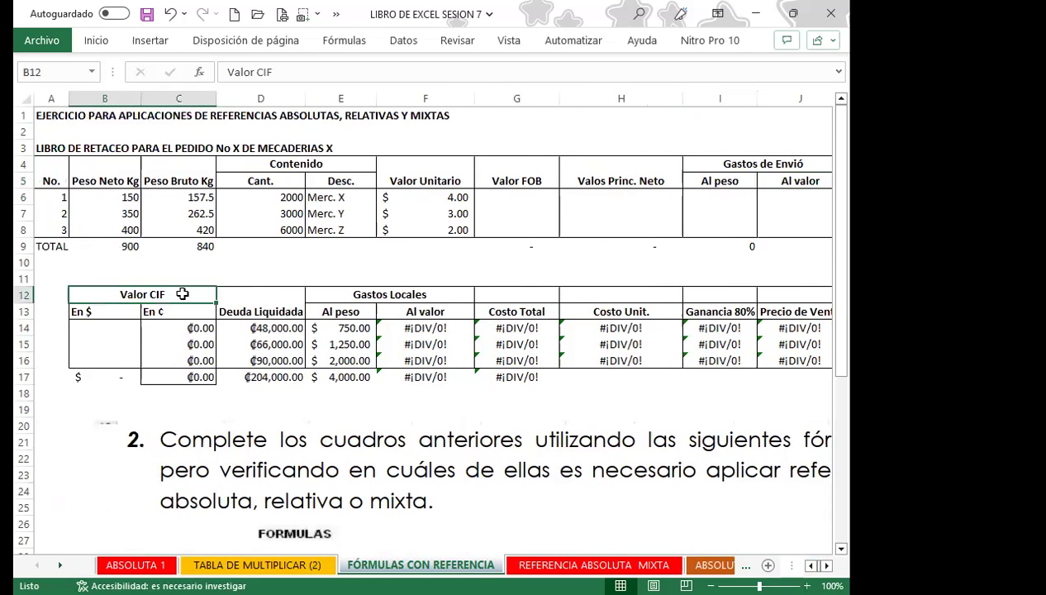
pyautogui.click(98, 312)
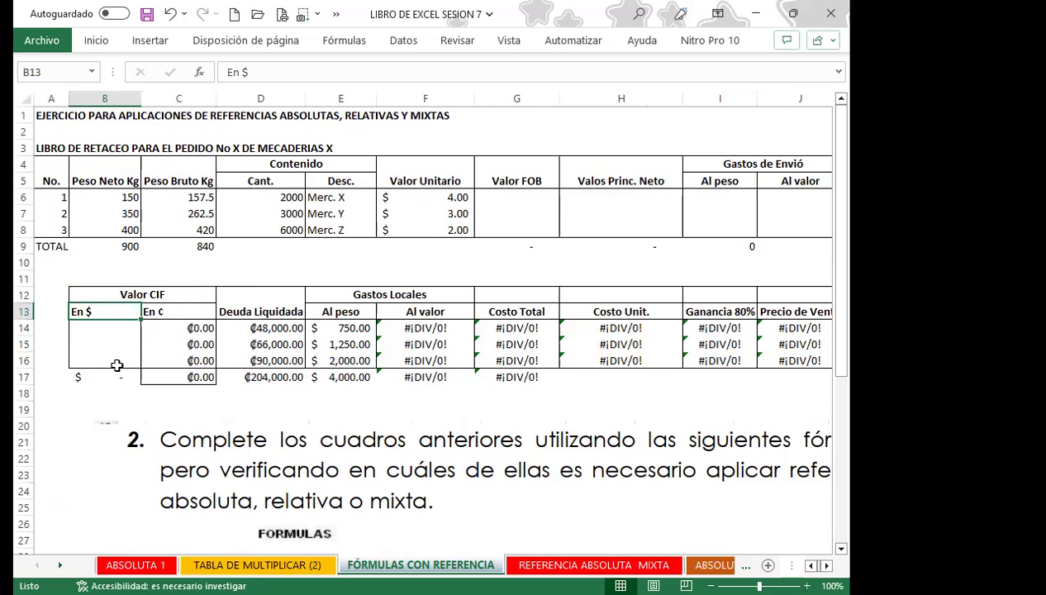
pyautogui.click(171, 306)
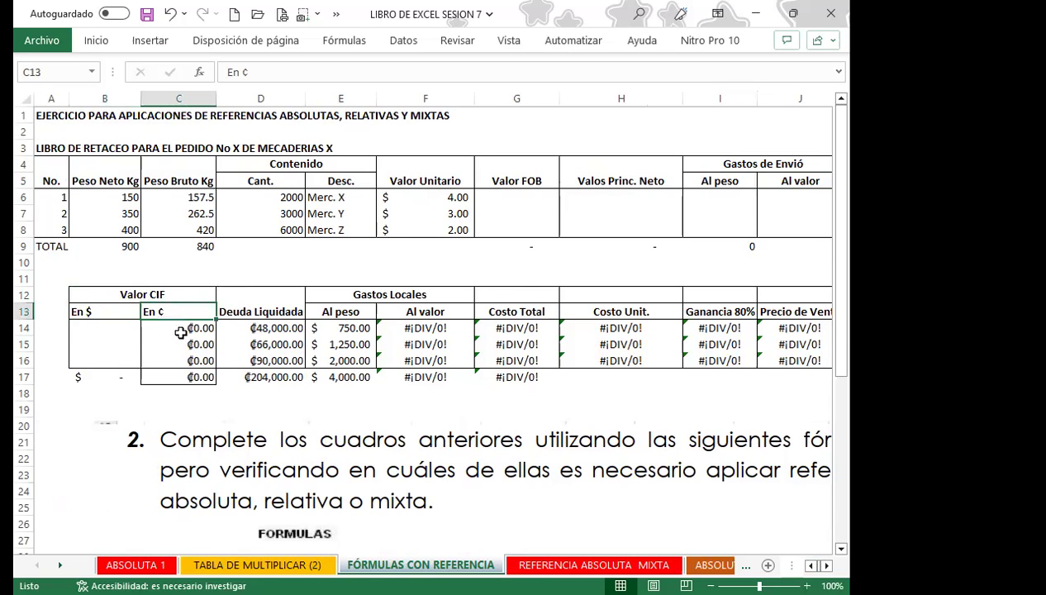
pyautogui.click(261, 286)
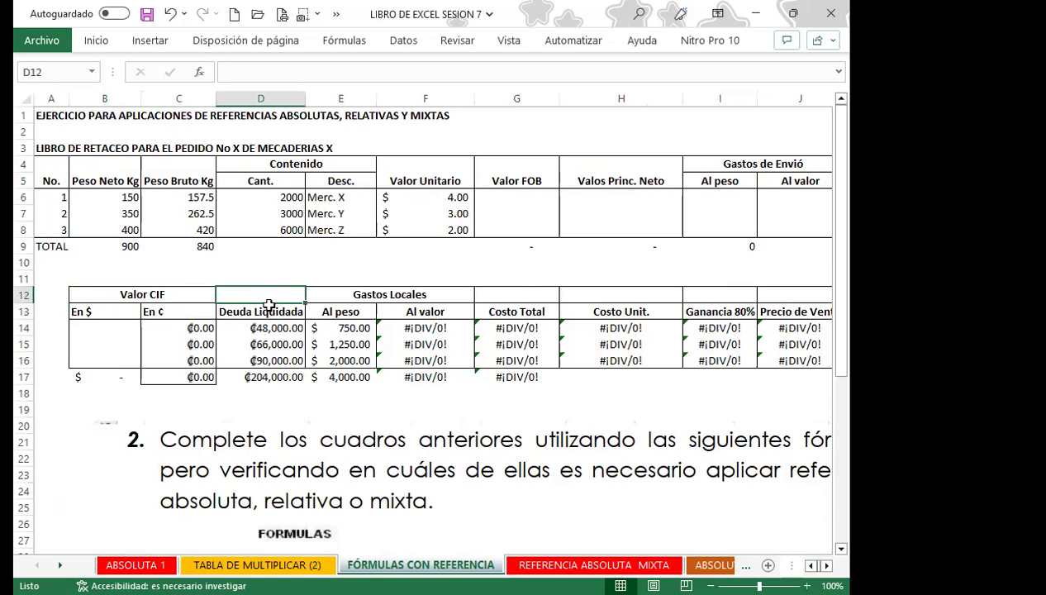
pyautogui.click(350, 289)
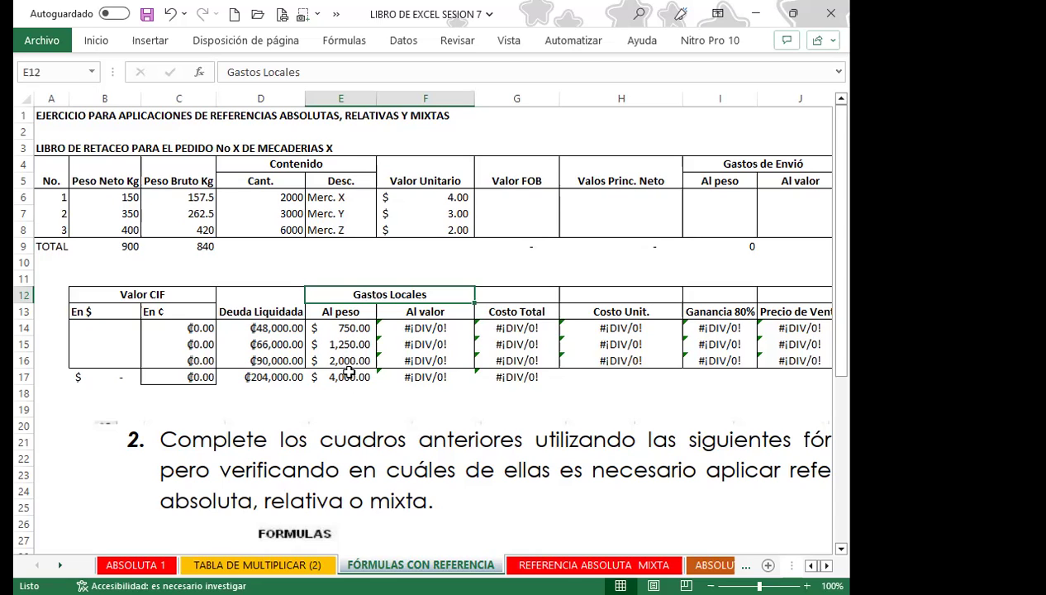
pyautogui.click(451, 310)
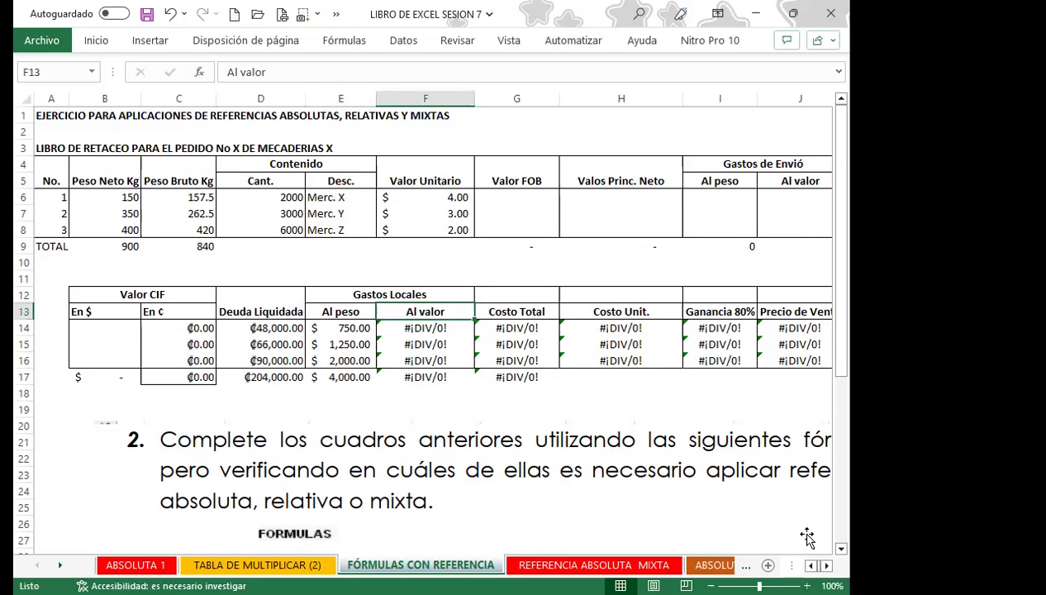
pyautogui.click(827, 566)
pyautogui.hscroll(2, 466, 327)
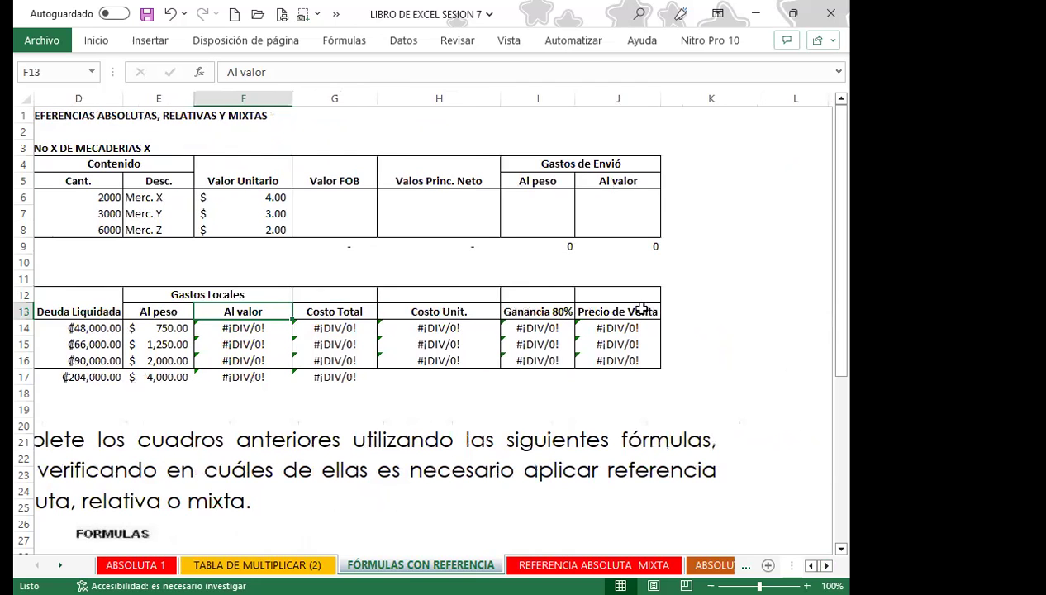
pyautogui.hscroll(-2, 419, 327)
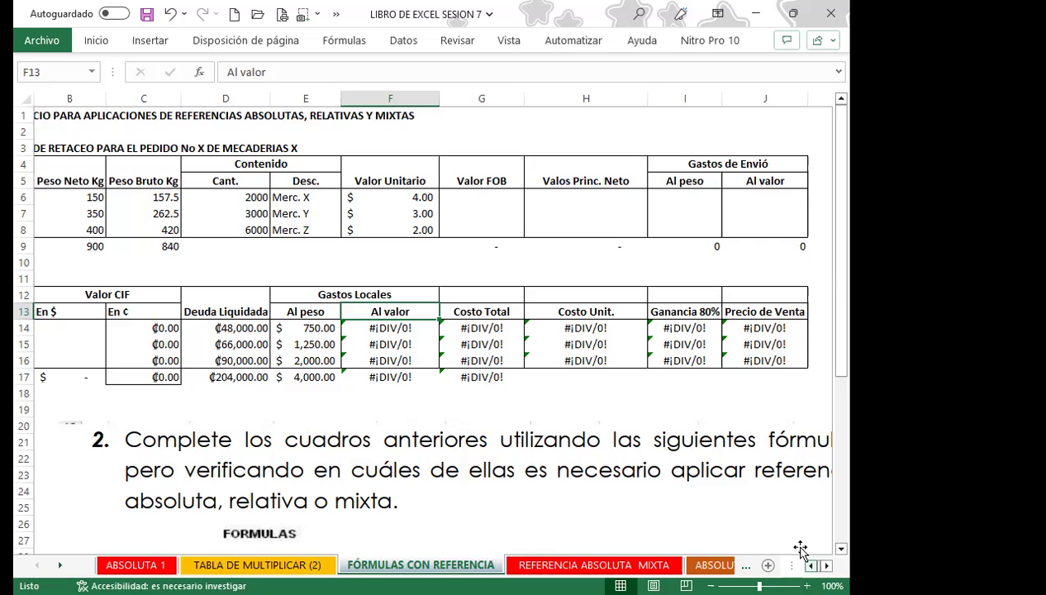
# - Read the FORMULAS list in the exercise instructions, from Valor FOB down to Costo Total
pyautogui.click(483, 199)
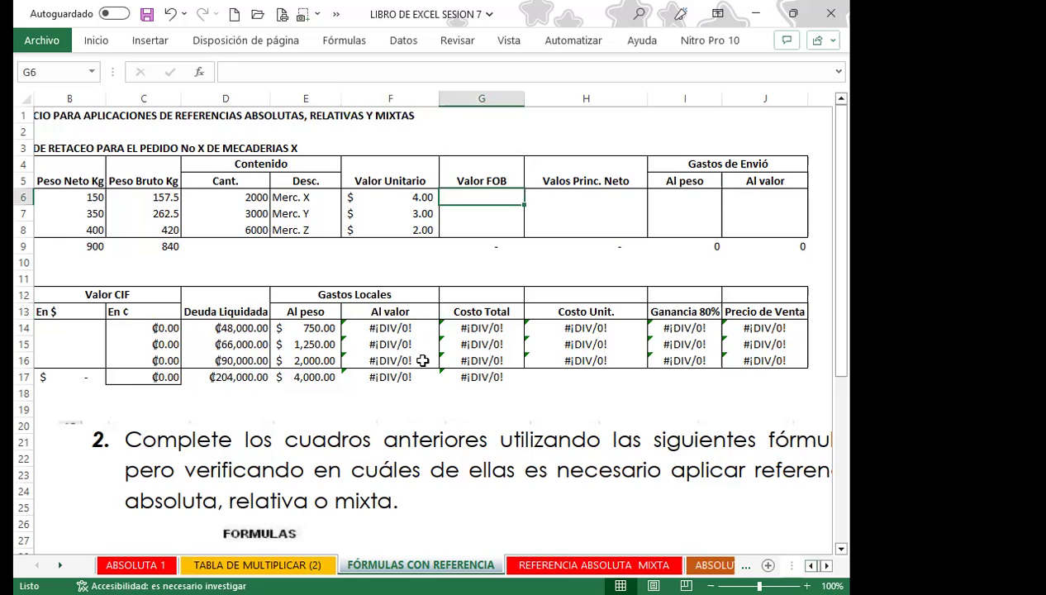
pyautogui.scroll(-4, 391, 345)
pyautogui.click(402, 299)
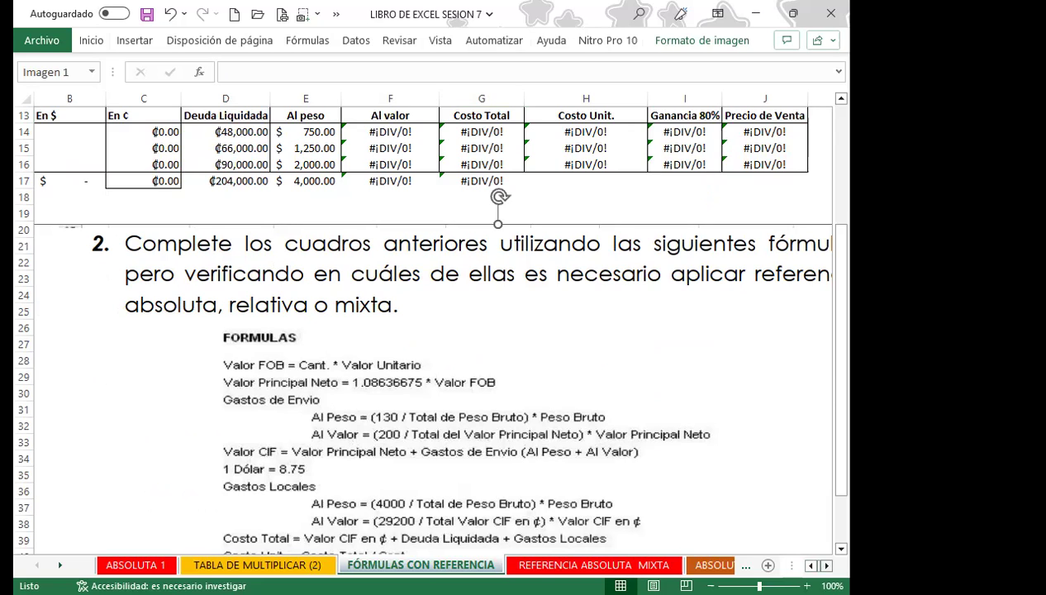
pyautogui.moveTo(785, 562); pyautogui.dragTo(610, 566)
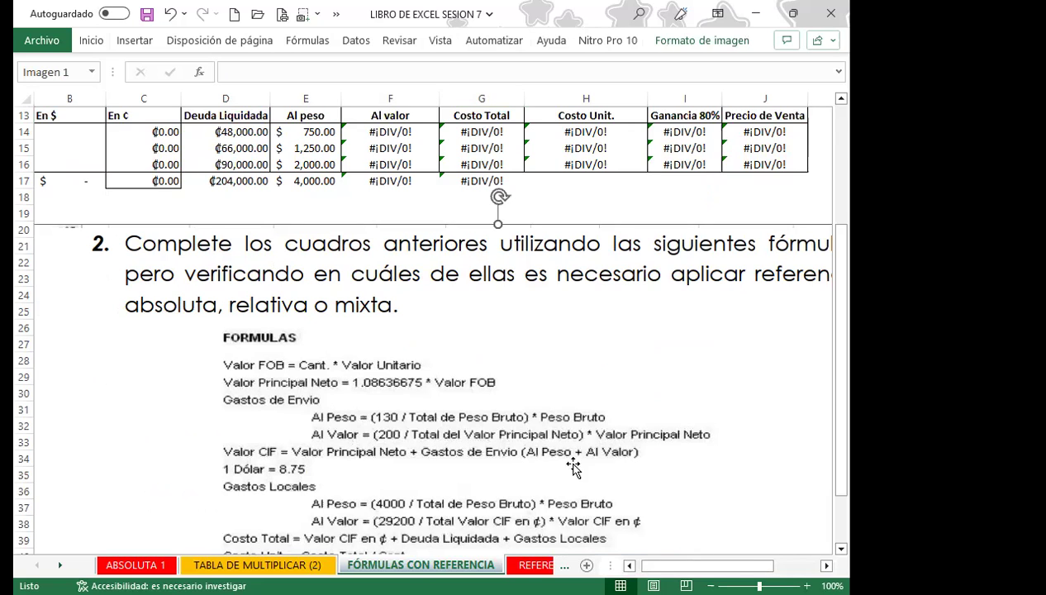
pyautogui.moveTo(708, 565); pyautogui.dragTo(661, 565)
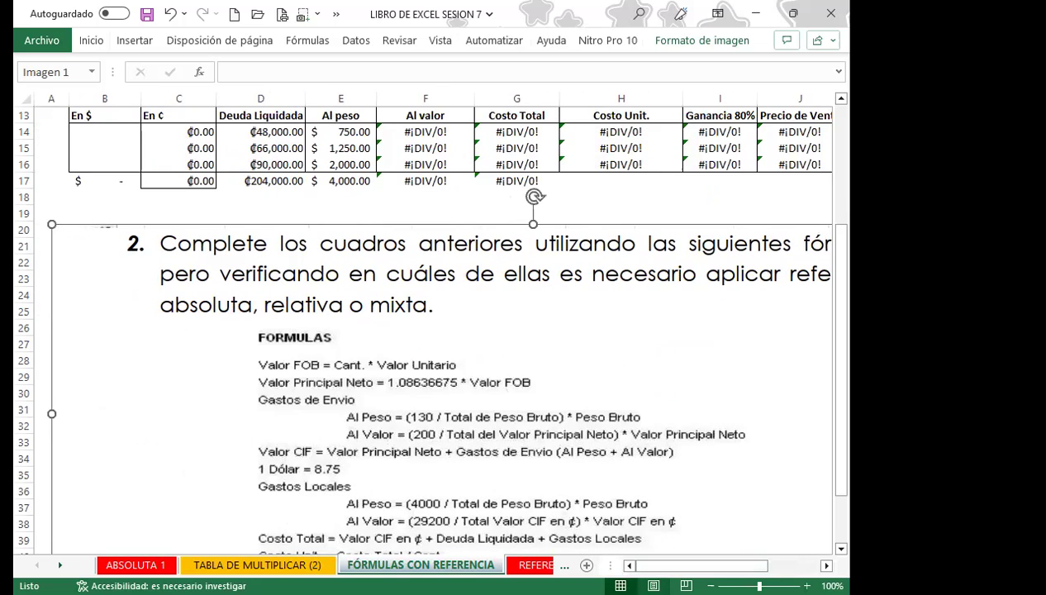
pyautogui.moveTo(702, 565)
pyautogui.mouseDown()
pyautogui.moveTo(720, 565)
pyautogui.moveTo(702, 566)
pyautogui.mouseUp()
pyautogui.click(599, 204)
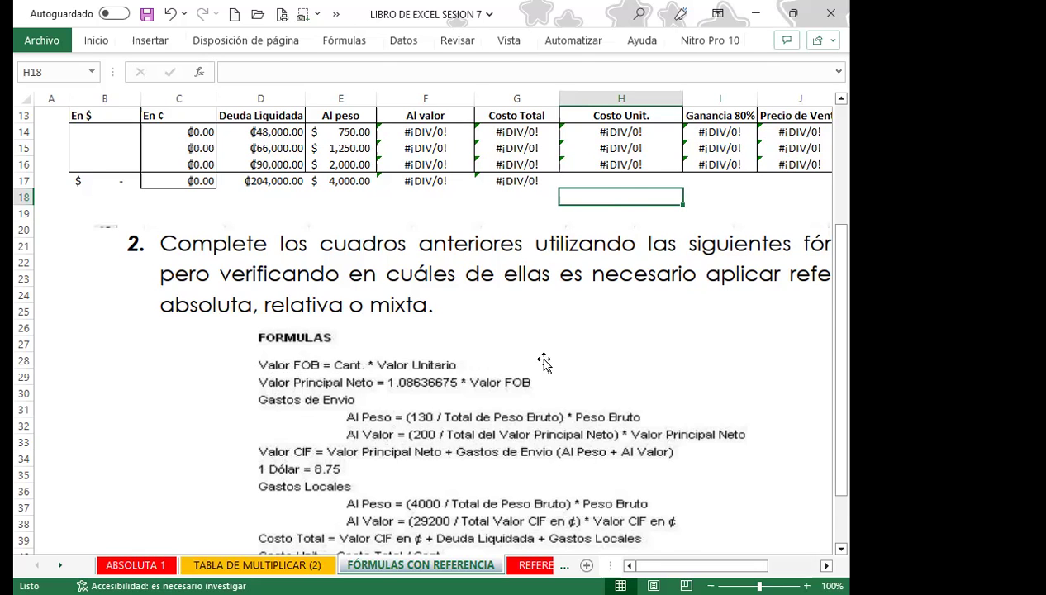
# - Examine the Cant. and Valor Unitario cells of the merchandise rows that the Valor FOB formula has to multiply
pyautogui.scroll(4, 543, 360)
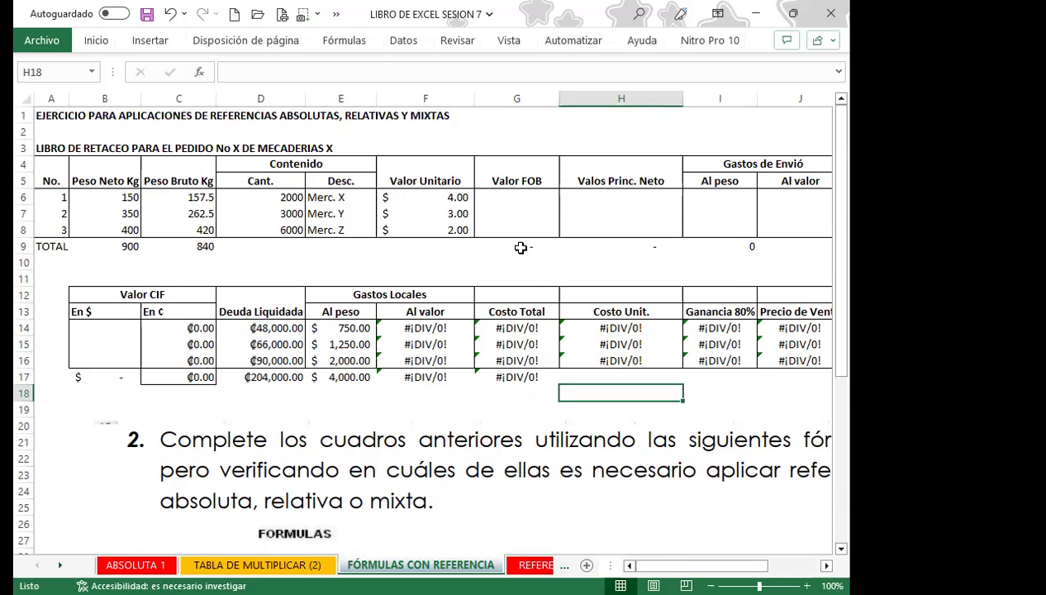
pyautogui.click(507, 195)
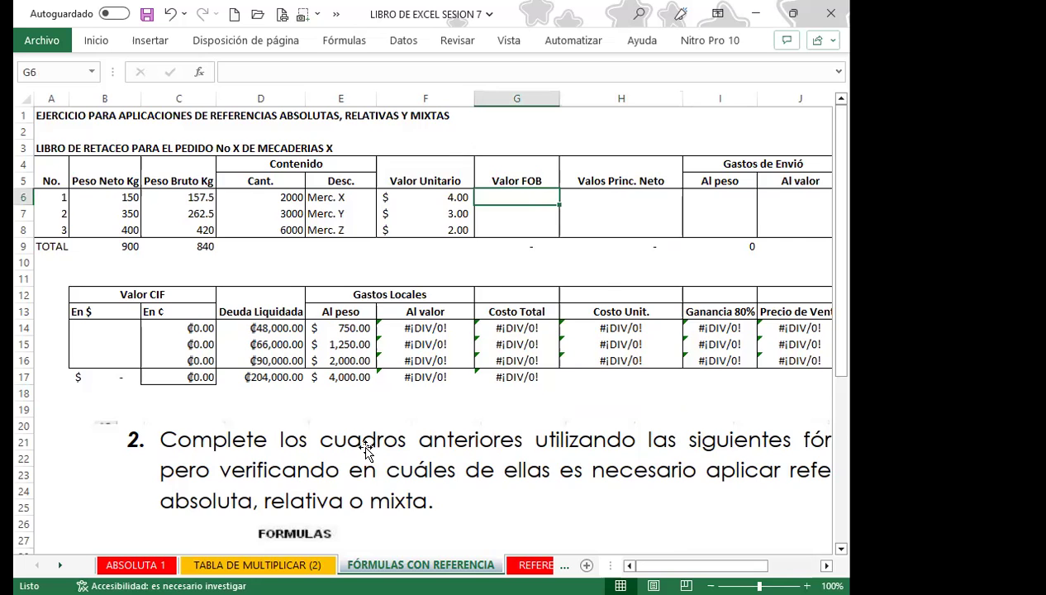
pyautogui.scroll(-2, 364, 451)
pyautogui.scroll(2, 324, 437)
pyautogui.click(248, 183)
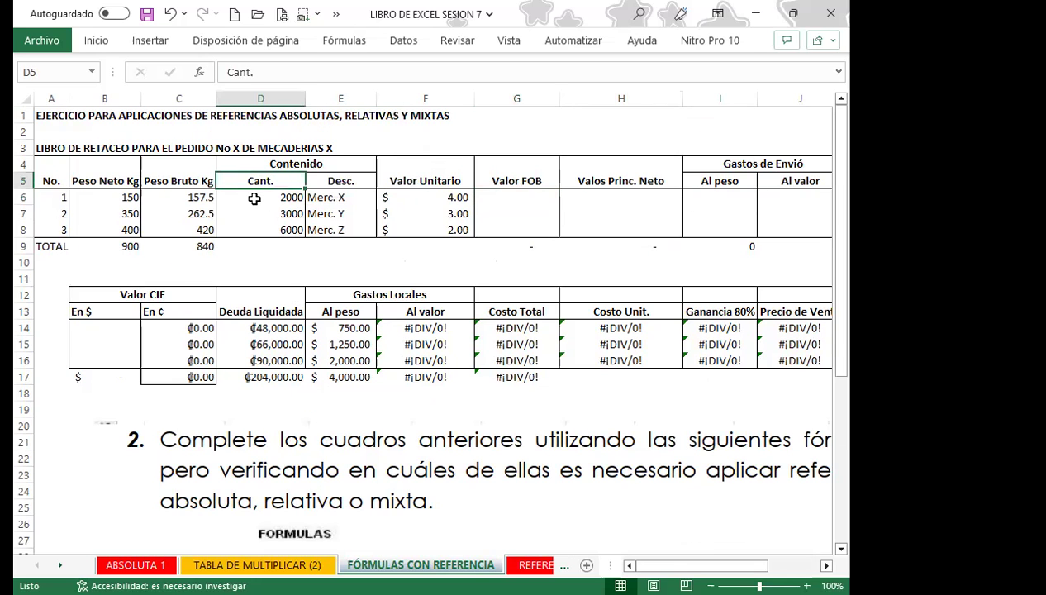
pyautogui.click(254, 199)
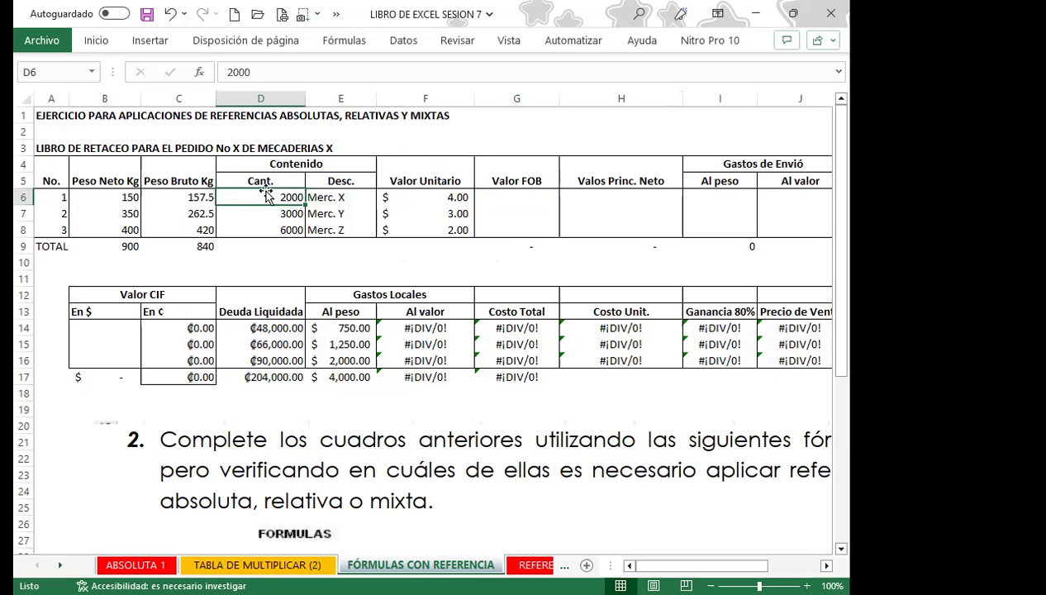
pyautogui.click(434, 200)
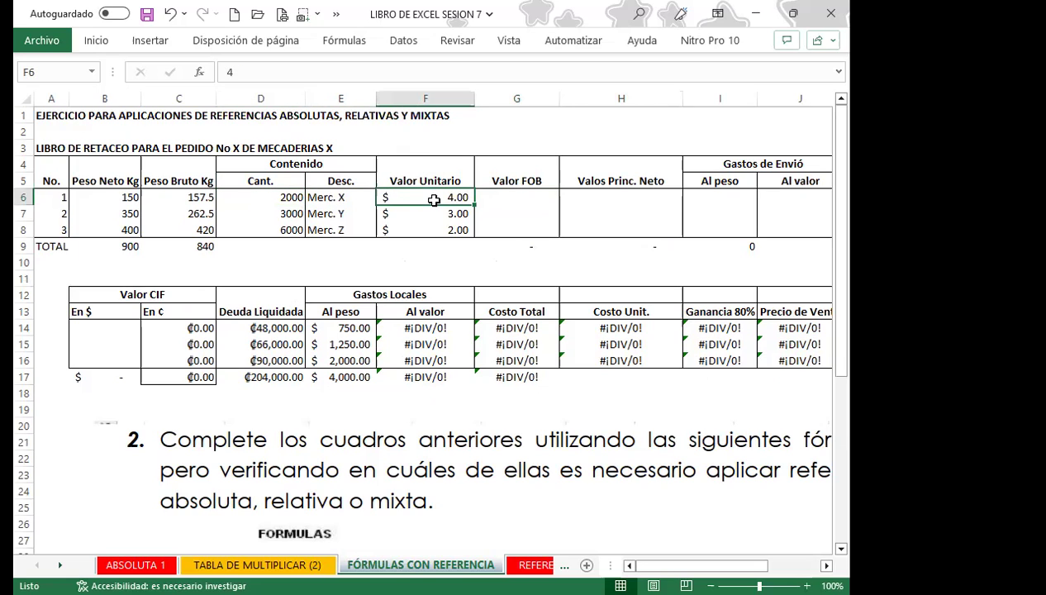
pyautogui.click(493, 198)
pyautogui.click(248, 196)
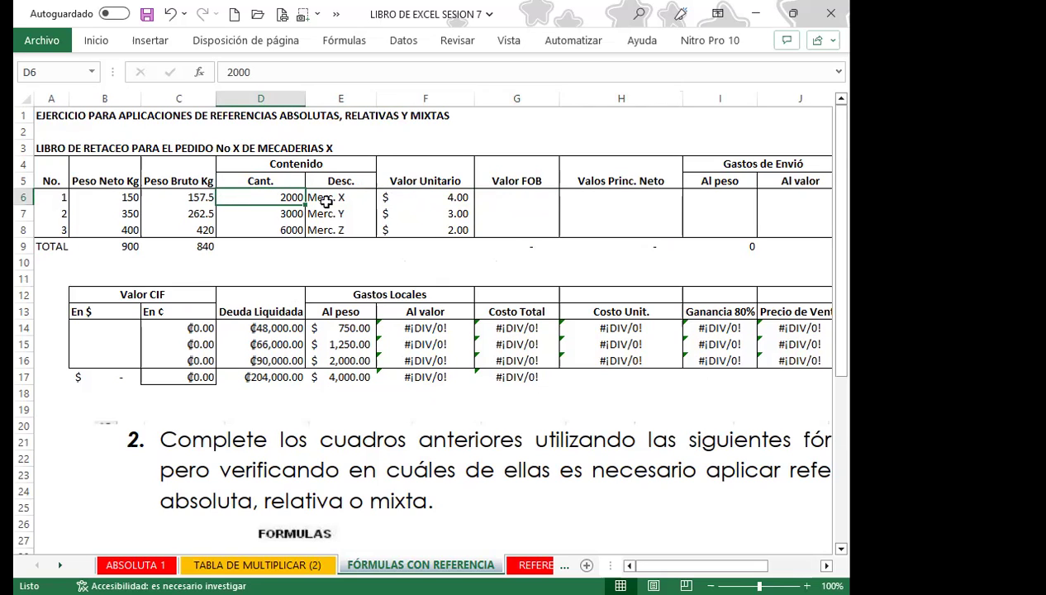
pyautogui.click(431, 199)
pyautogui.press('Down')
pyautogui.press('Down')
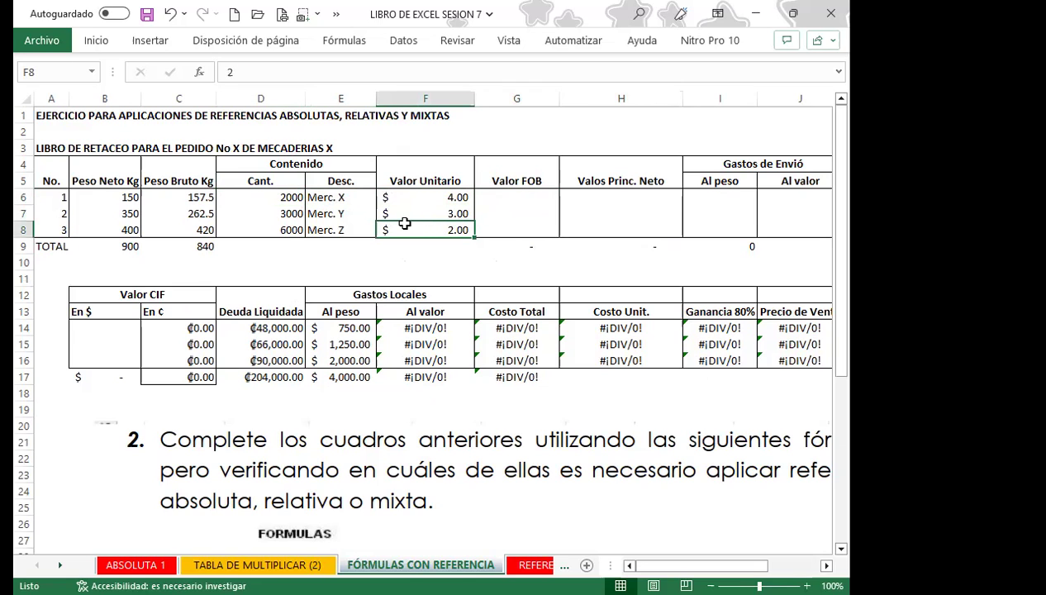
# - Calculate Valor FOB in G6 with the relative formula =D6*F6 and fill it down through G8
pyautogui.click(503, 194)
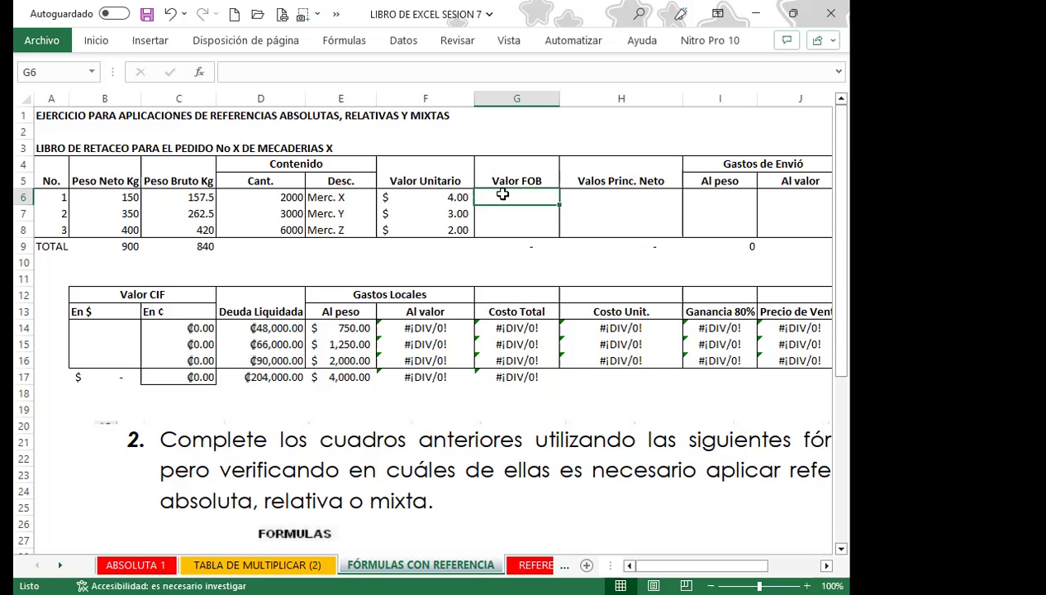
pyautogui.write('=')
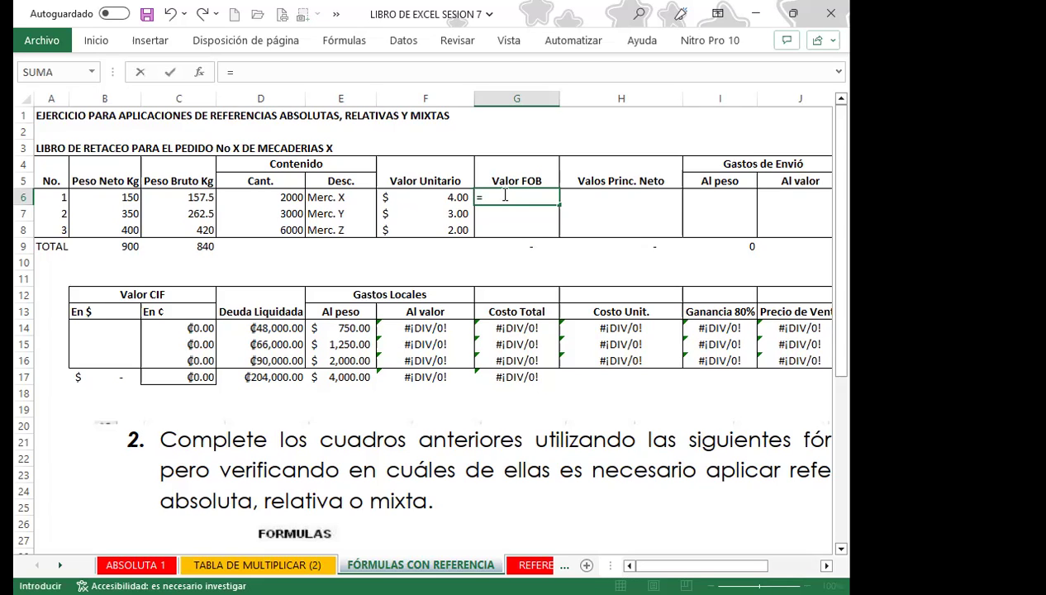
pyautogui.click(252, 196)
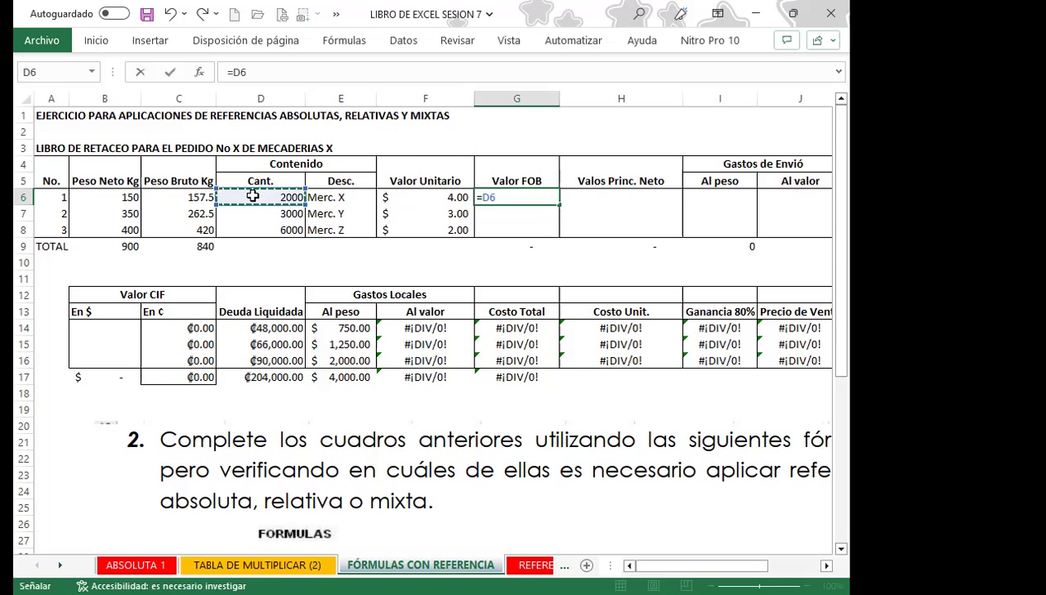
pyautogui.write('*')
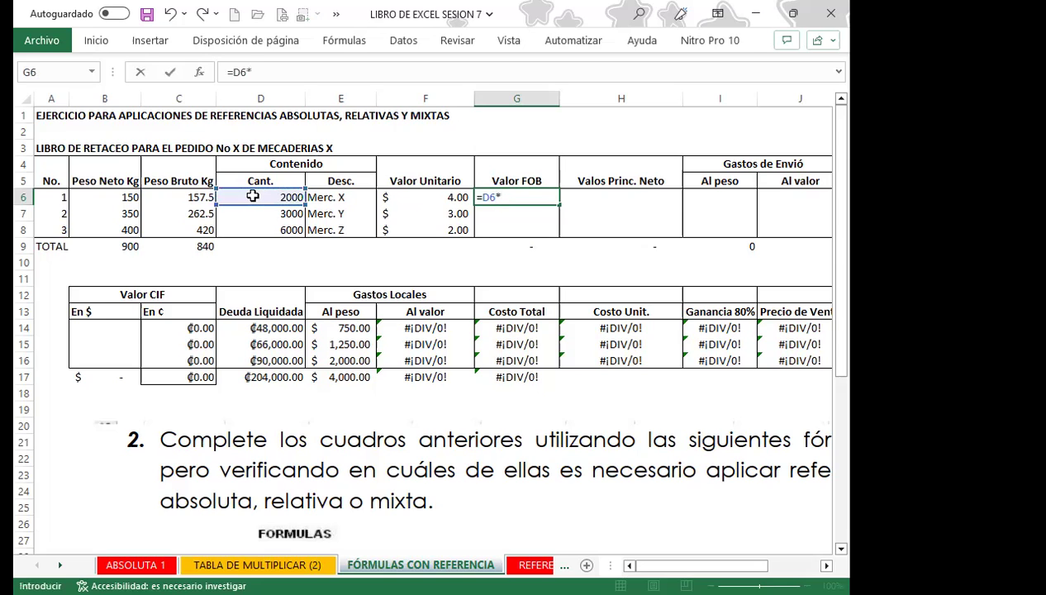
pyautogui.click(390, 192)
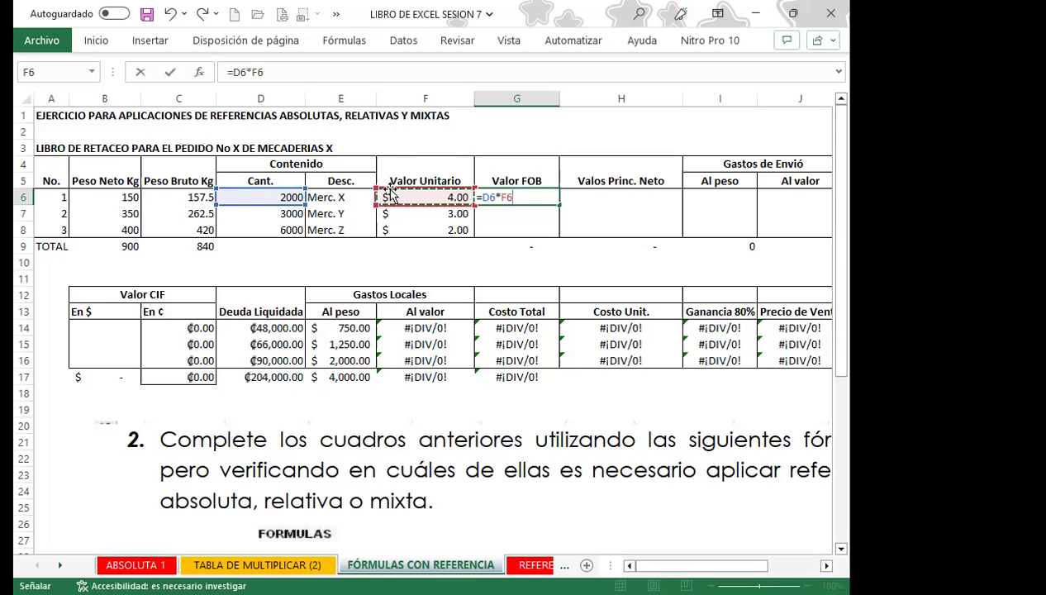
pyautogui.press('Return')
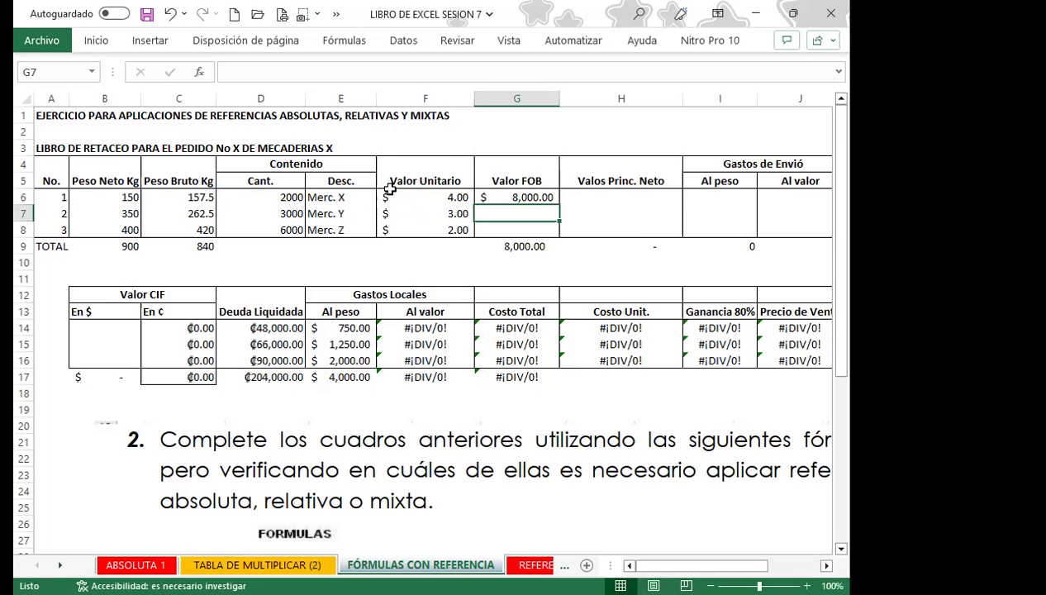
pyautogui.click(495, 196)
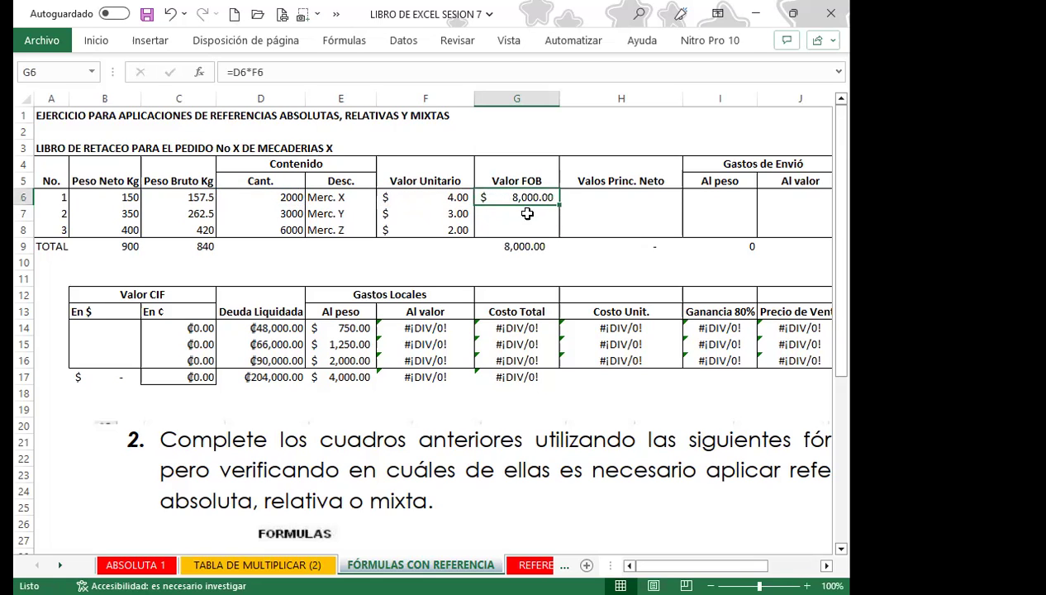
pyautogui.moveTo(558, 207); pyautogui.dragTo(555, 231)
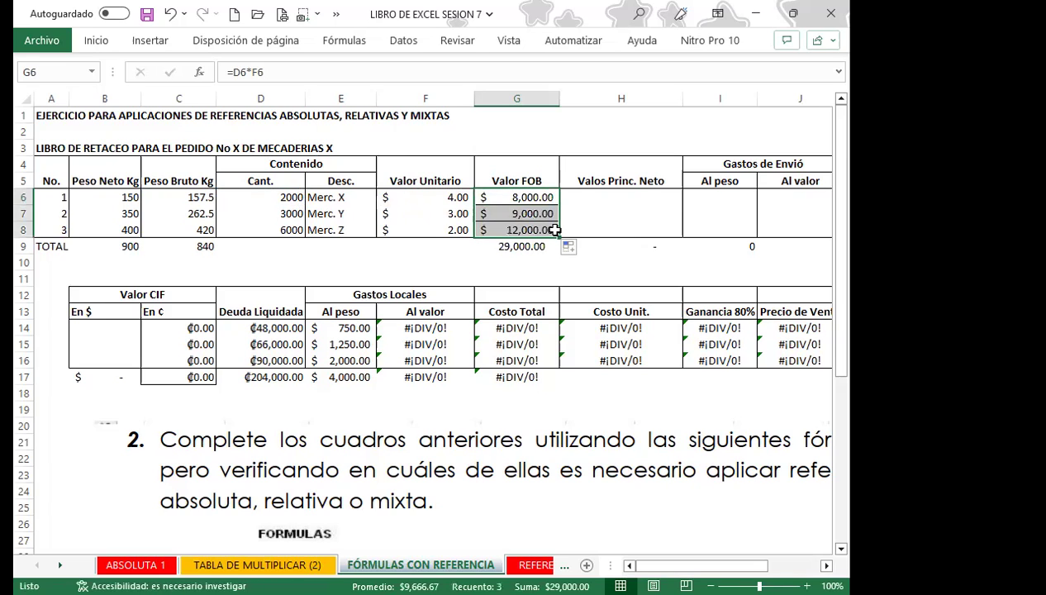
# - Check each merchandise row's quantity and unit value against its Valor FOB result and inspect the copied formula in G8
pyautogui.click(242, 193)
pyautogui.click(445, 194)
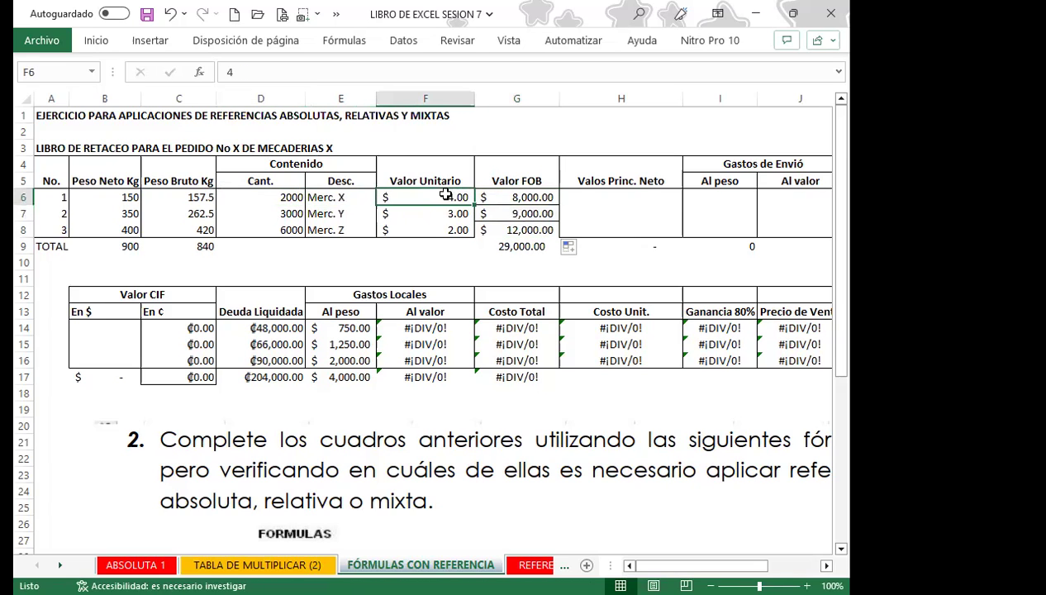
pyautogui.click(244, 211)
pyautogui.click(446, 214)
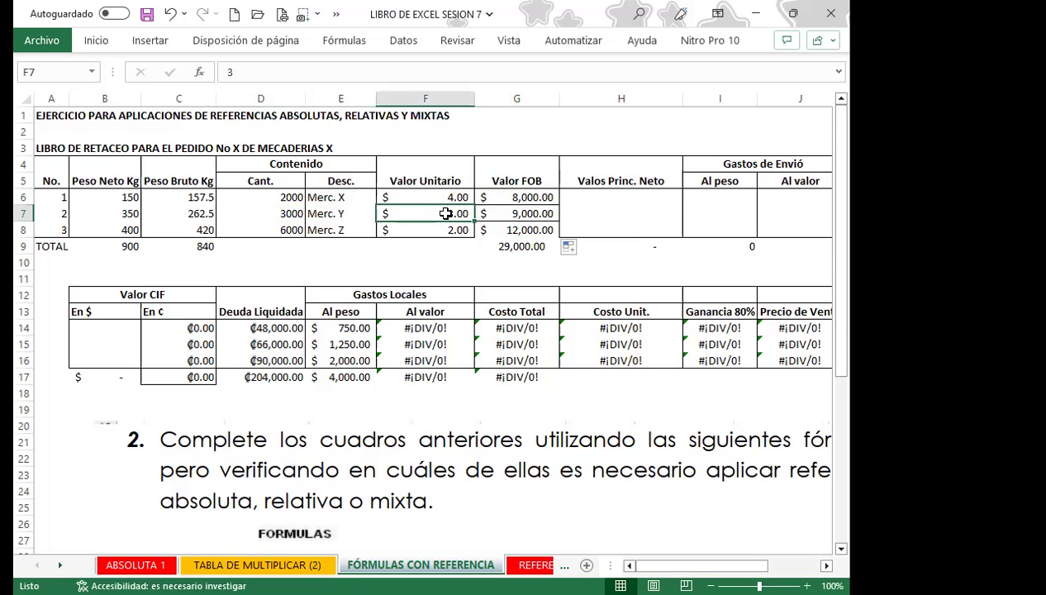
pyautogui.click(273, 229)
pyautogui.click(424, 229)
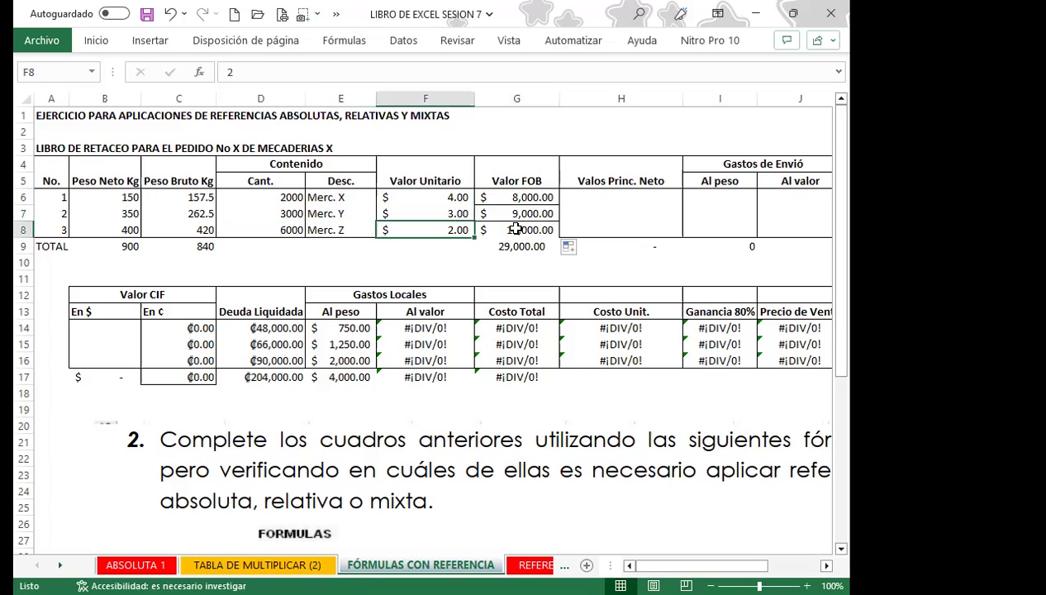
pyautogui.click(515, 229)
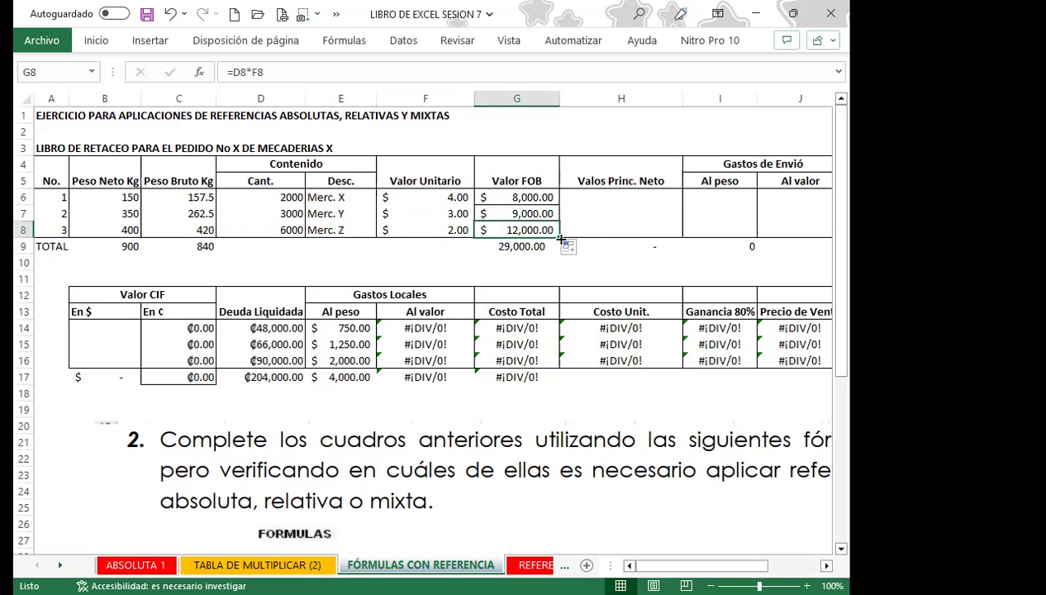
# - Inspect the TOTAL row formulas for Valos Princ. Neto, Al peso under Gastos de Envió, and Valor FOB
pyautogui.click(625, 246)
pyautogui.click(724, 248)
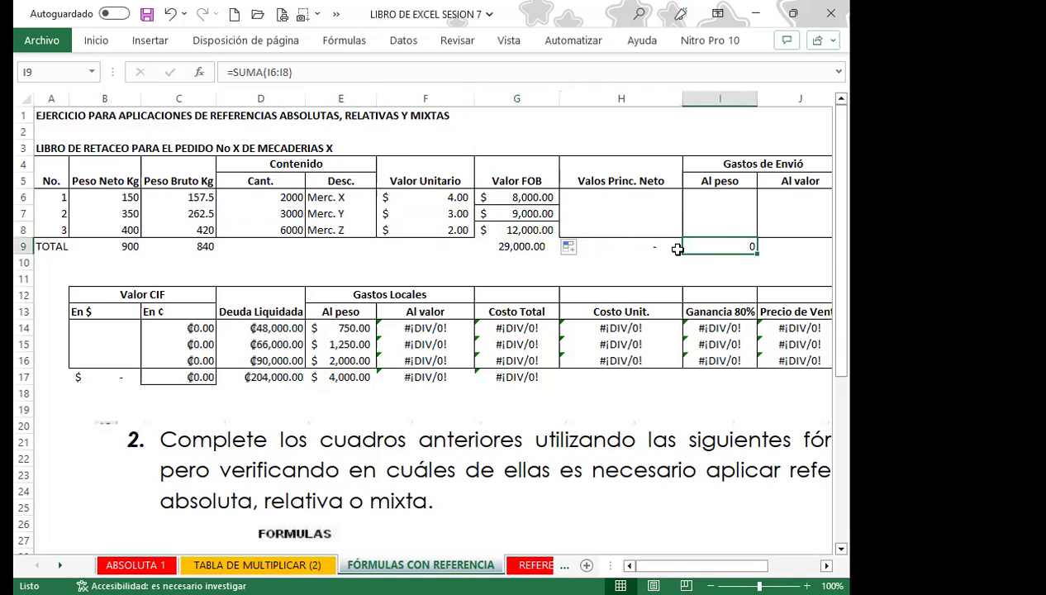
pyautogui.click(497, 248)
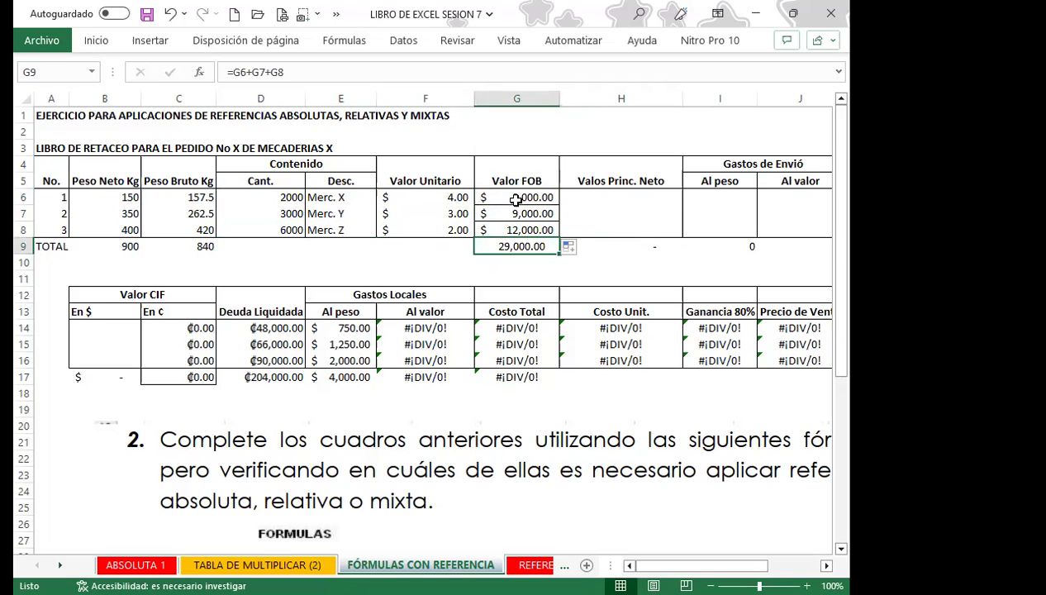
# - Undo the last change and fill the Valor FOB formula in G6 down through G8 again
pyautogui.hotkey('ctrl', 'z')
pyautogui.moveTo(558, 205); pyautogui.dragTo(560, 235)
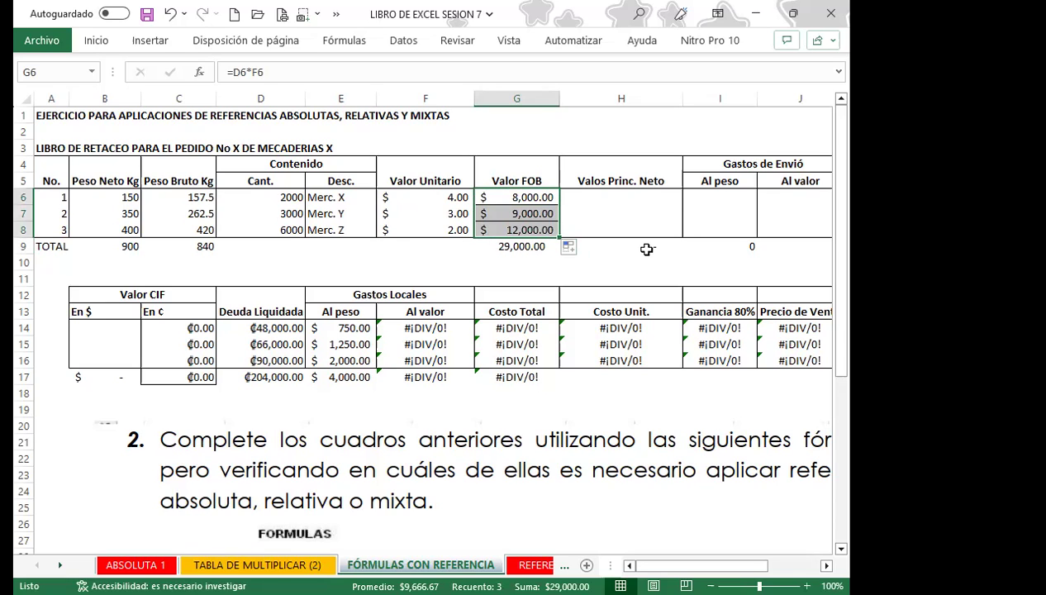
# - Calculate Valos Princ. Neto in H6 with =1.8636675*G6 and fill the formula down through H8
pyautogui.click(565, 196)
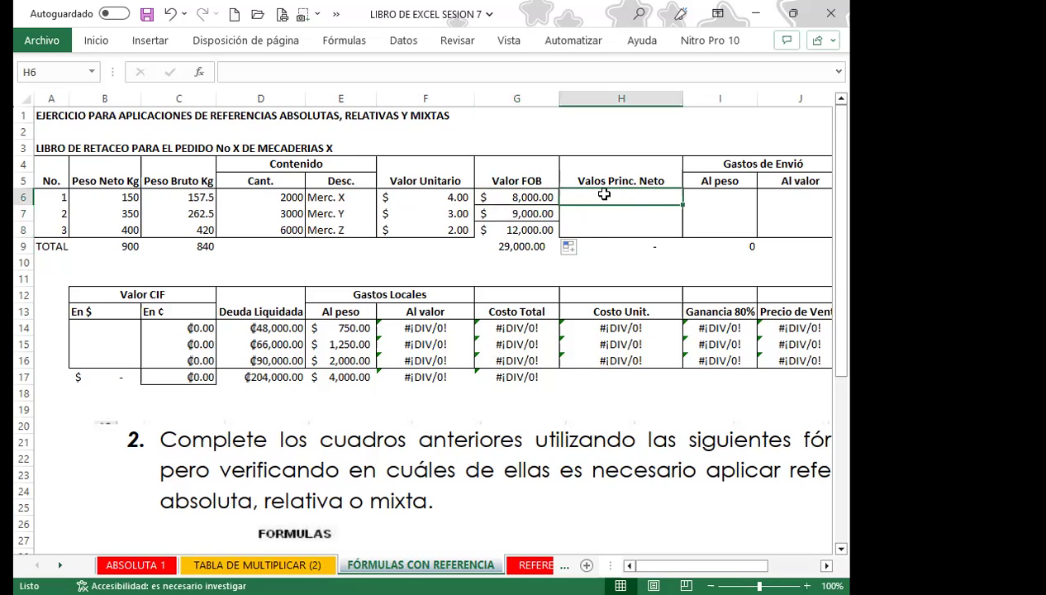
pyautogui.scroll(-2, 311, 469)
pyautogui.scroll(-1, 311, 469)
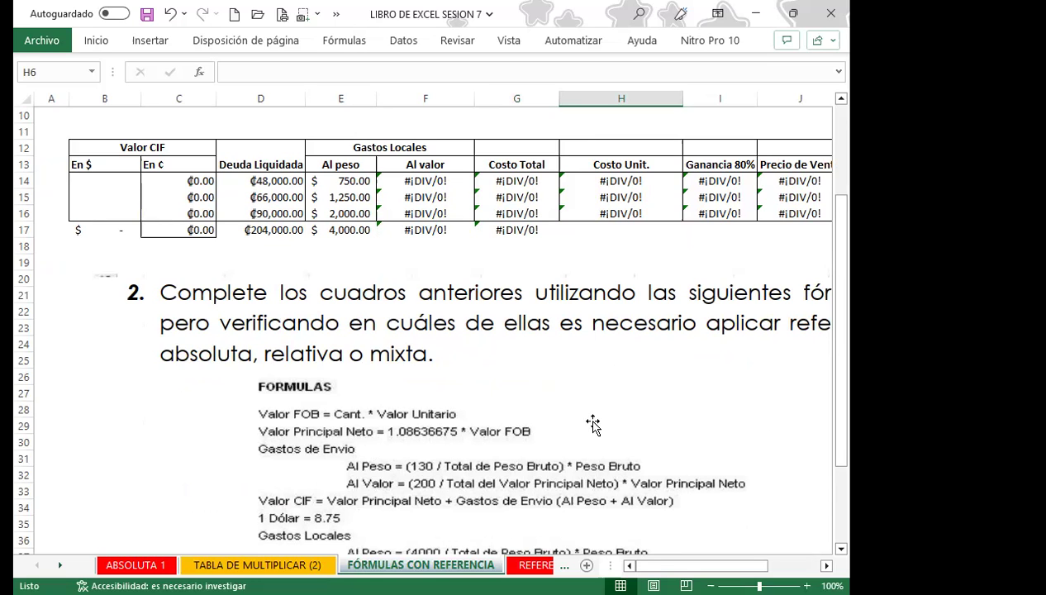
pyautogui.scroll(-3, 593, 406)
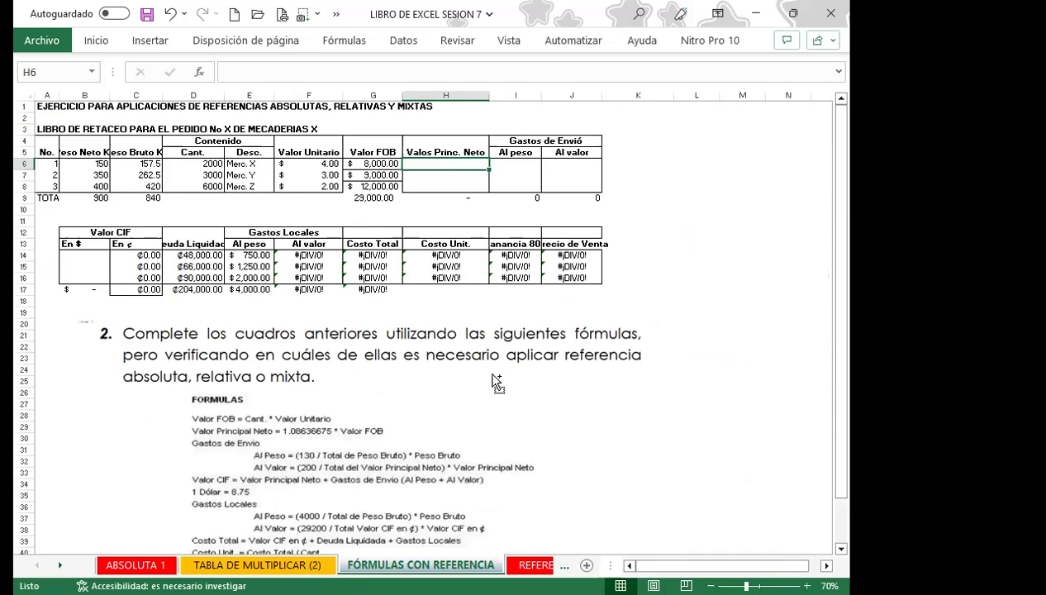
pyautogui.scroll(1, 491, 379)
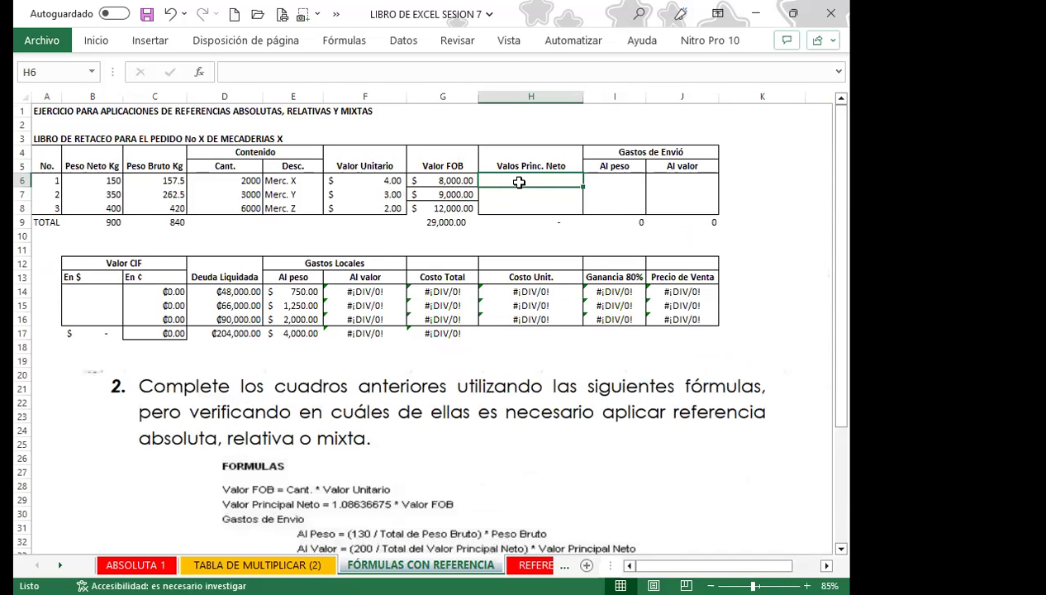
pyautogui.write('=1.8636675*')
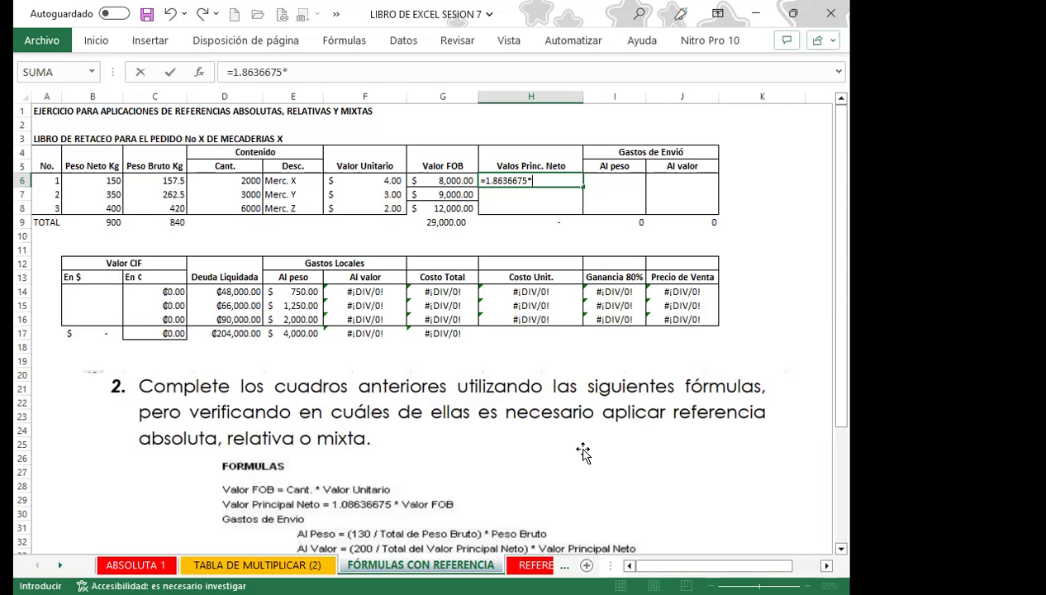
pyautogui.click(424, 182)
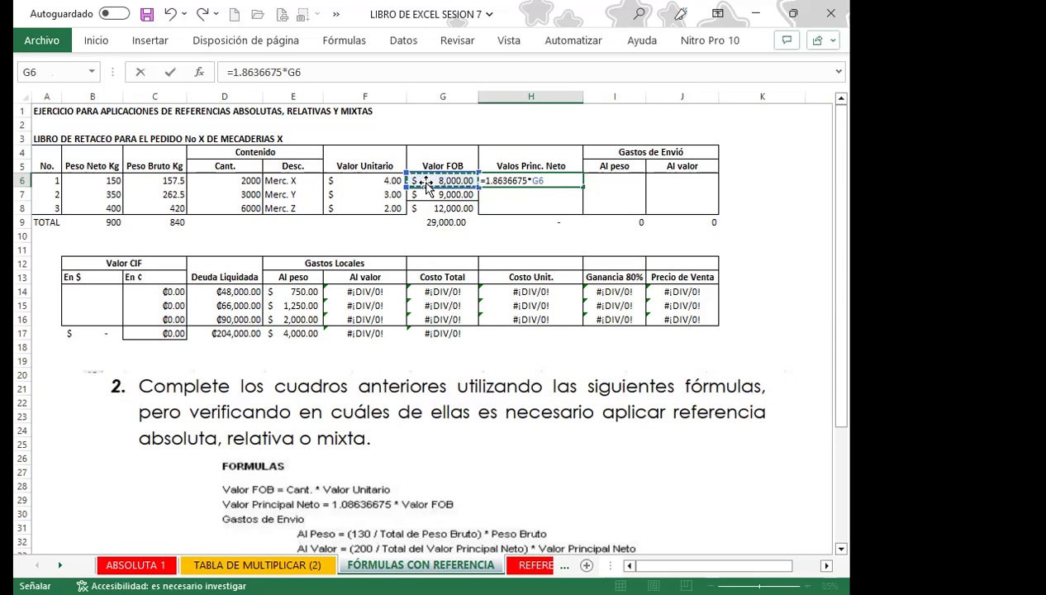
pyautogui.press('Return')
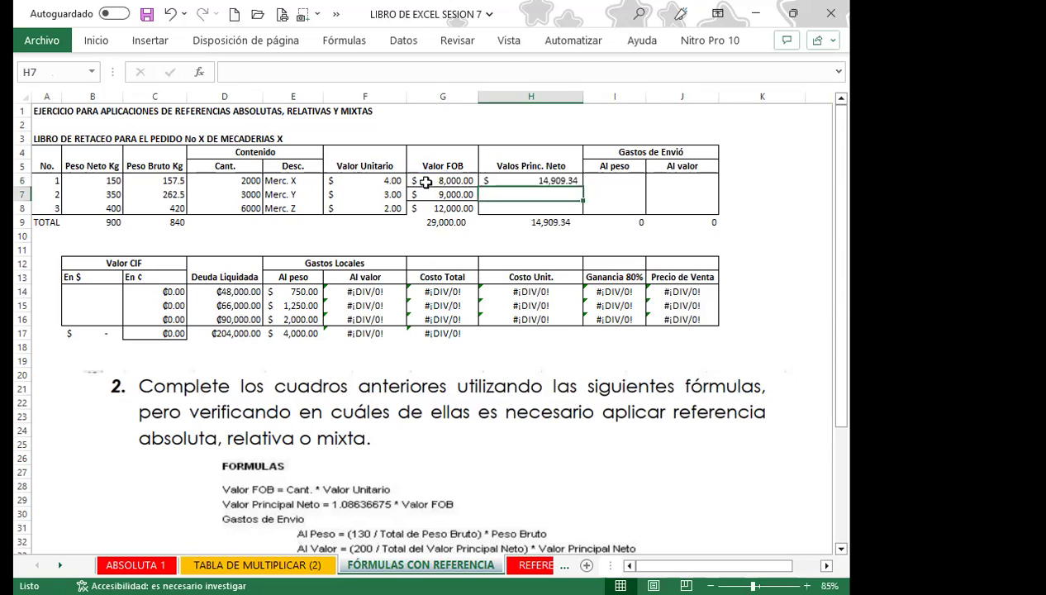
pyautogui.click(505, 179)
pyautogui.moveTo(583, 187); pyautogui.dragTo(581, 208)
# - Review the Valos Princ. Neto formula in H6 and the Al peso and Al valor headings under Gastos de Envió
pyautogui.click(509, 181)
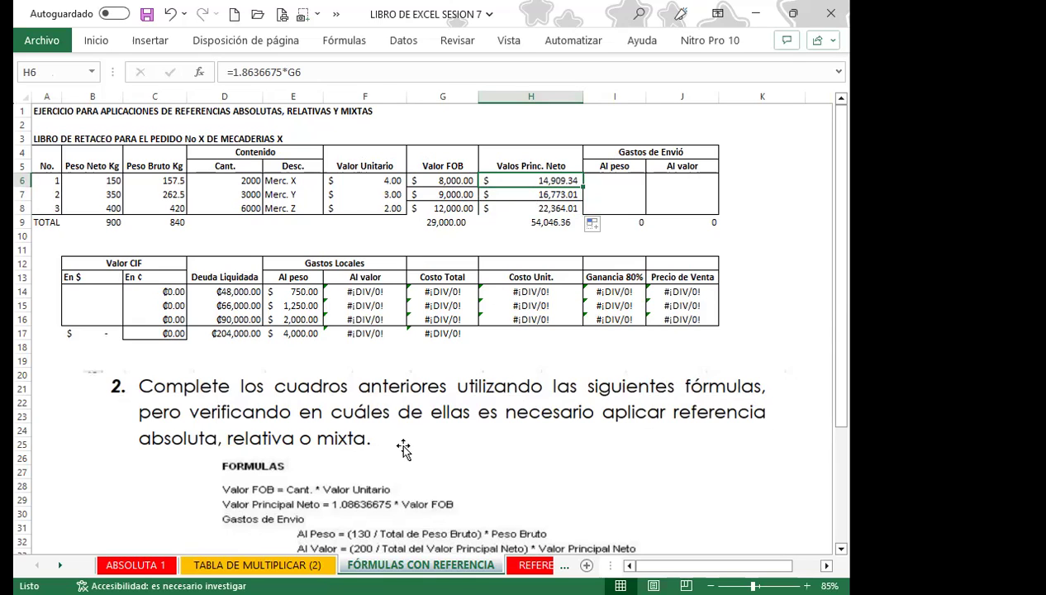
pyautogui.click(632, 124)
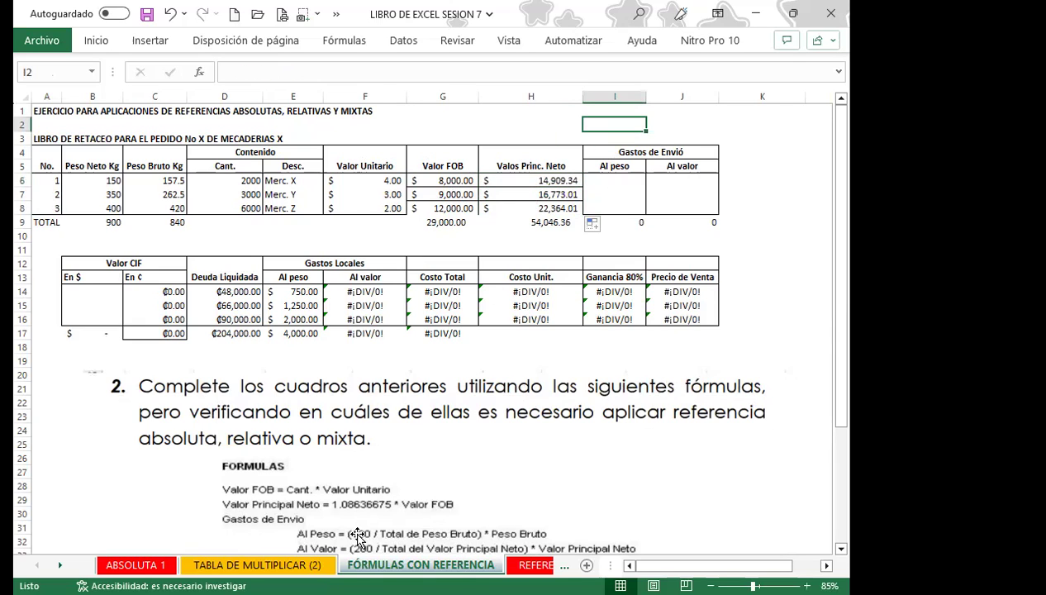
pyautogui.click(494, 178)
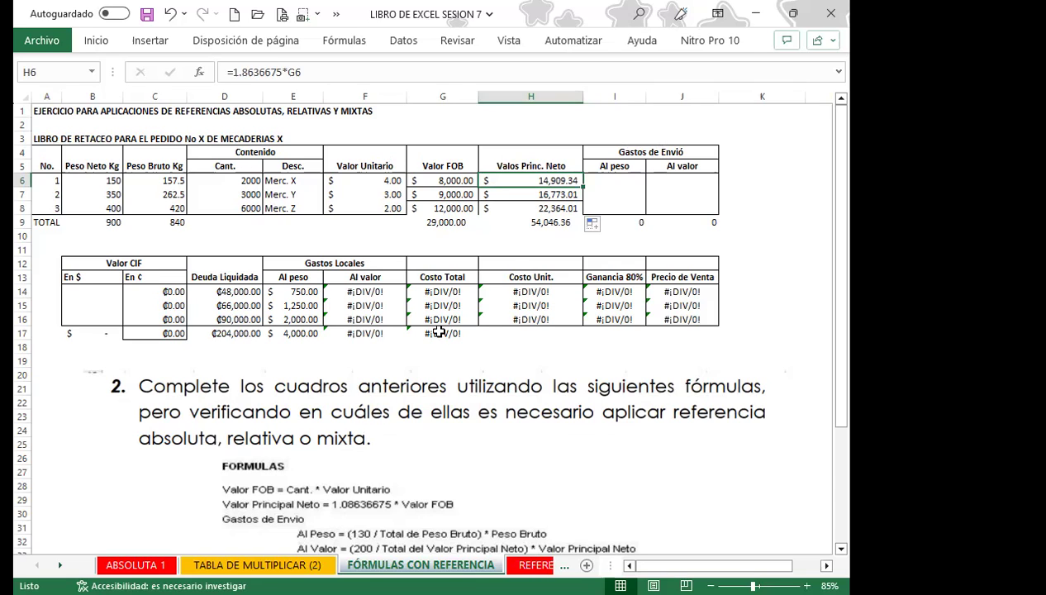
pyautogui.click(603, 149)
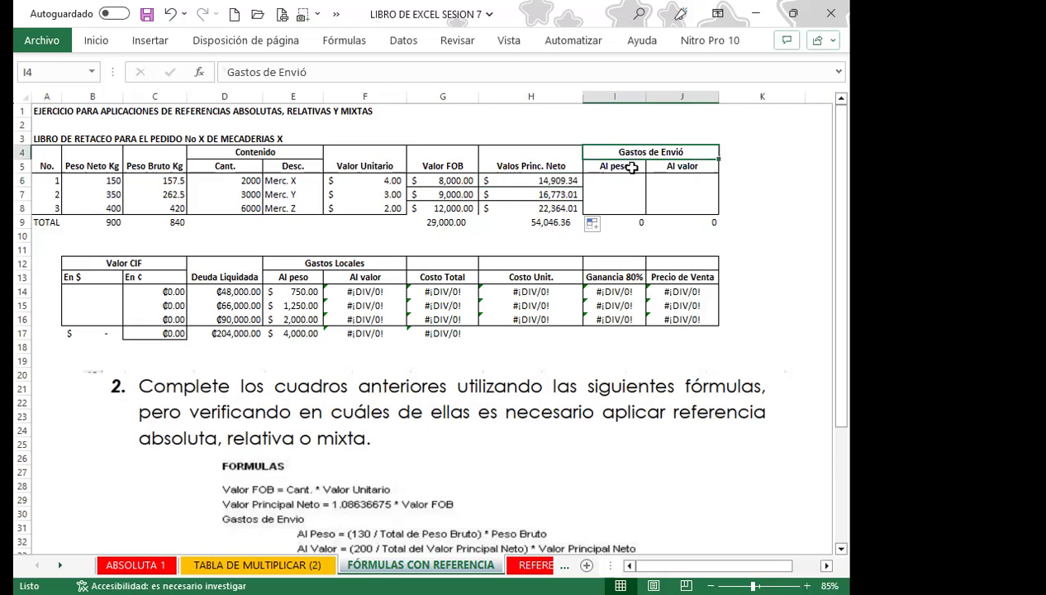
pyautogui.click(626, 168)
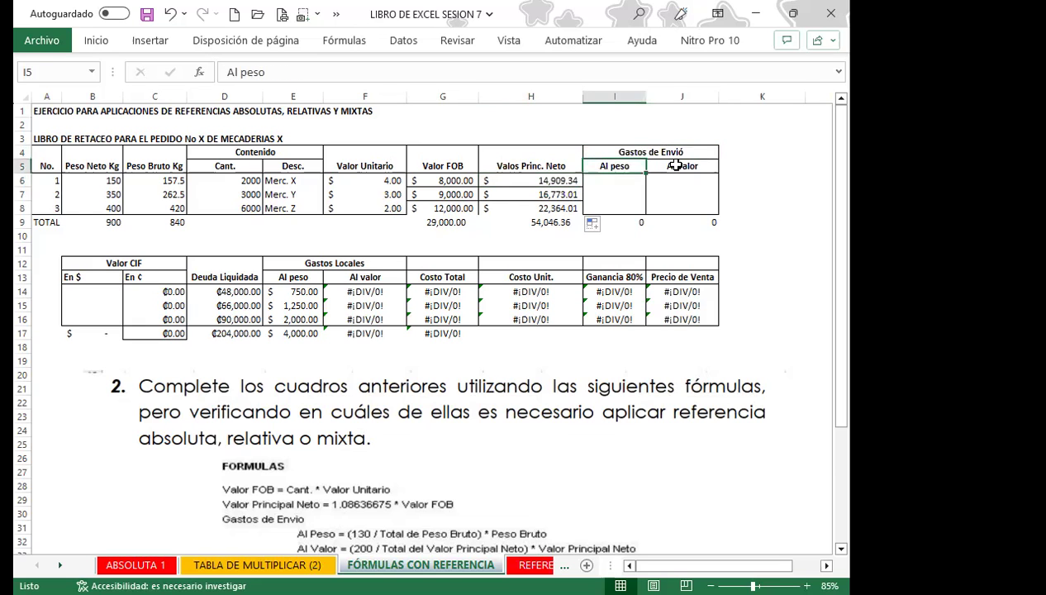
pyautogui.click(683, 166)
# - Examine the TOTAL row, the Peso Bruto total in C9 and the gross weights in C6 through C8 required by the Al Peso formula
pyautogui.scroll(-1, 326, 478)
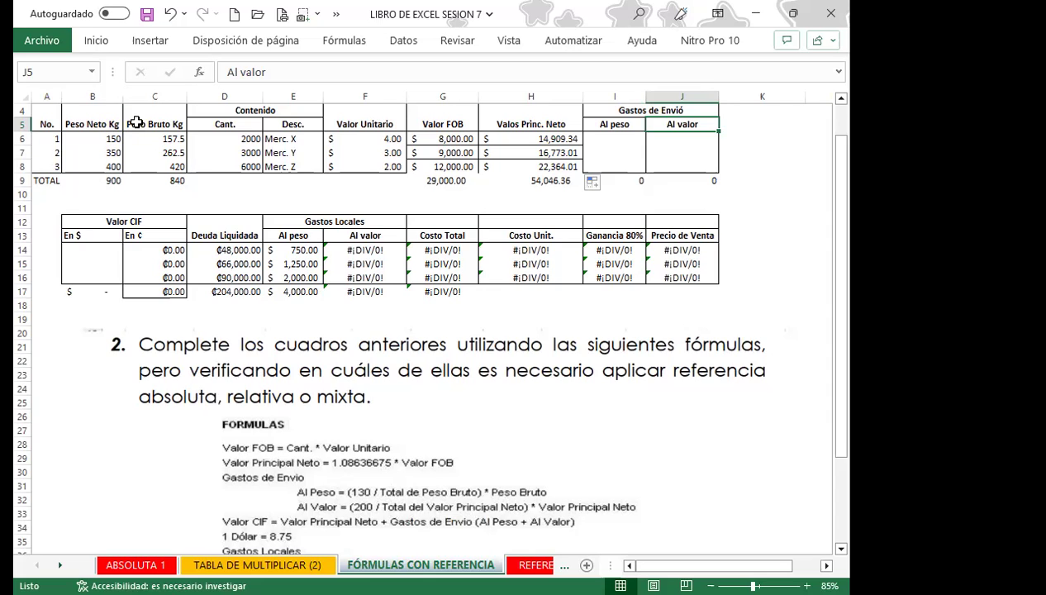
pyautogui.click(23, 181)
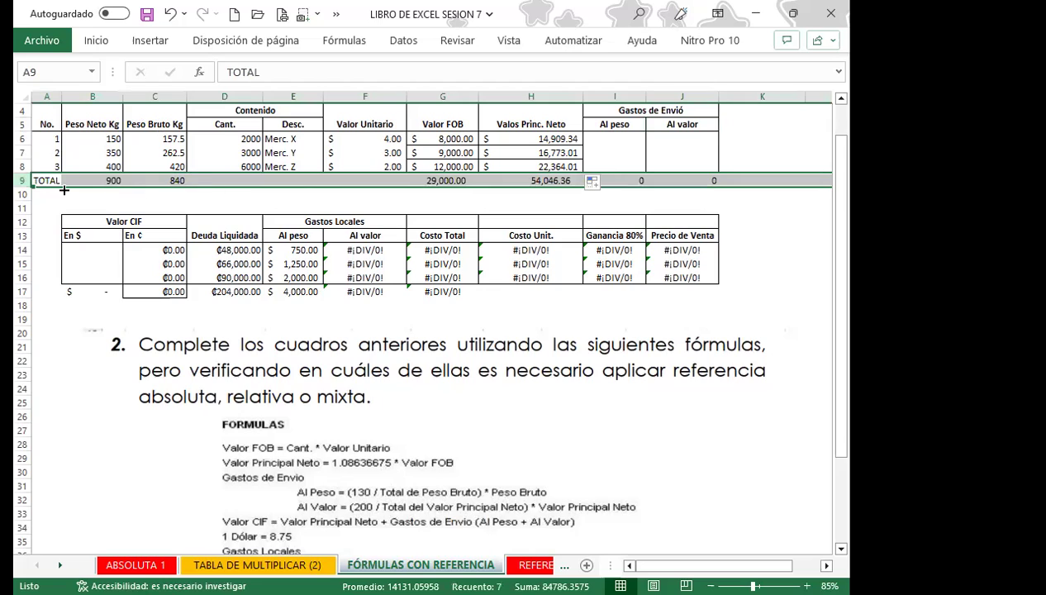
pyautogui.click(145, 176)
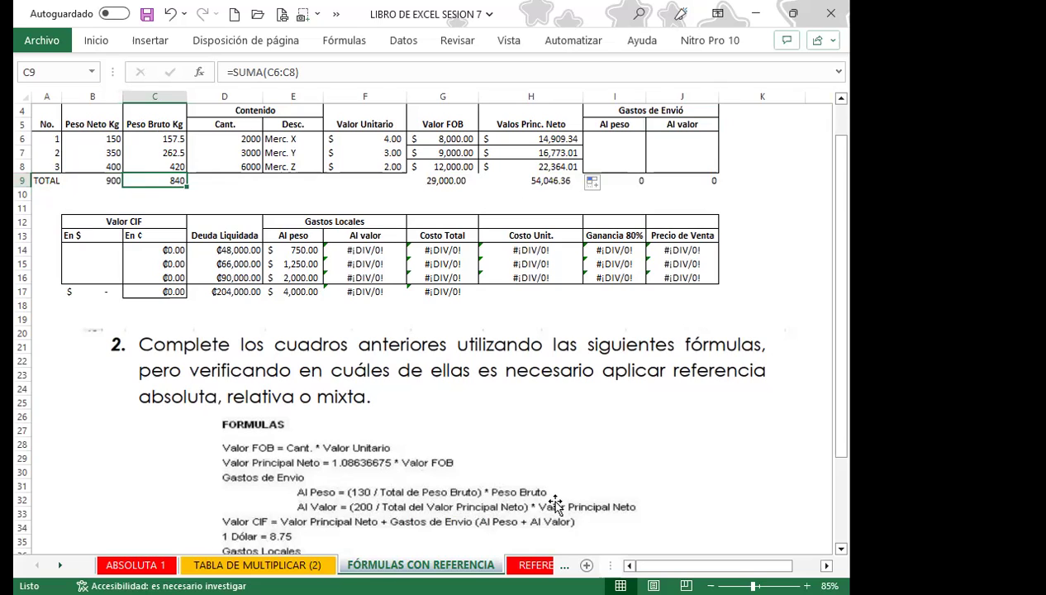
pyautogui.click(143, 139)
pyautogui.click(145, 153)
pyautogui.click(151, 166)
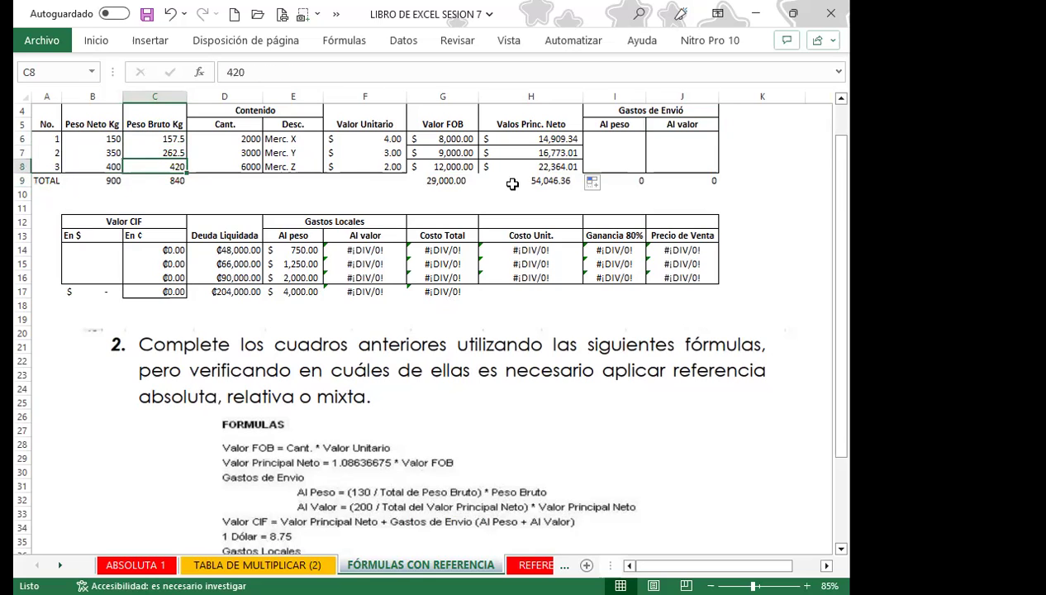
# - Calculate the Al peso shipping cost in I6 with the relative formula =(130/C9)*C6
pyautogui.click(596, 142)
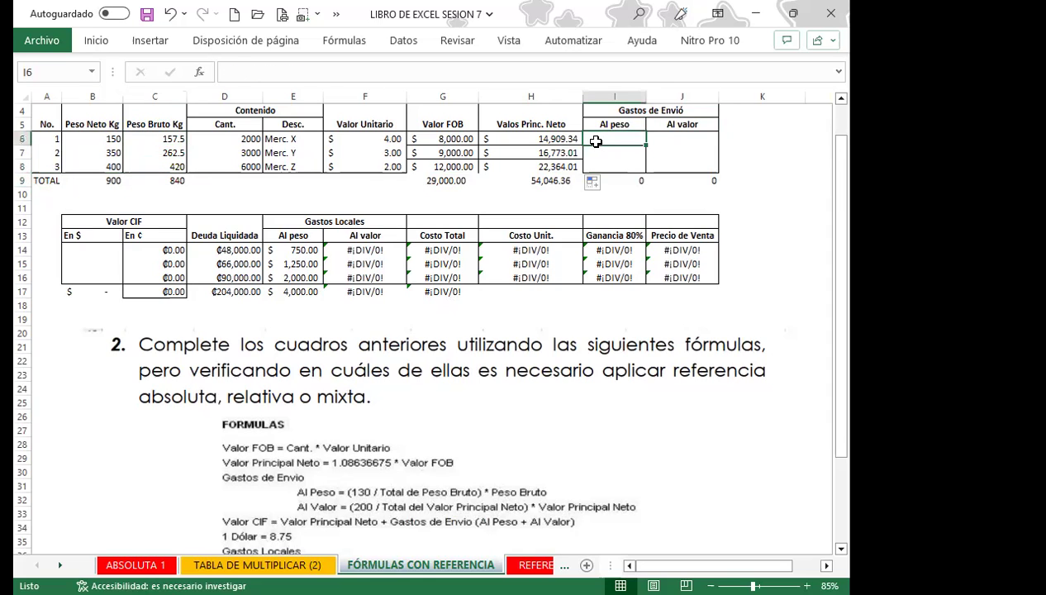
pyautogui.write('=(130/C9')
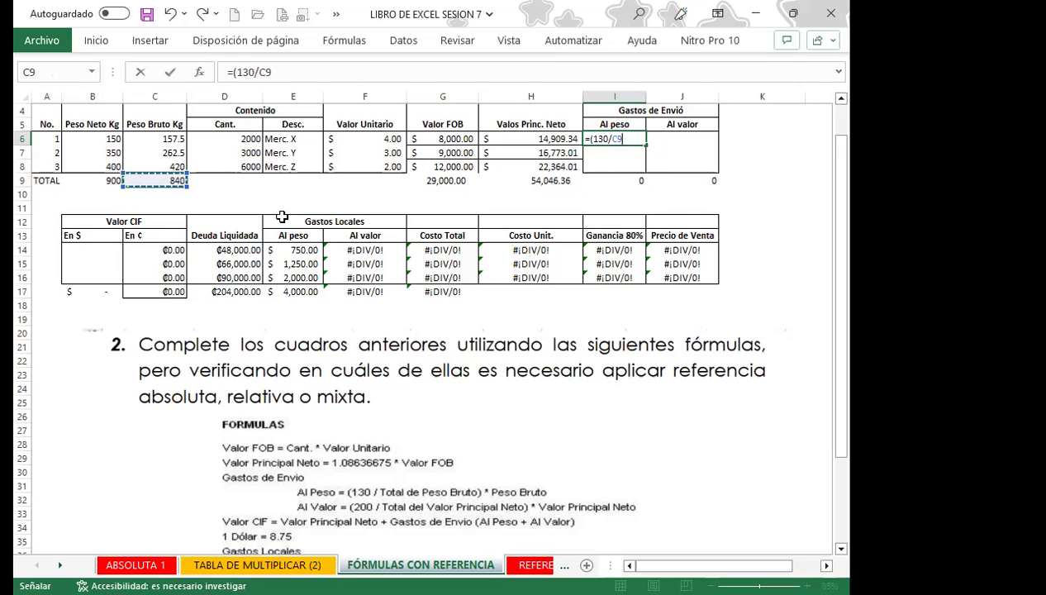
pyautogui.write(')')
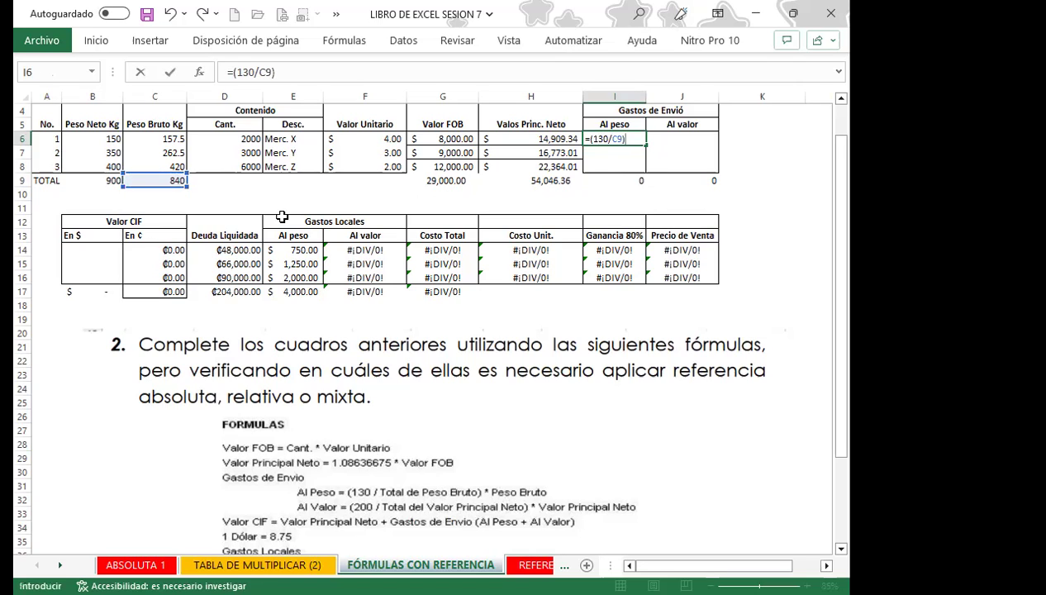
pyautogui.write('*')
pyautogui.click(145, 139)
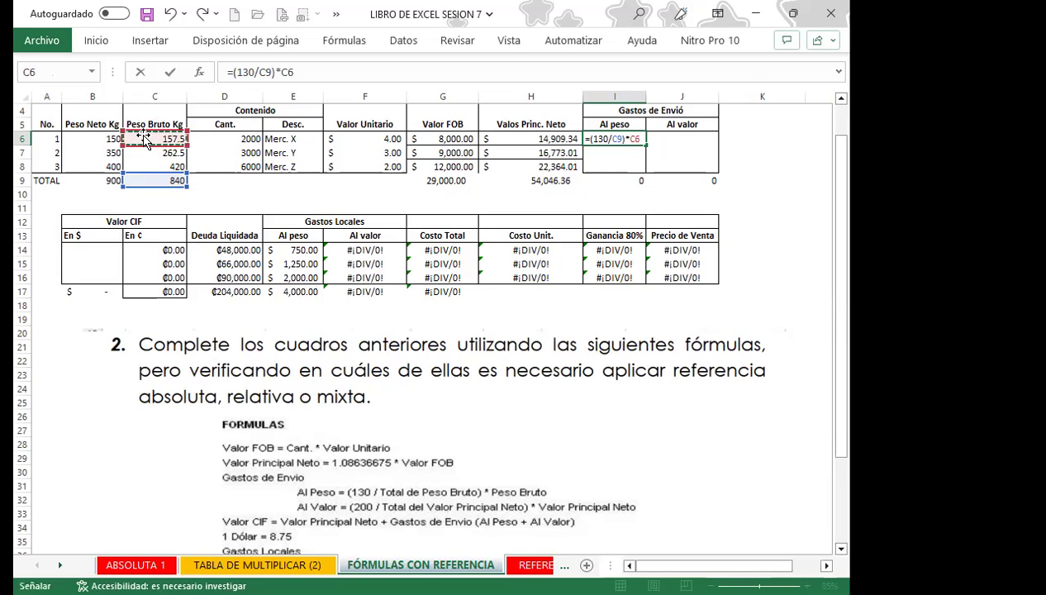
pyautogui.press('Return')
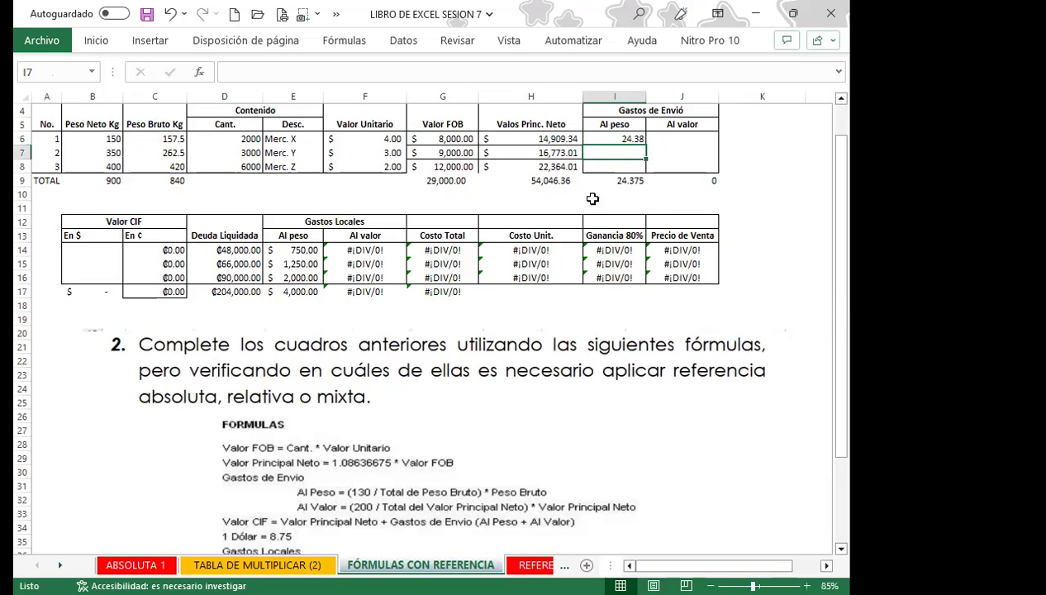
# - Try filling the relative Al peso formula from I6 down through I8, and undo the fill
pyautogui.click(612, 139)
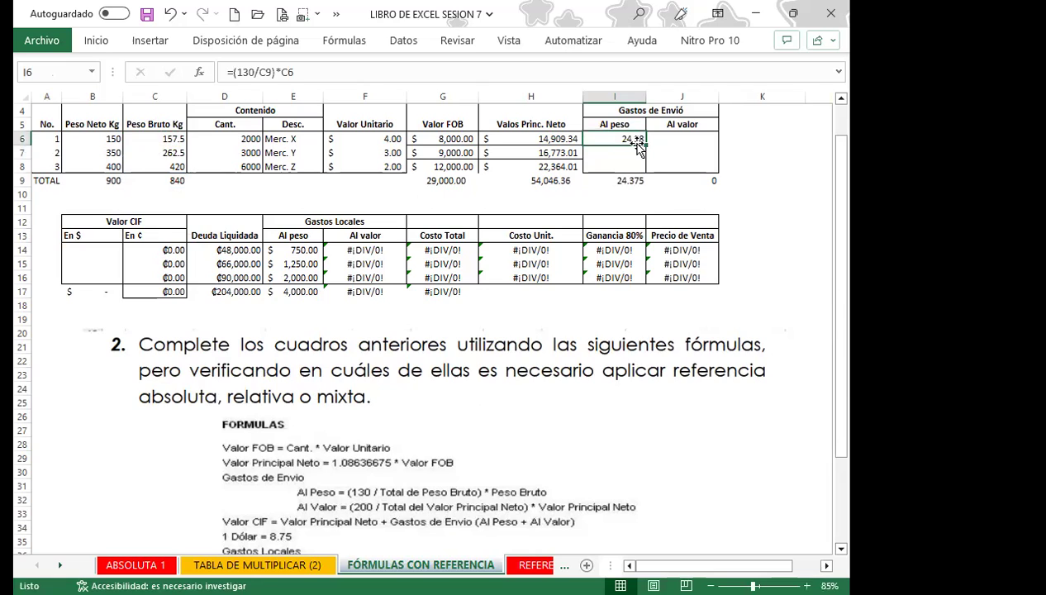
pyautogui.moveTo(646, 145); pyautogui.dragTo(645, 169)
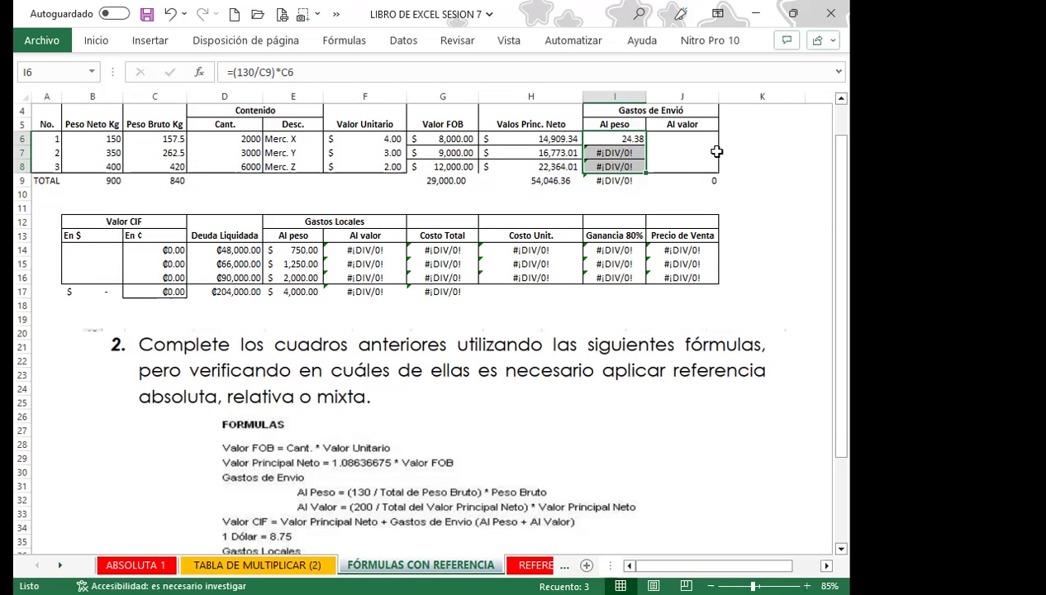
pyautogui.hotkey('ctrl', 'z')
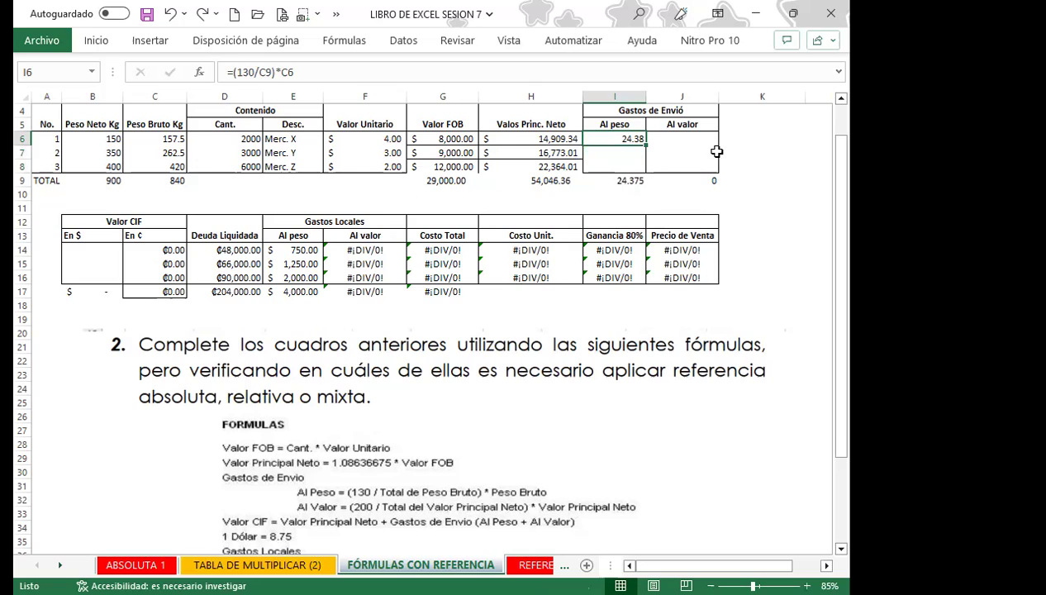
# - Change the Al peso formula in I6 to =(130/$C$9)*$C6 with absolute and mixed references, and fill it down through I8
pyautogui.doubleClick(627, 138)
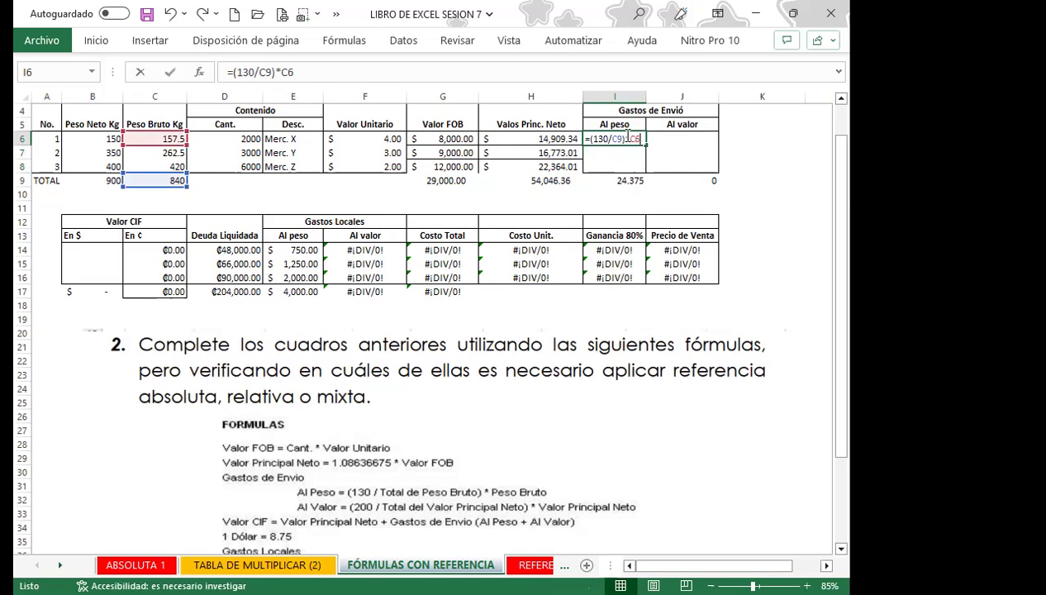
pyautogui.press('Left')
pyautogui.press('Left')
pyautogui.press('Left')
pyautogui.press('Left')
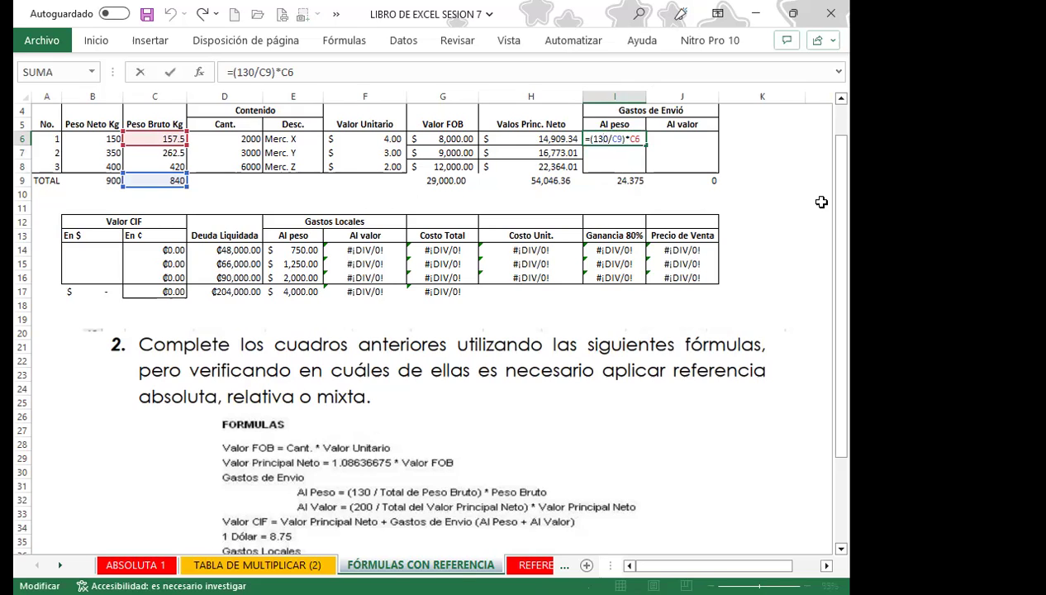
pyautogui.click(613, 138)
pyautogui.press('F4')
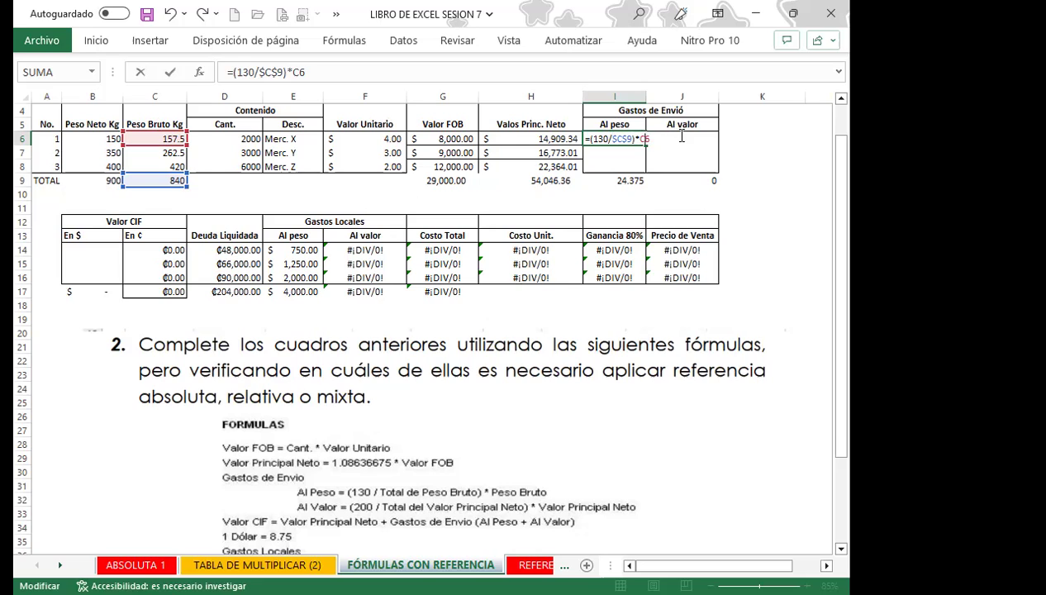
pyautogui.press('F4')
pyautogui.press('F4')
pyautogui.press('F4')
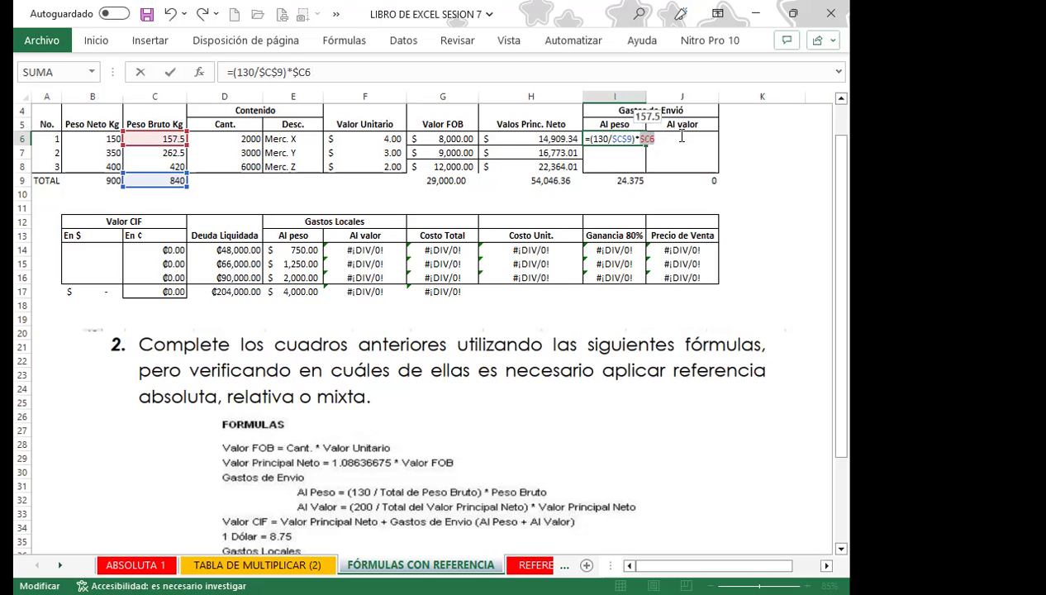
pyautogui.press('Return')
pyautogui.click(616, 139)
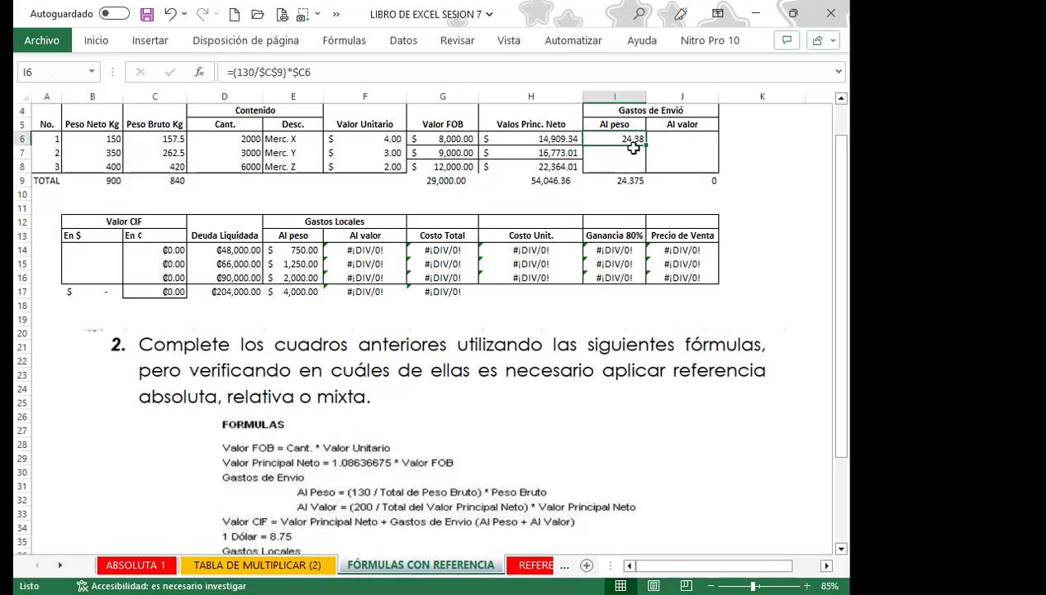
pyautogui.moveTo(645, 146); pyautogui.dragTo(646, 166)
pyautogui.click(761, 206)
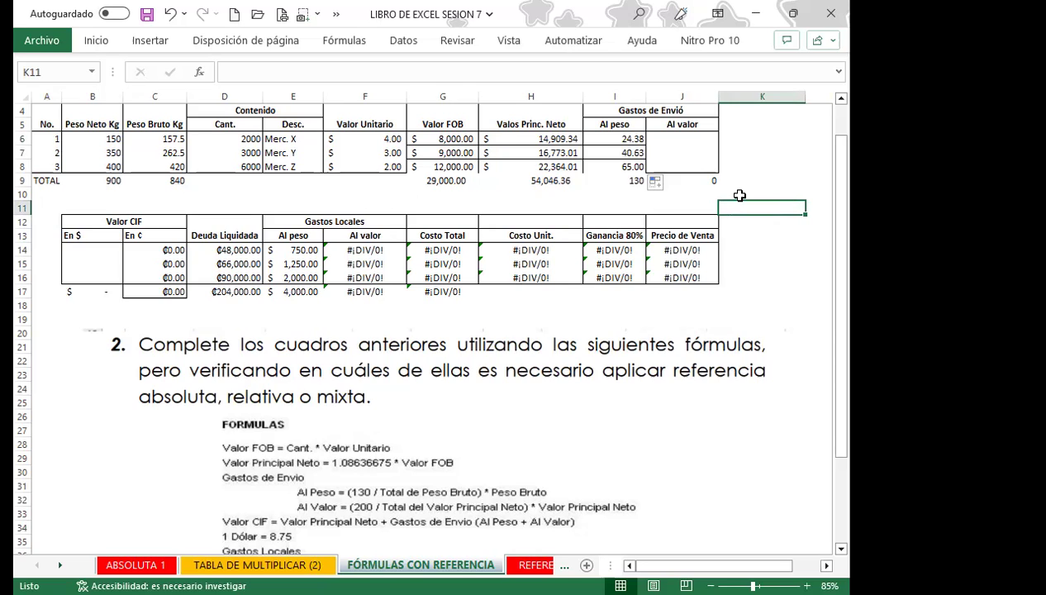
# - Make the C6 reference in I6 relative, giving =(130/$C$9)*C6, and refill the Al peso column through I8
pyautogui.click(614, 140)
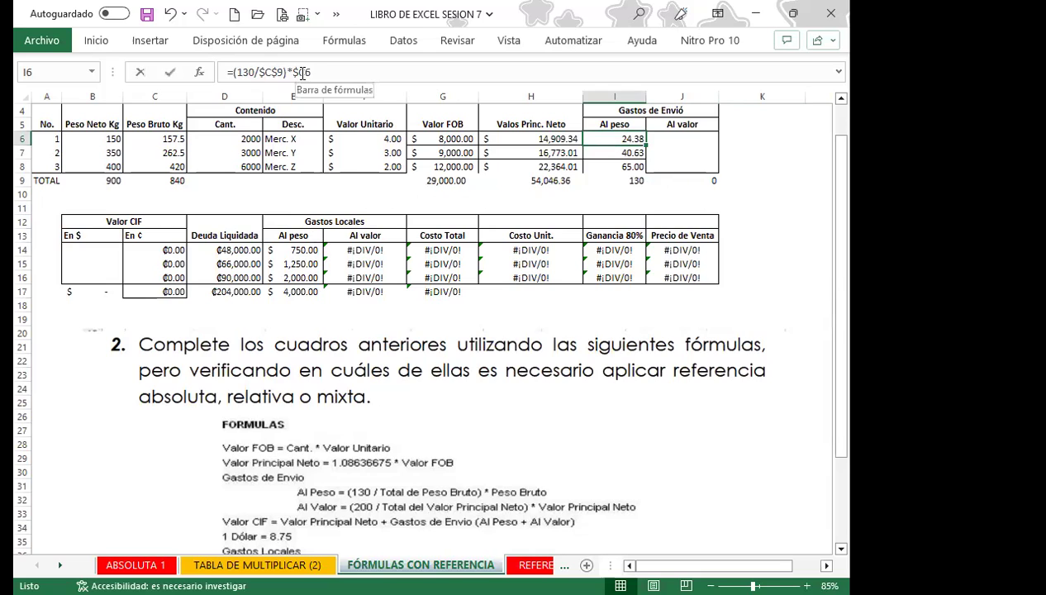
pyautogui.click(304, 73)
pyautogui.press('F4')
pyautogui.press('Return')
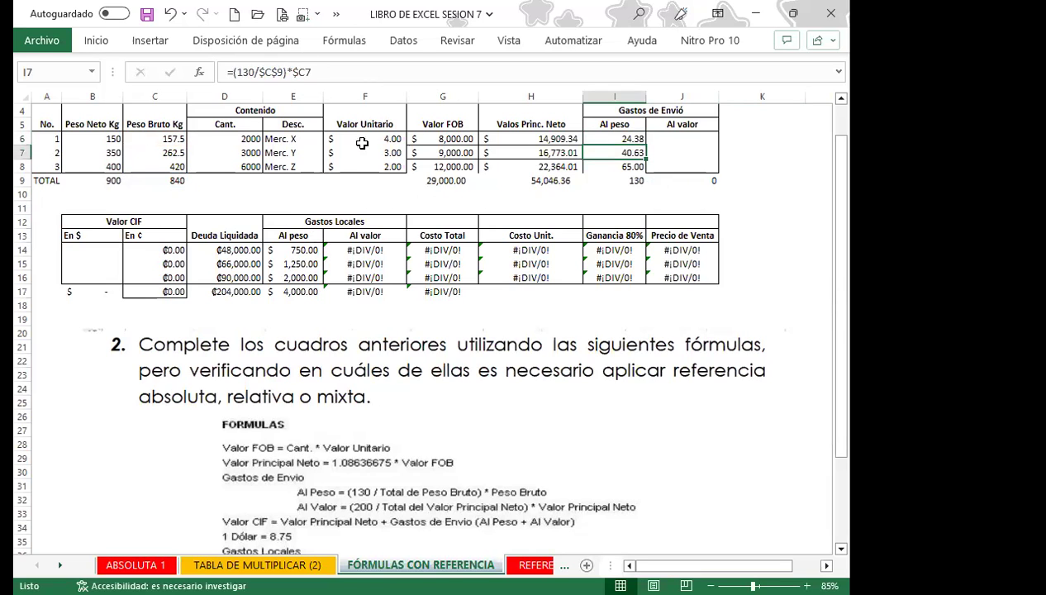
pyautogui.click(627, 139)
pyautogui.moveTo(644, 143); pyautogui.dragTo(635, 168)
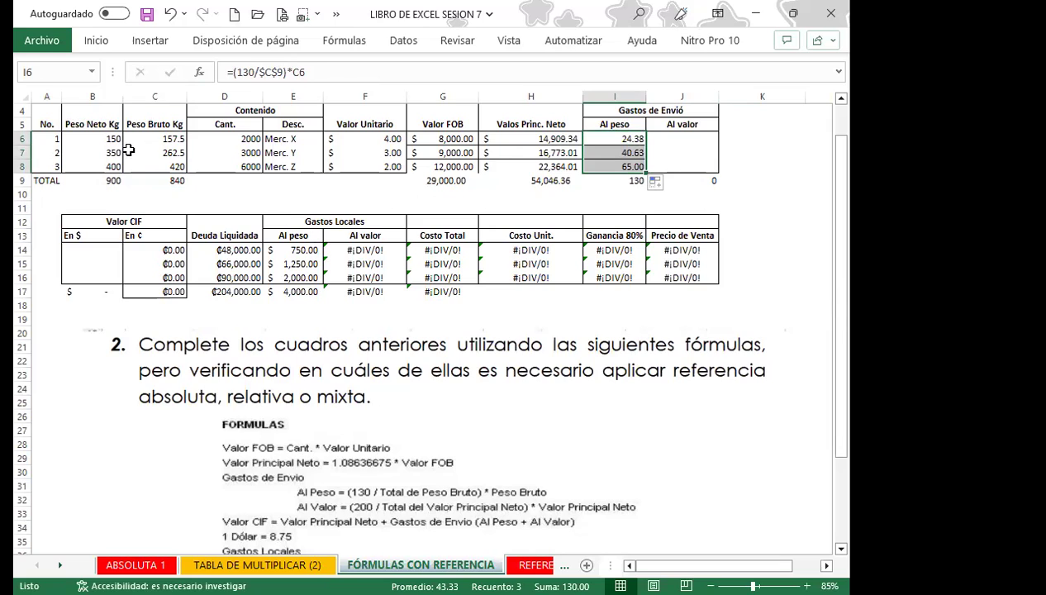
pyautogui.click(606, 145)
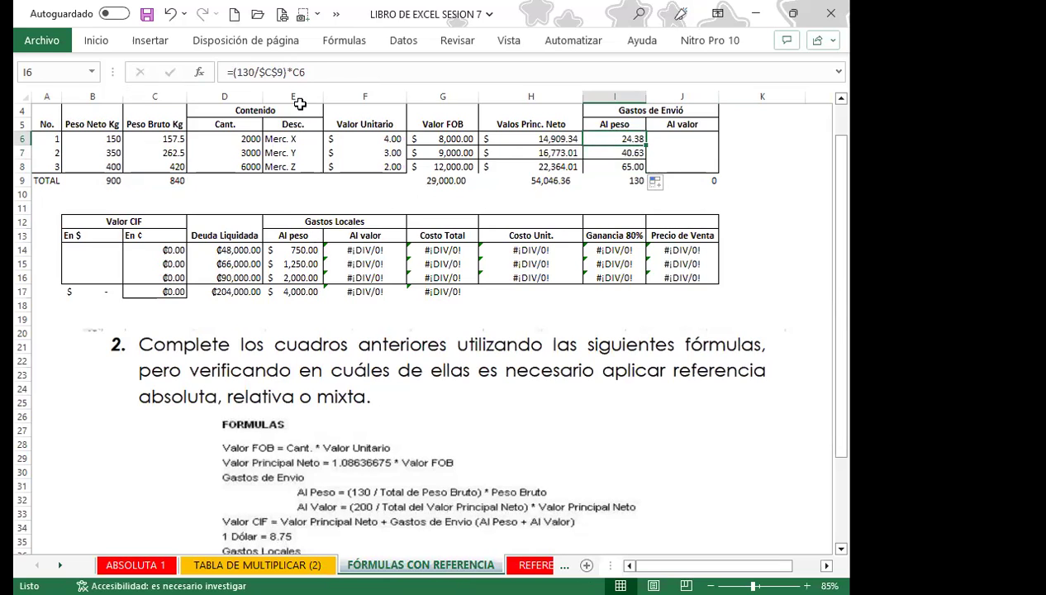
# - Change the C8 reference in the I8 Al peso formula to mixed, giving =(130/$C$9)*$C8
pyautogui.click(611, 166)
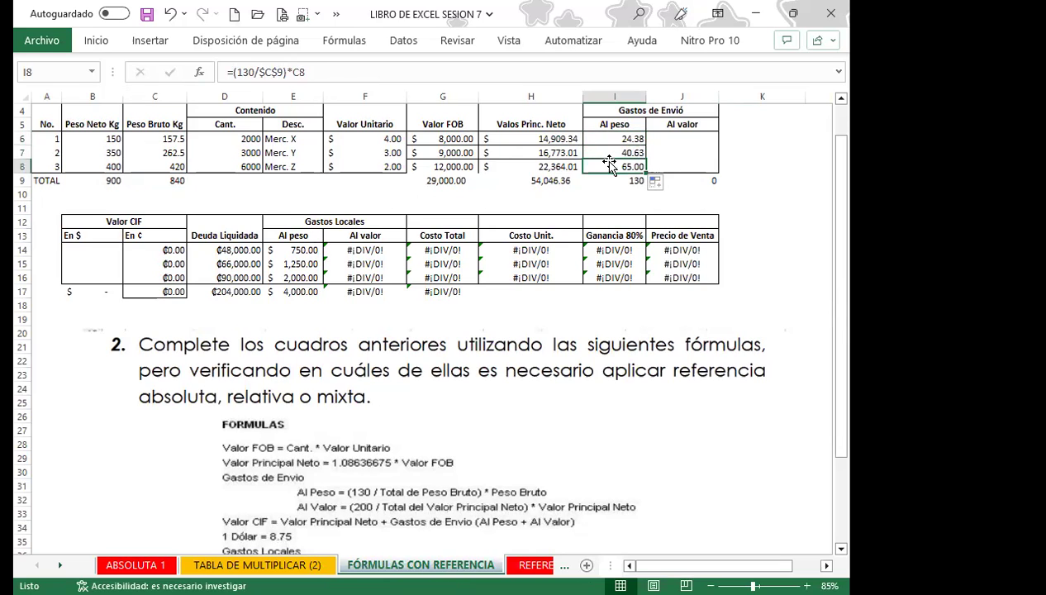
pyautogui.click(353, 69)
pyautogui.press('F4')
pyautogui.press('F4')
pyautogui.press('F4')
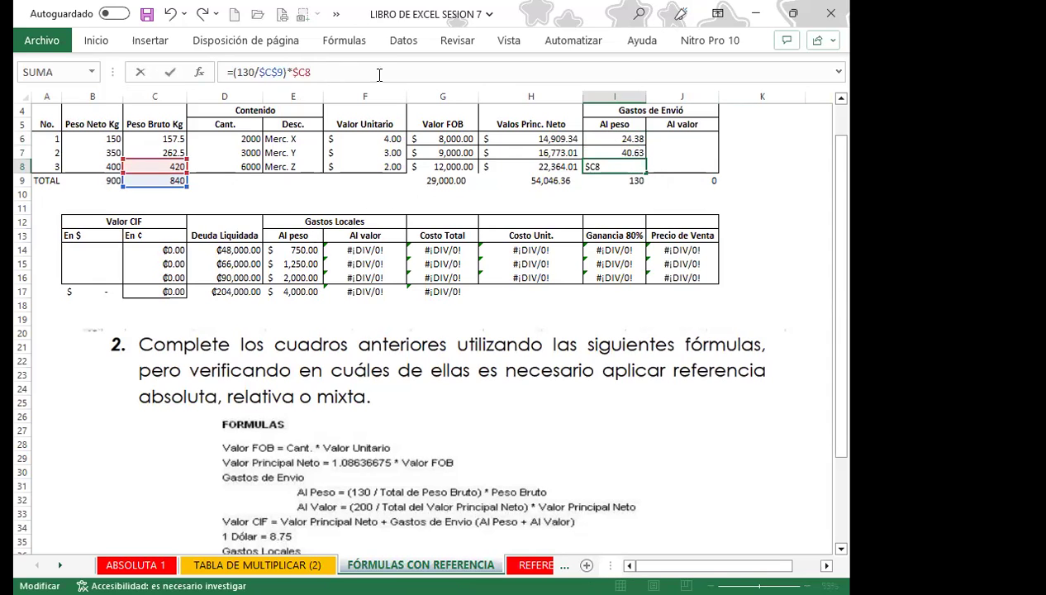
pyautogui.press('Return')
# - Make the C6 reference in I6 mixed, giving =(130/$C$9)*$C6, and fill the Al peso formula down through I8
pyautogui.click(612, 139)
pyautogui.click(302, 71)
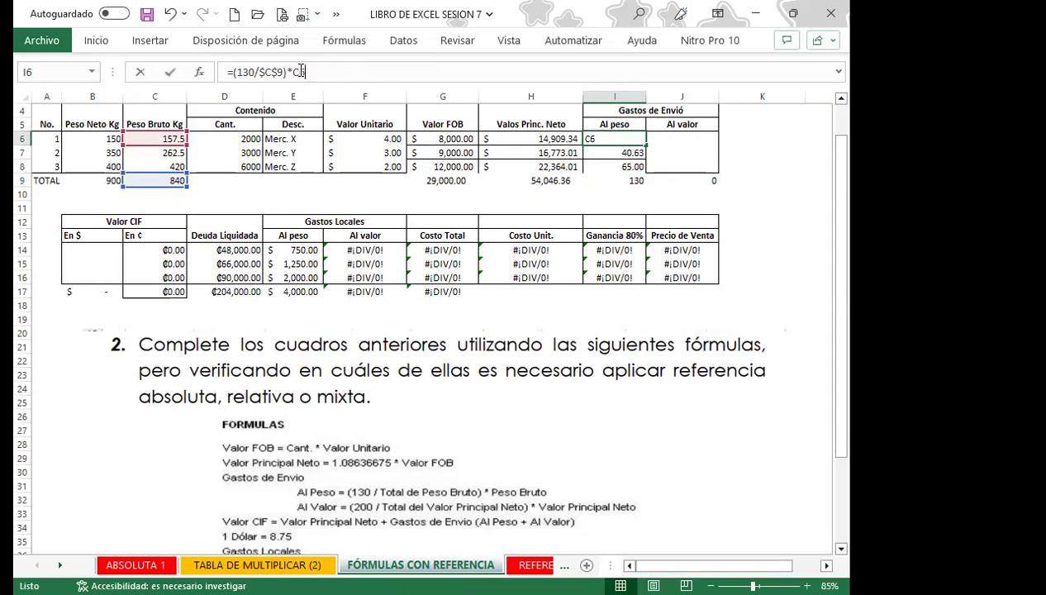
pyautogui.press('F4')
pyautogui.press('F4')
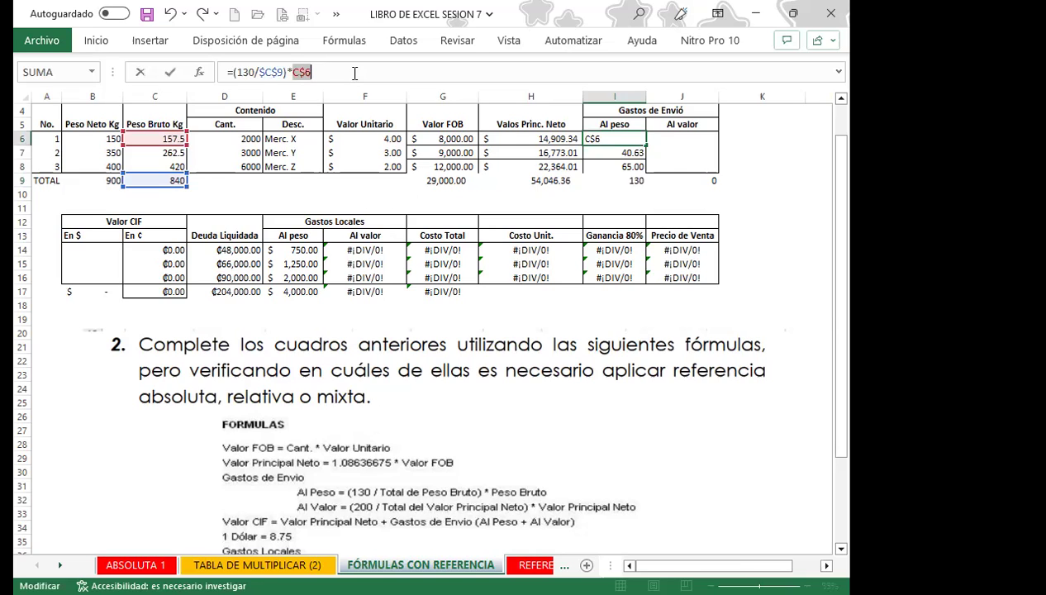
pyautogui.press('F4')
pyautogui.press('Return')
pyautogui.click(620, 139)
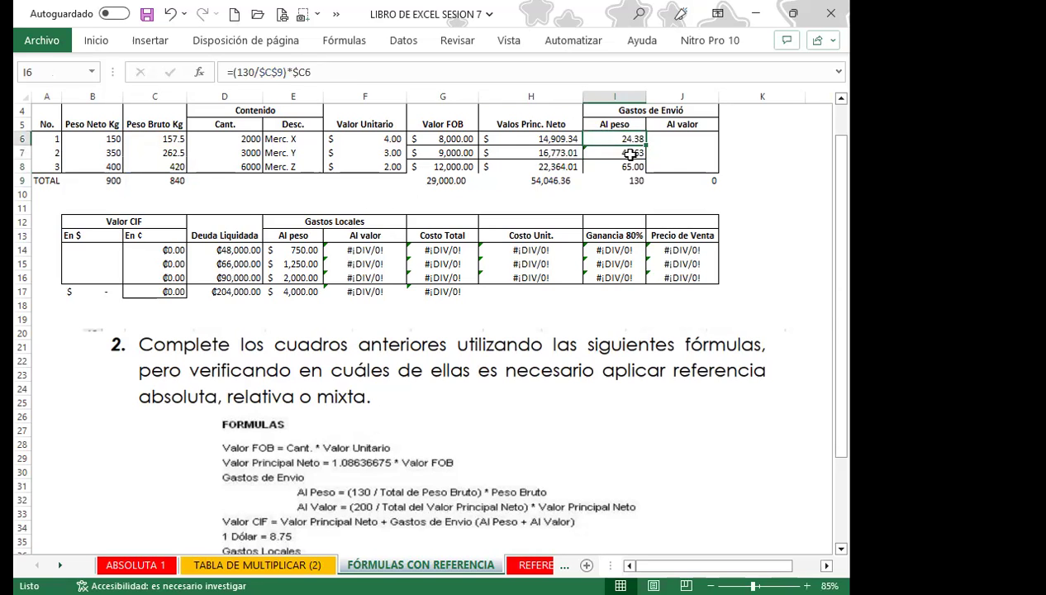
pyautogui.moveTo(648, 146); pyautogui.dragTo(645, 173)
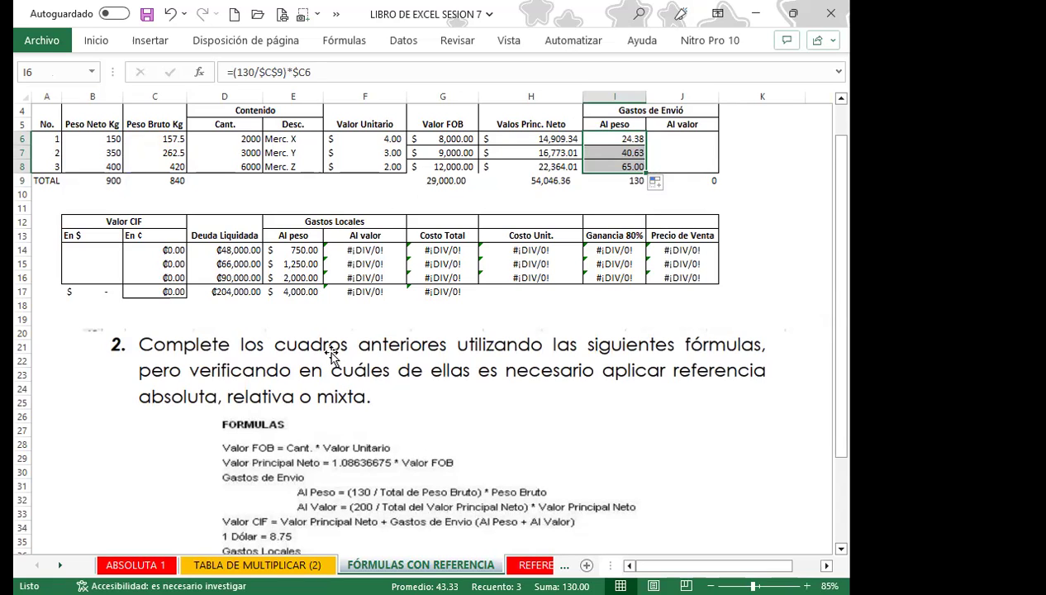
# - Examine which cells the Al valor and Valor CIF formulas need, including Valos Princ. Neto, its total and the Gastos de Envió cells
pyautogui.click(665, 135)
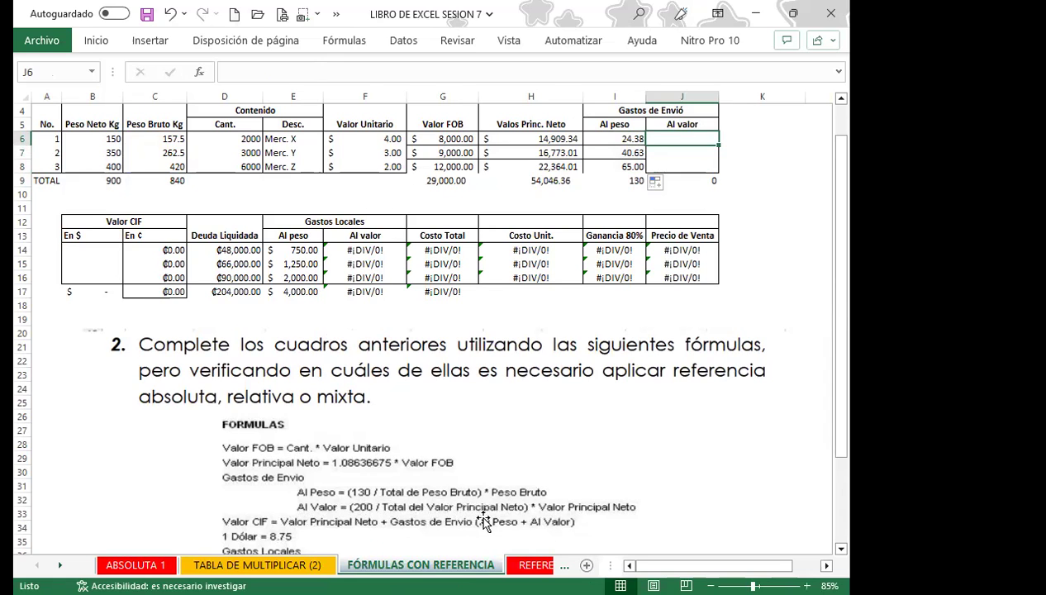
pyautogui.click(519, 140)
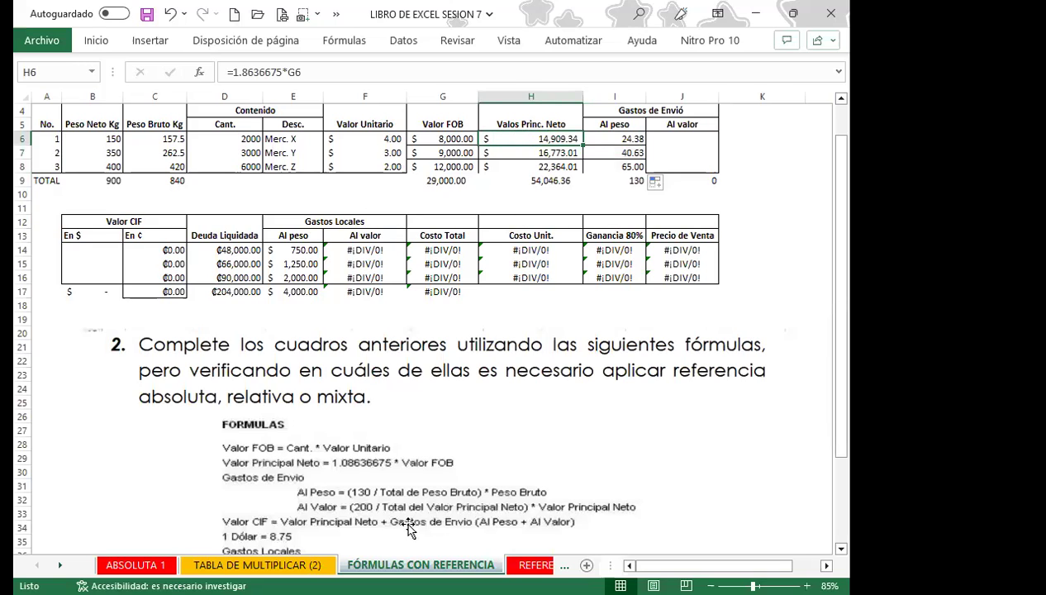
pyautogui.click(514, 178)
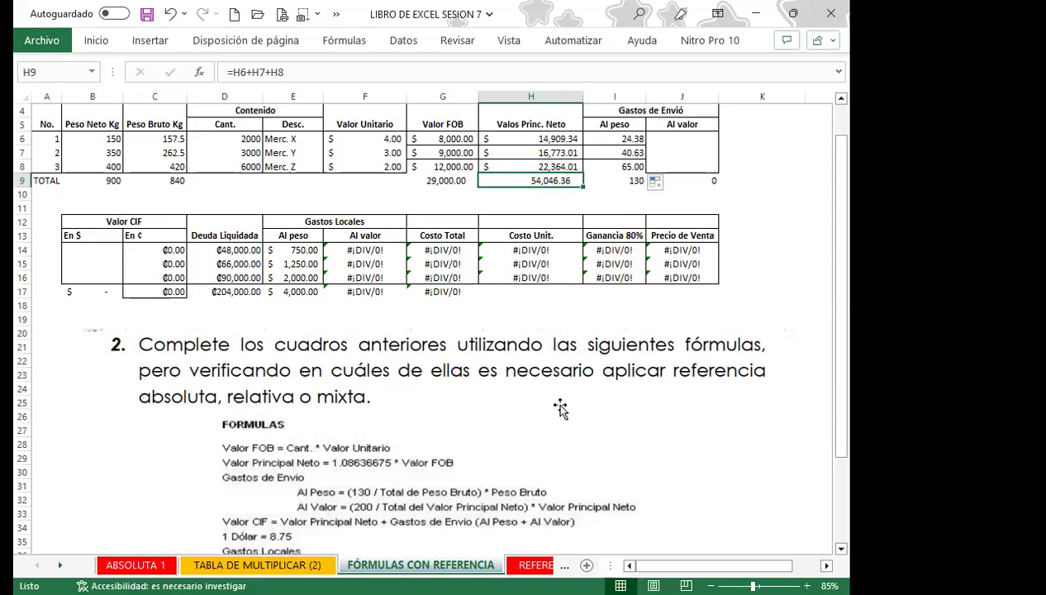
pyautogui.click(518, 139)
pyautogui.click(517, 139)
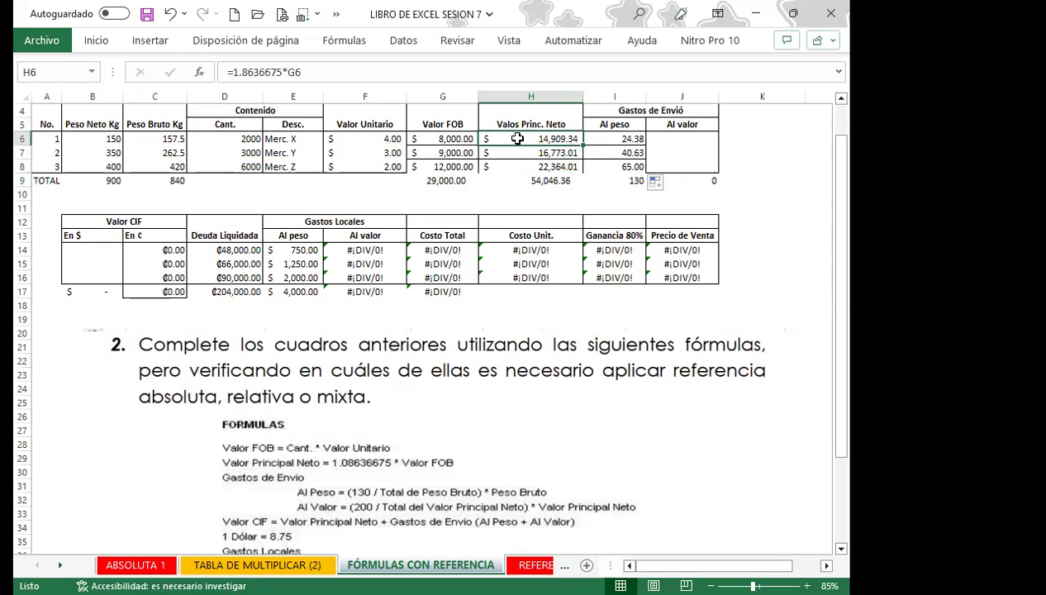
pyautogui.click(520, 153)
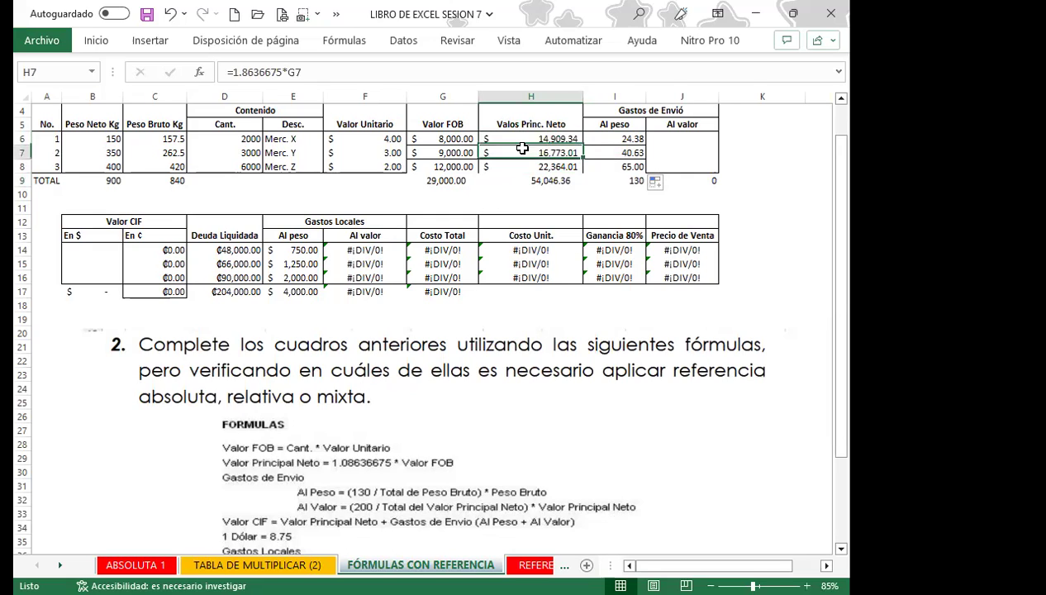
pyautogui.click(520, 163)
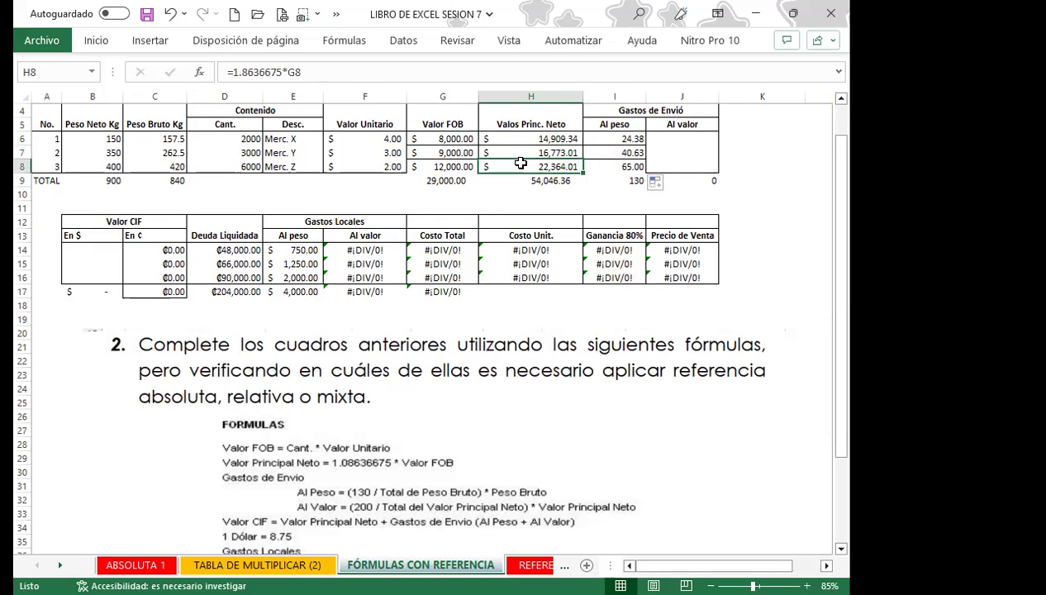
pyautogui.click(690, 136)
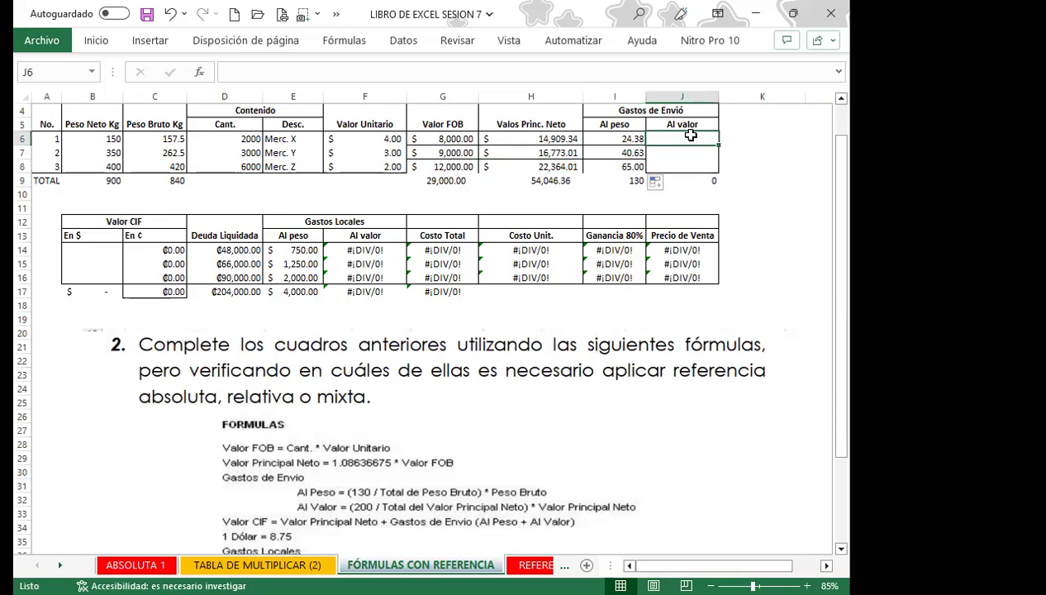
pyautogui.click(98, 247)
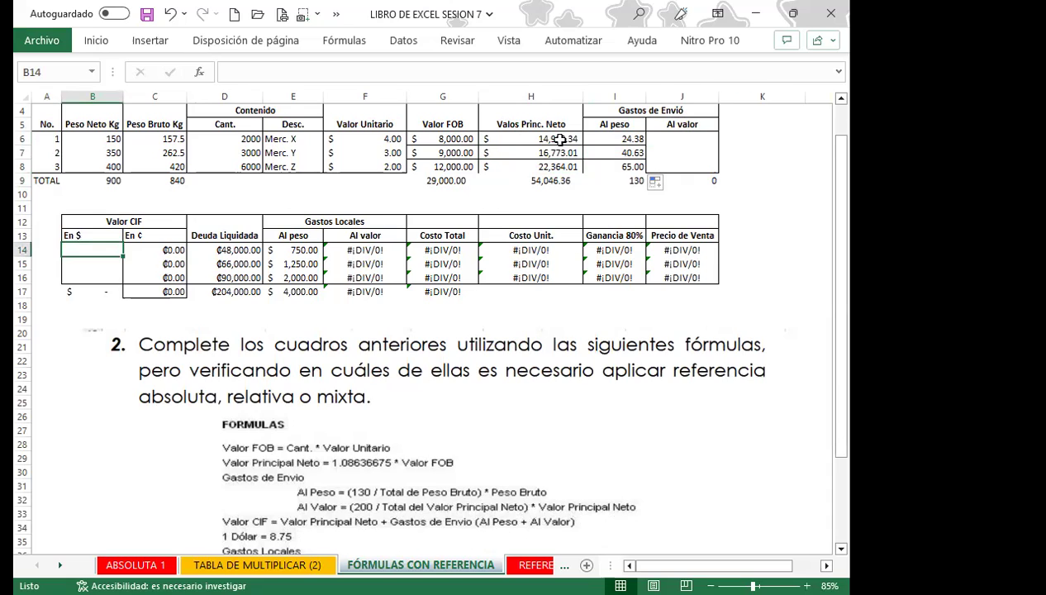
pyautogui.moveTo(516, 139); pyautogui.dragTo(698, 139)
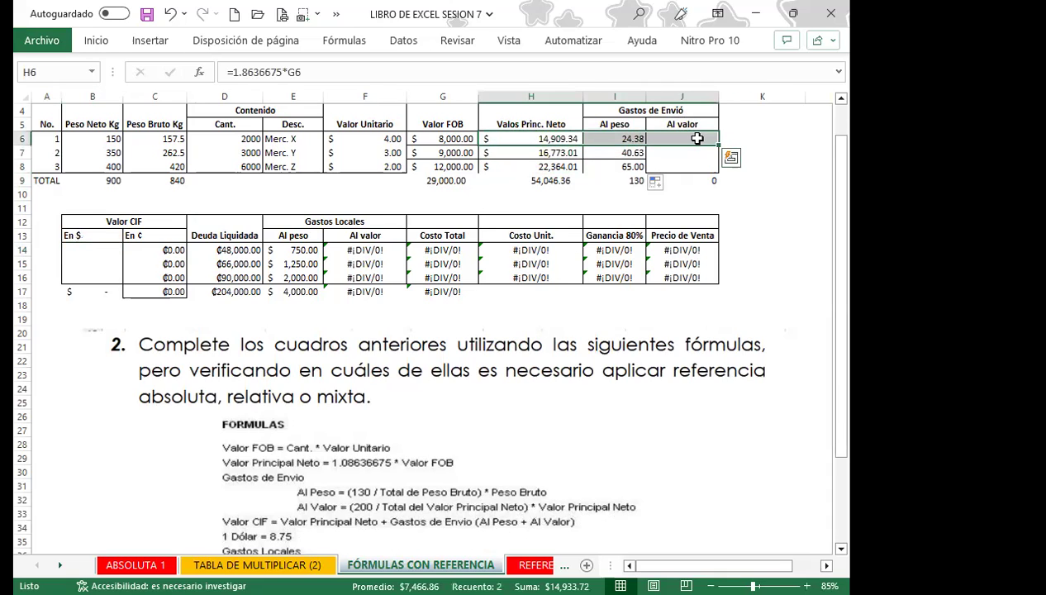
pyautogui.click(93, 250)
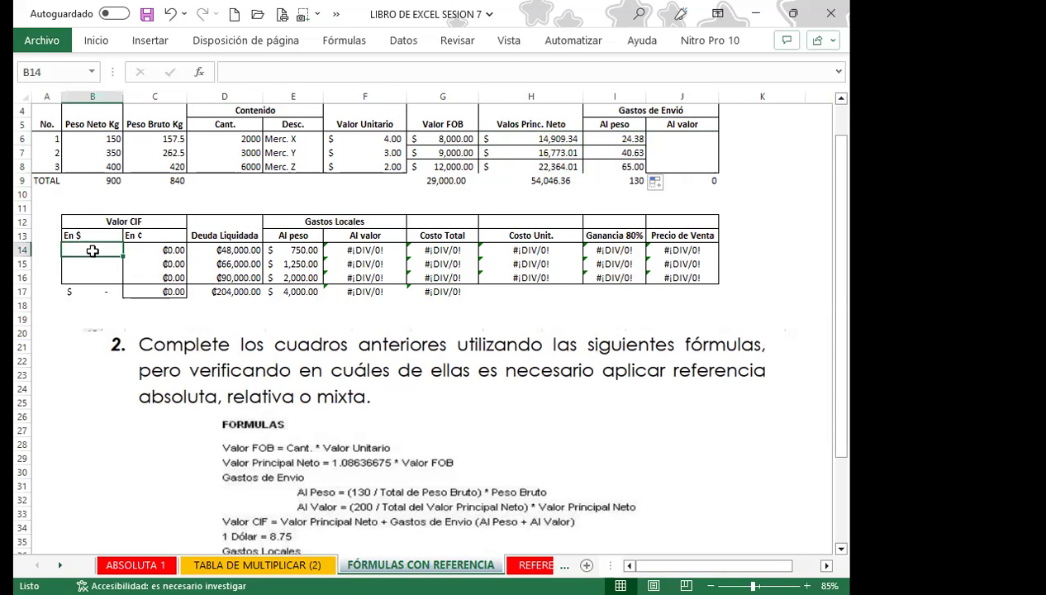
# - Clear the Valor CIF formulas in the En ¢ column, cells C14 through C16
pyautogui.click(139, 250)
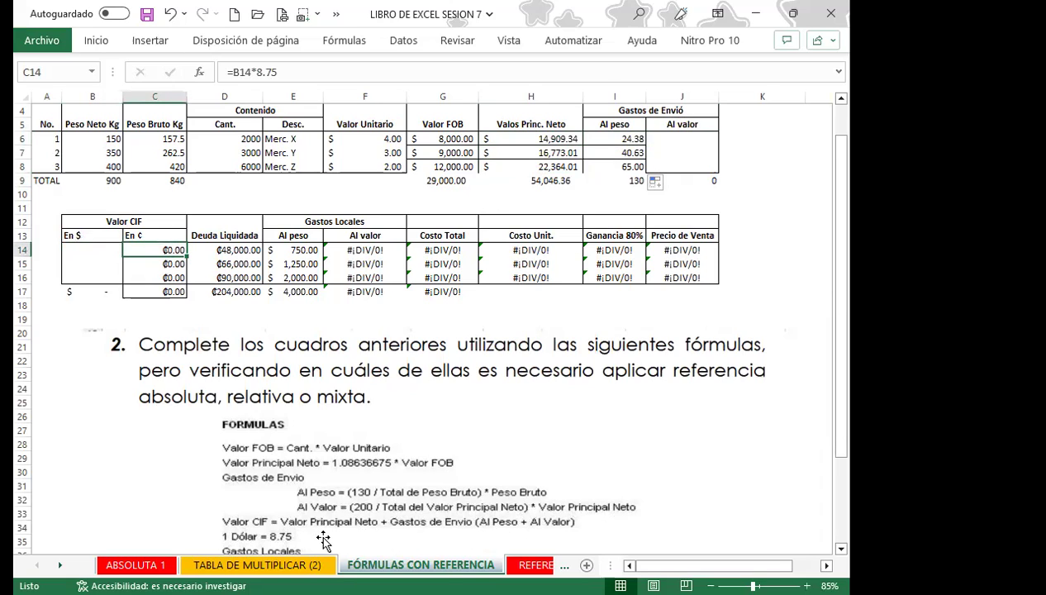
pyautogui.moveTo(149, 252); pyautogui.dragTo(152, 271)
pyautogui.press('Delete')
# - Enter the relative formula =B14*8.75 in C14 and fill it down the En ¢ column through C16
pyautogui.click(166, 250)
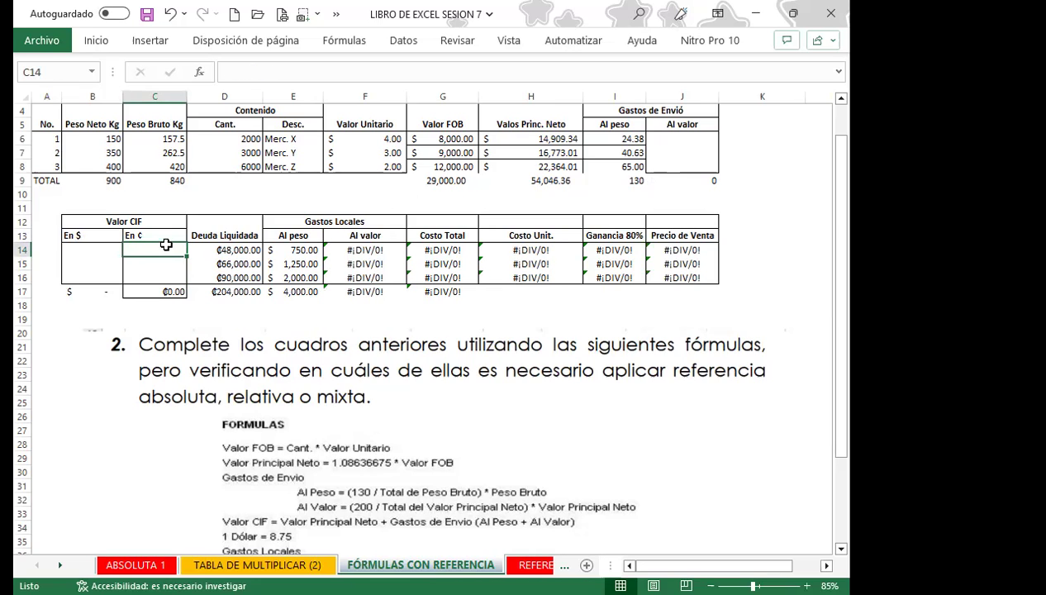
pyautogui.write('=')
pyautogui.click(83, 250)
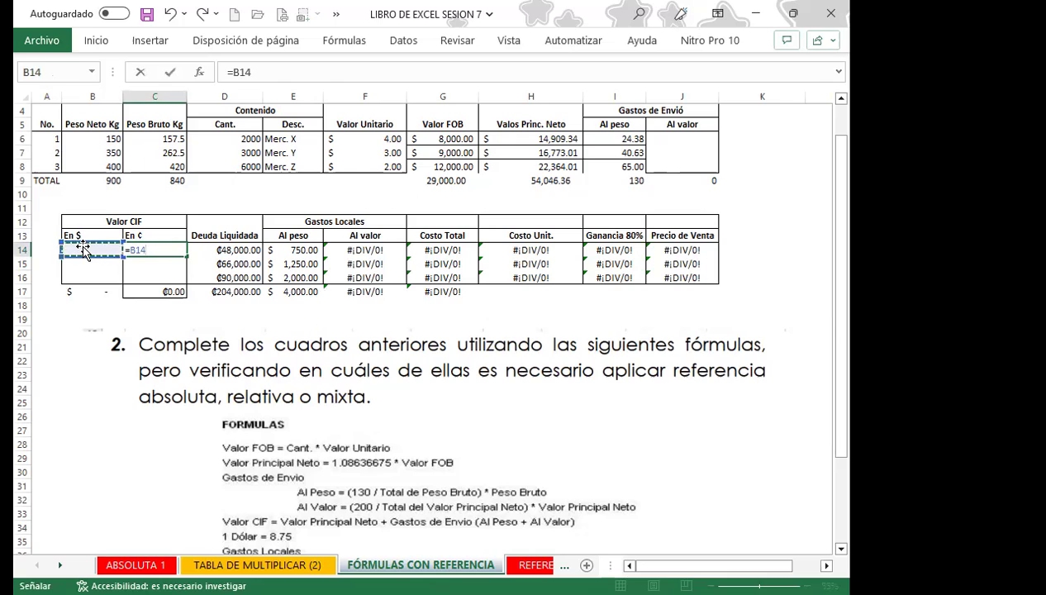
pyautogui.write('*8.75')
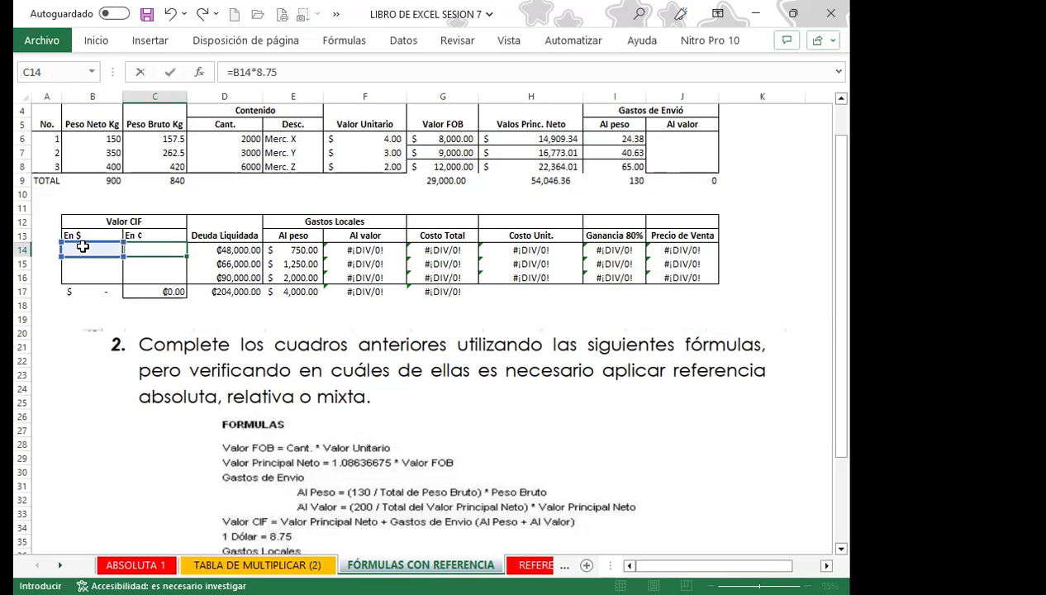
pyautogui.hotkey('ctrl', 'Return')
pyautogui.moveTo(187, 256); pyautogui.dragTo(175, 278)
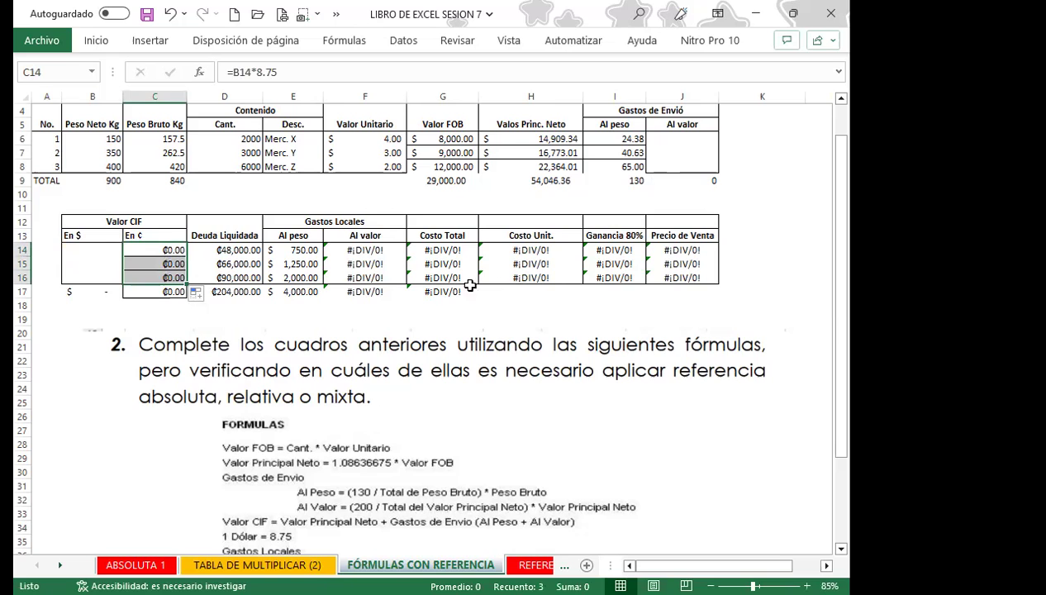
# - Check the Precio de Venta formula in J14 against the exercise's list of formulas below the tables
pyautogui.click(708, 249)
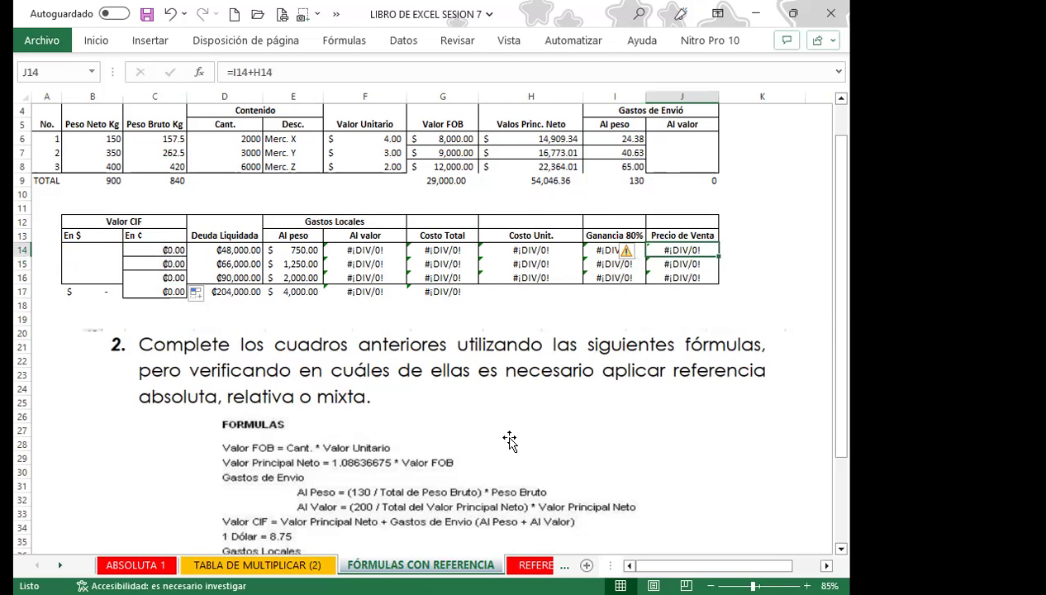
pyautogui.scroll(-3, 397, 460)
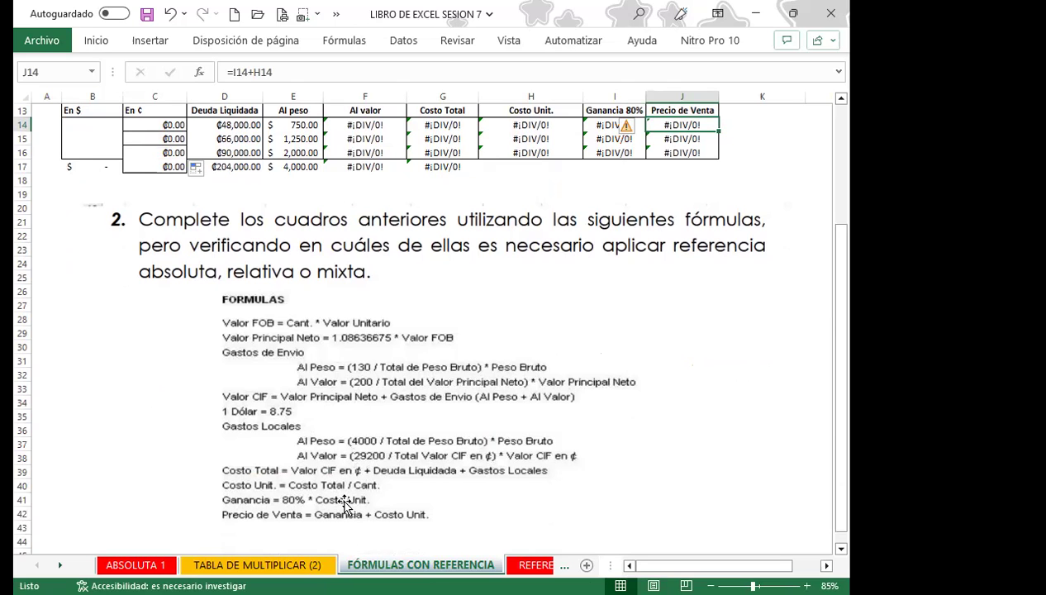
pyautogui.scroll(4, 584, 393)
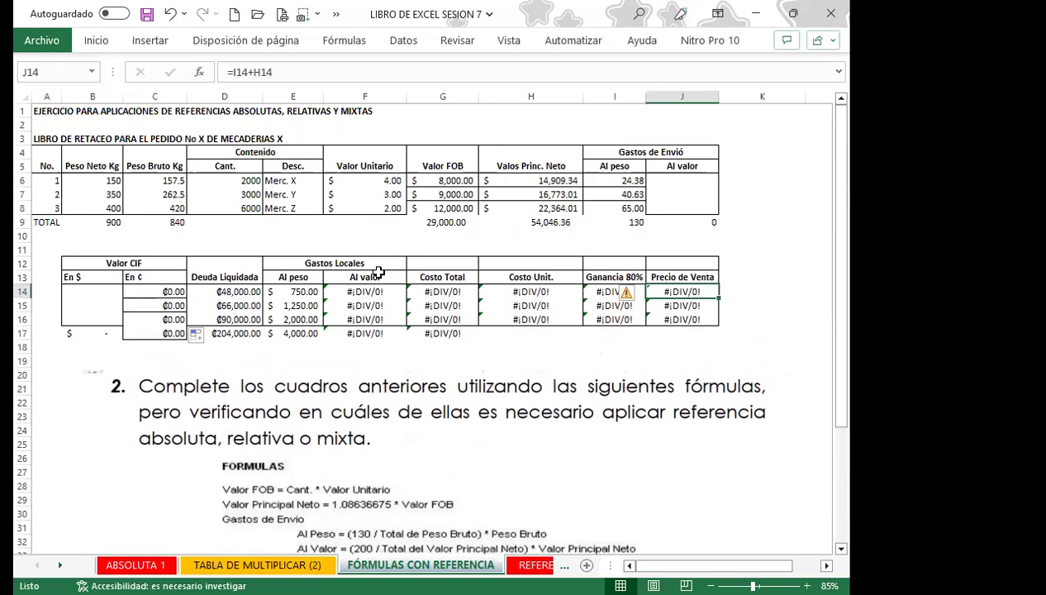
pyautogui.click(354, 233)
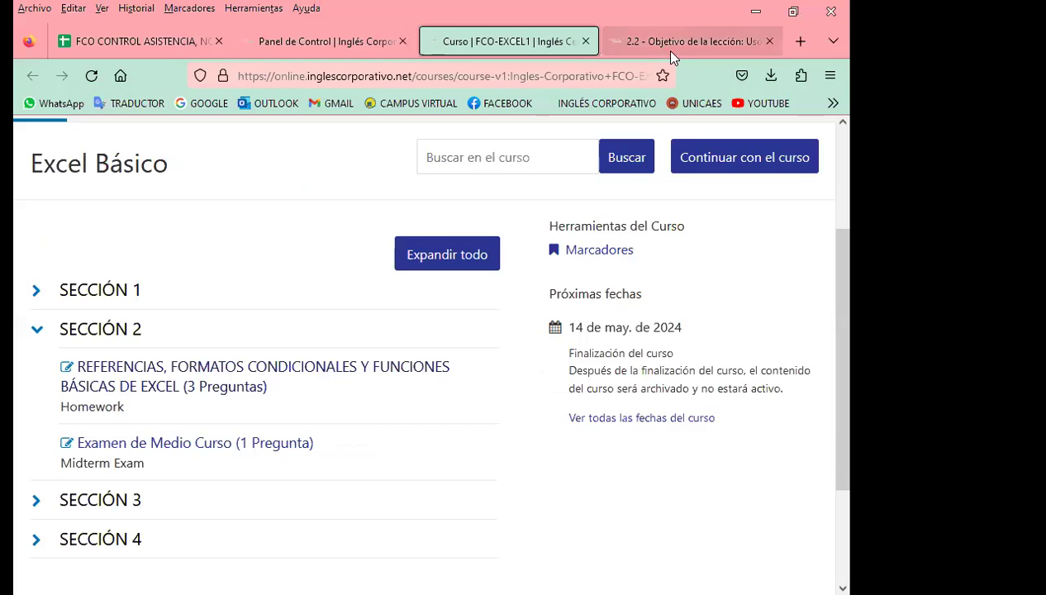
# - Switch to the Excel Básico lesson in Firefox and open the class #7 discussion forum, Uso de referencias en Excel
pyautogui.click(665, 40)
pyautogui.scroll(10, 400, 321)
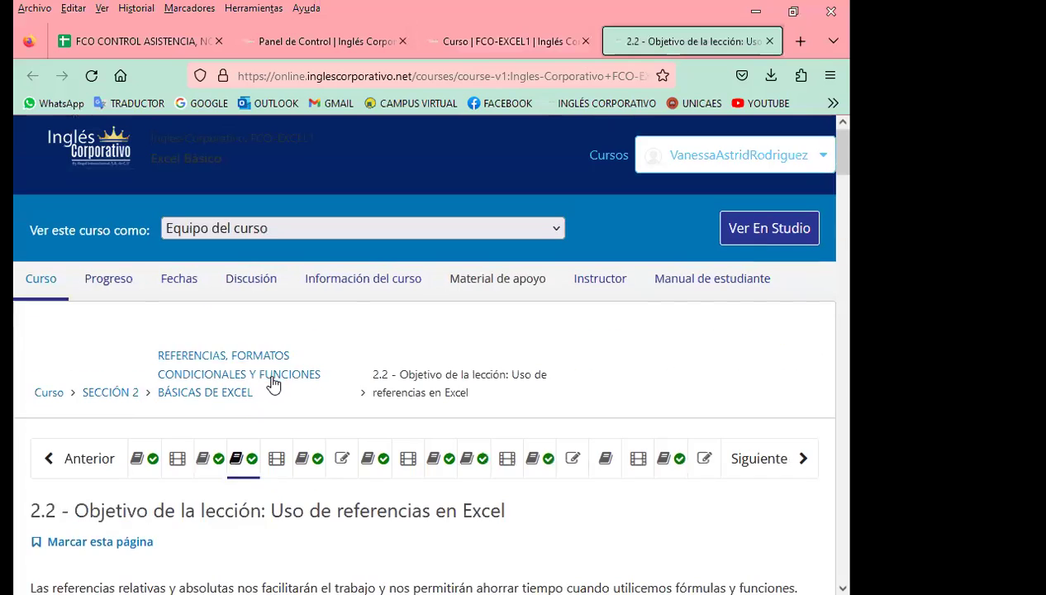
pyautogui.click(302, 459)
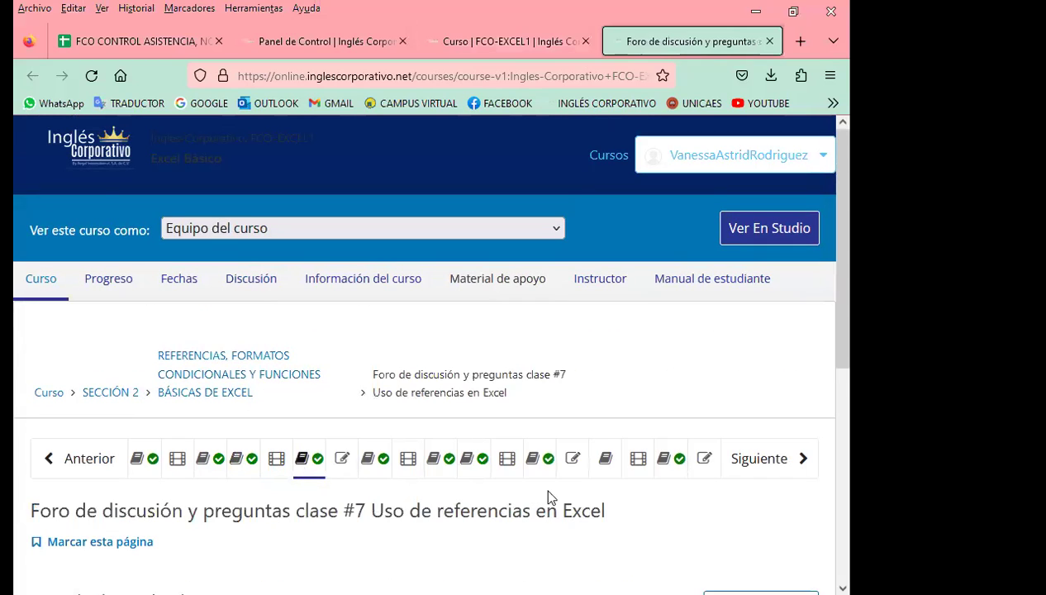
pyautogui.scroll(-2, 726, 492)
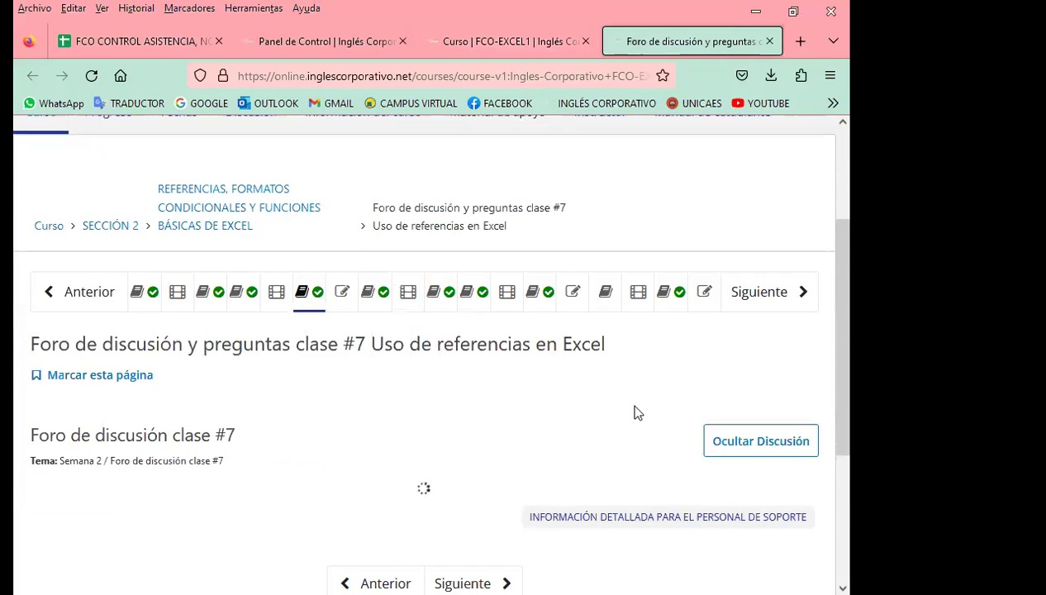
pyautogui.scroll(-2, 635, 407)
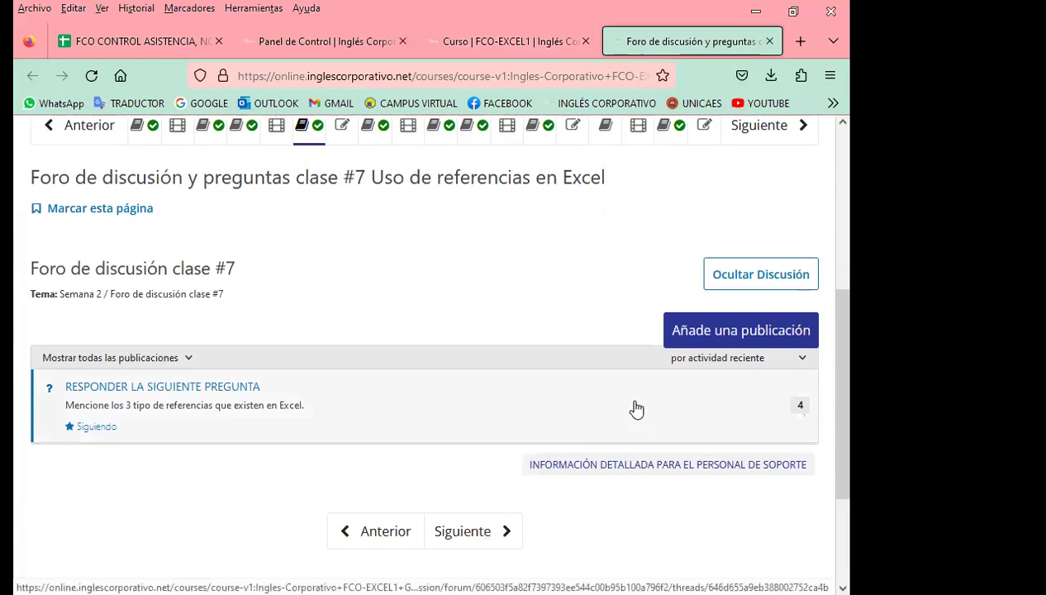
# - Open the RESPONDER LA SIGUIENTE PREGUNTA forum post and read through its responses
pyautogui.click(210, 389)
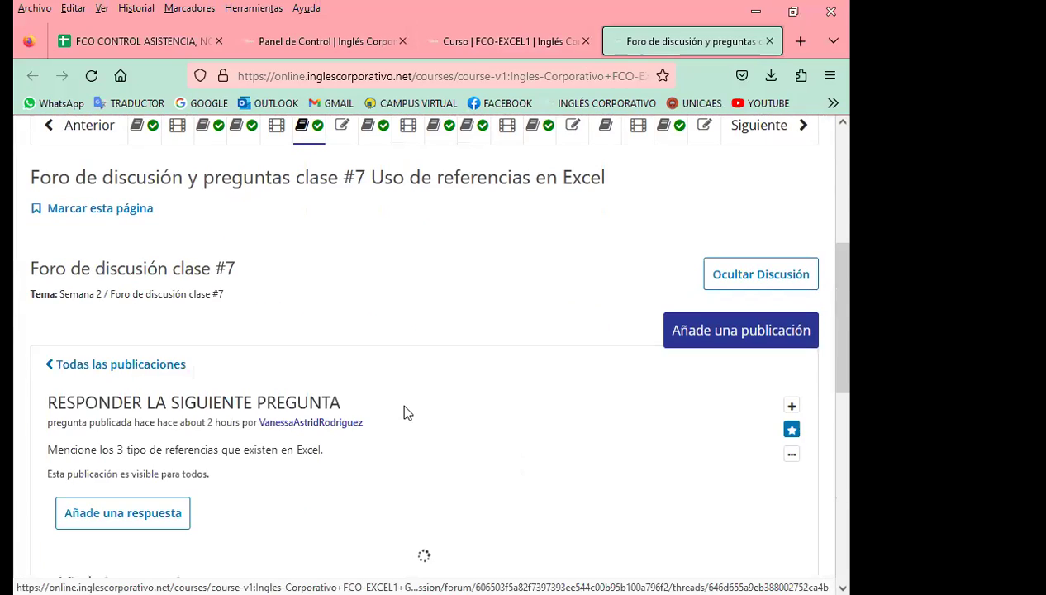
pyautogui.scroll(-2, 451, 442)
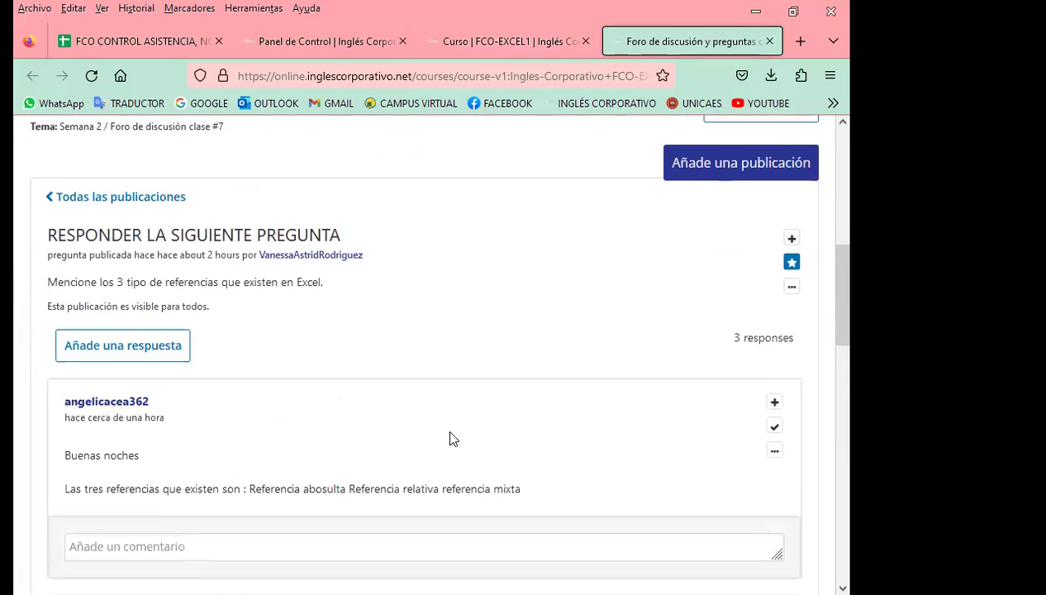
pyautogui.scroll(-2, 451, 439)
pyautogui.scroll(1, 586, 408)
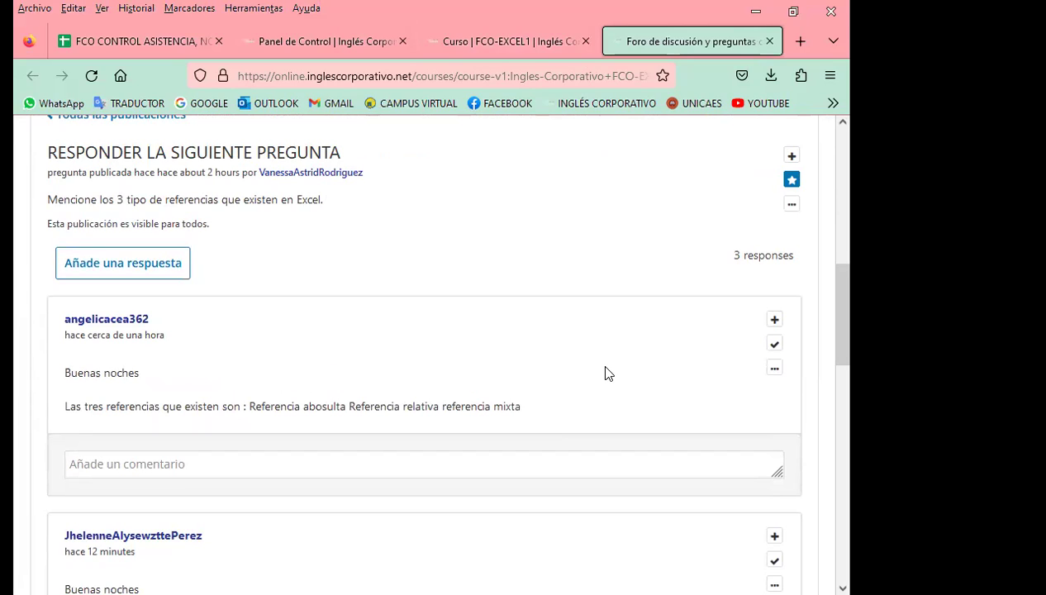
# - Hide the browser's bookmarks toolbar and return to the start of the forum post
pyautogui.rightClick(463, 5)
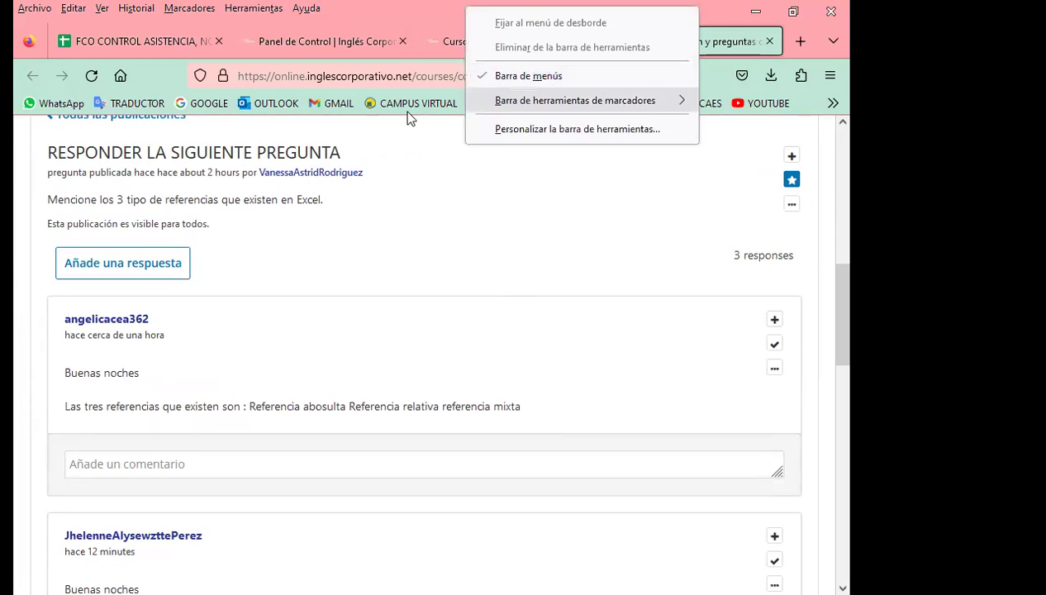
pyautogui.moveTo(626, 100)
pyautogui.click(346, 154)
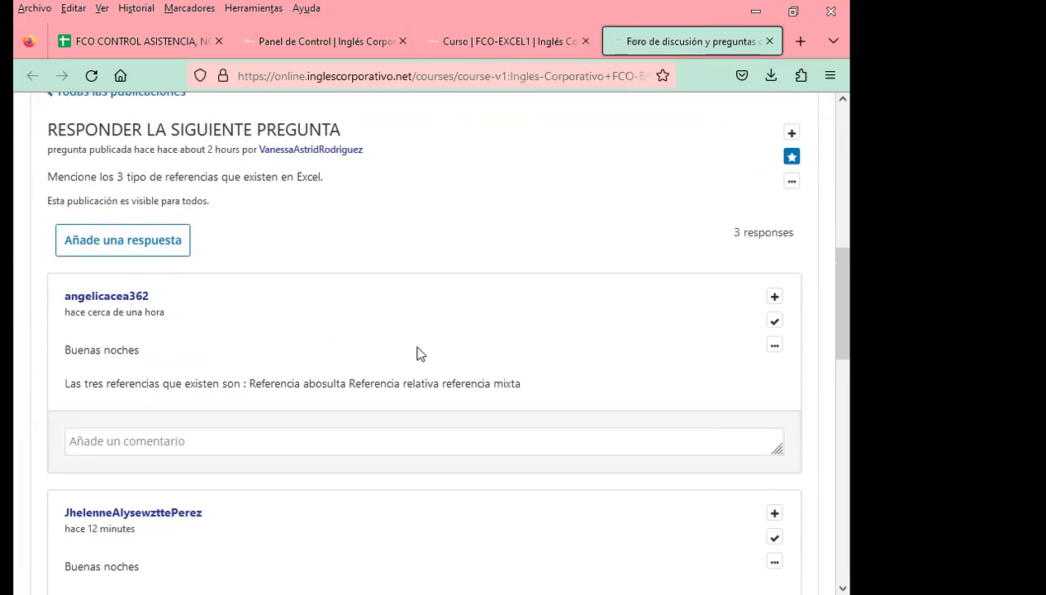
pyautogui.scroll(3, 554, 337)
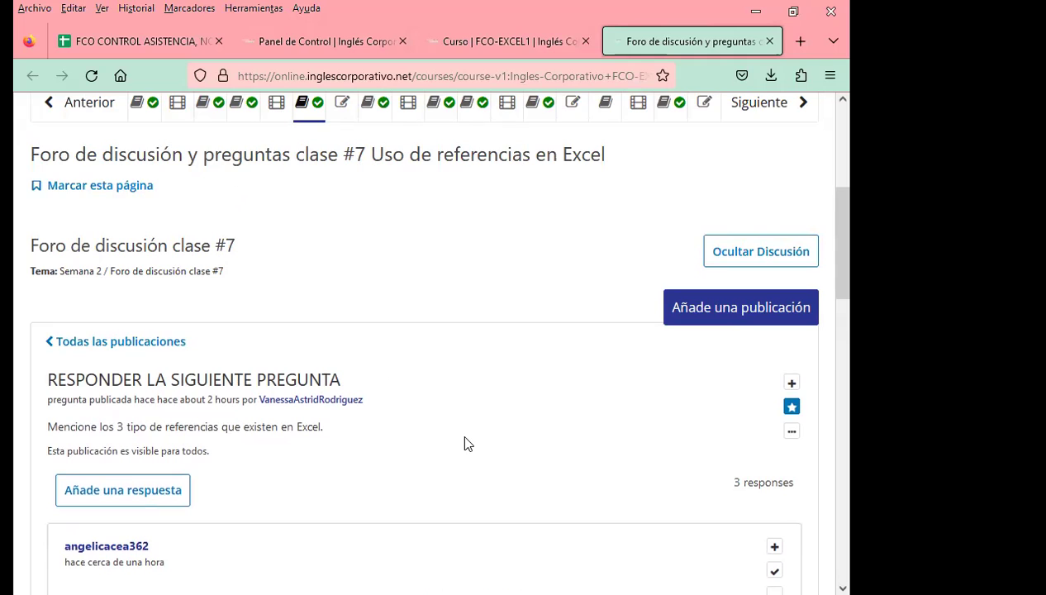
# - Post the comment "Saludos. Excelente respuesta. Atentamente." with the instructor's signature on the first response, beginning "Las tres referencias que existen son"
pyautogui.scroll(-3, 466, 442)
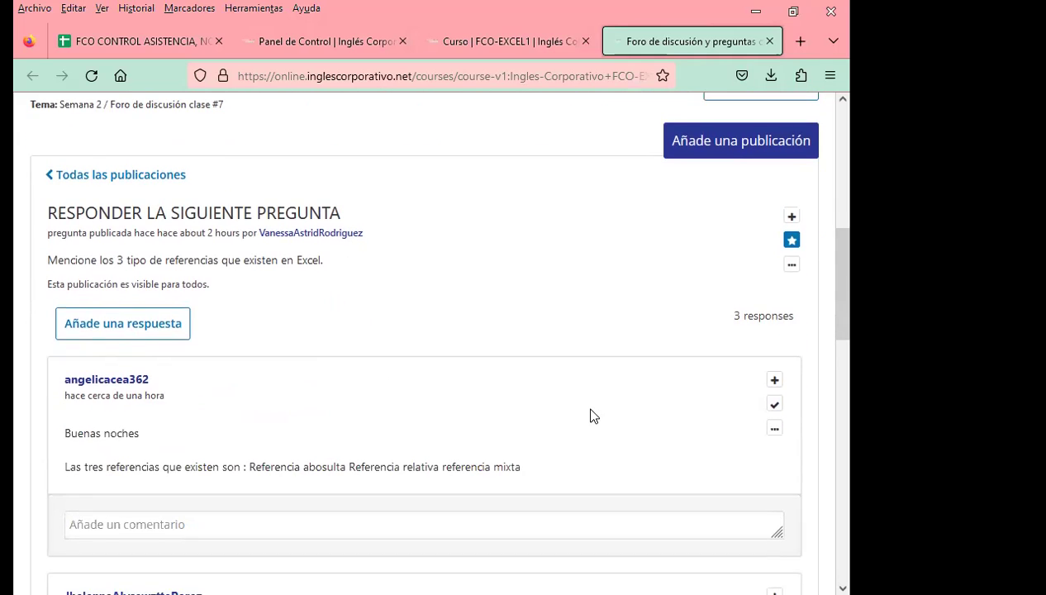
pyautogui.scroll(-2, 331, 422)
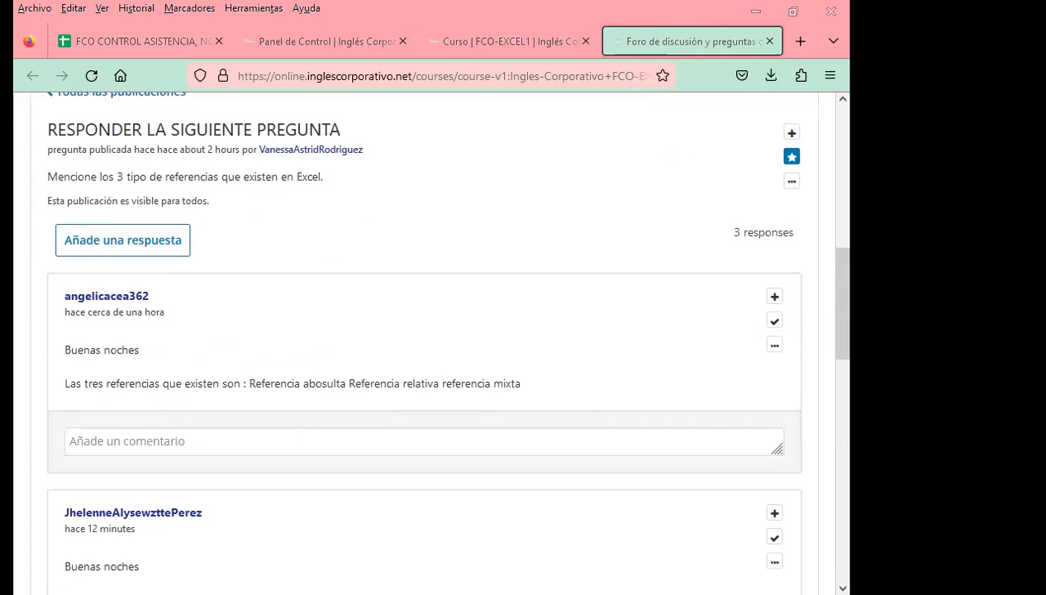
pyautogui.click(134, 452)
pyautogui.write('Saludos. Excelente respuesta. Atentamente. Inga. Vanessa Rodríguez.')
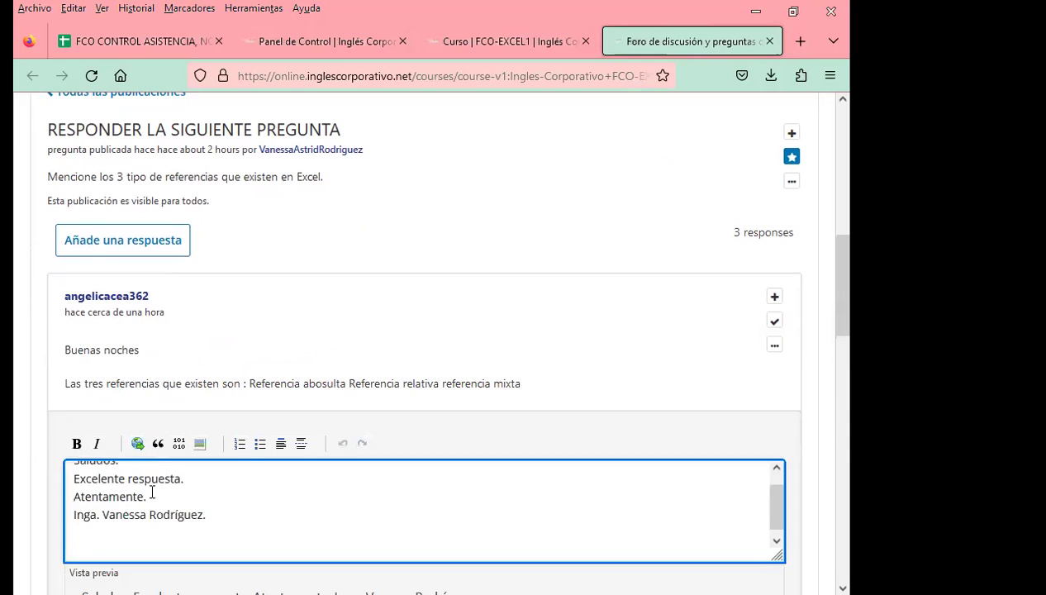
pyautogui.scroll(-1, 59, 500)
pyautogui.scroll(-4, 88, 362)
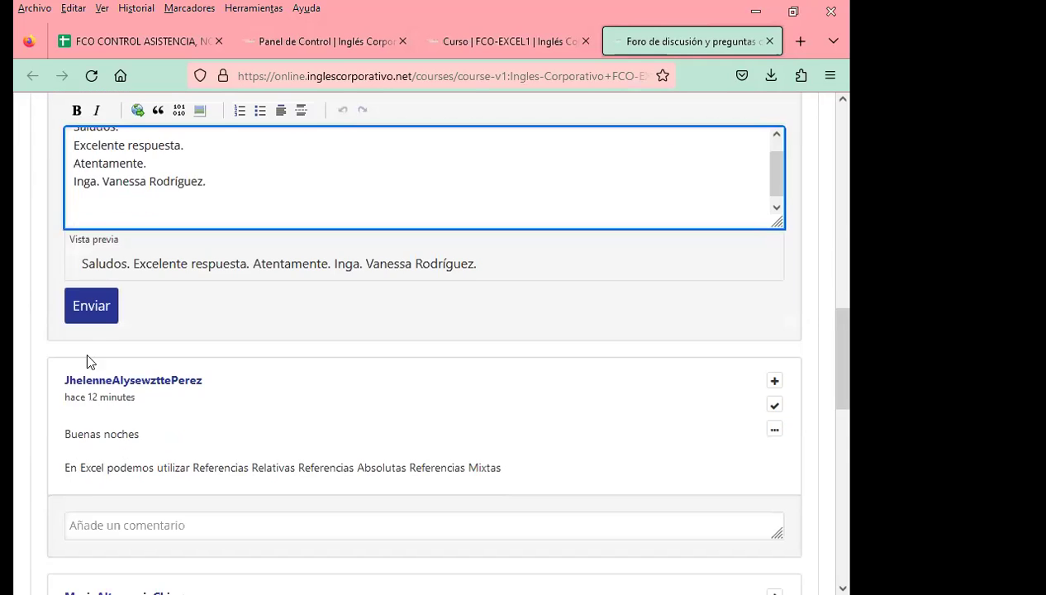
pyautogui.click(91, 309)
# - Post the same signed "Saludos. Excelente respuesta. Atentamente." comment on the second response, beginning "En Excel podemos utilizar"
pyautogui.scroll(-3, 12, 373)
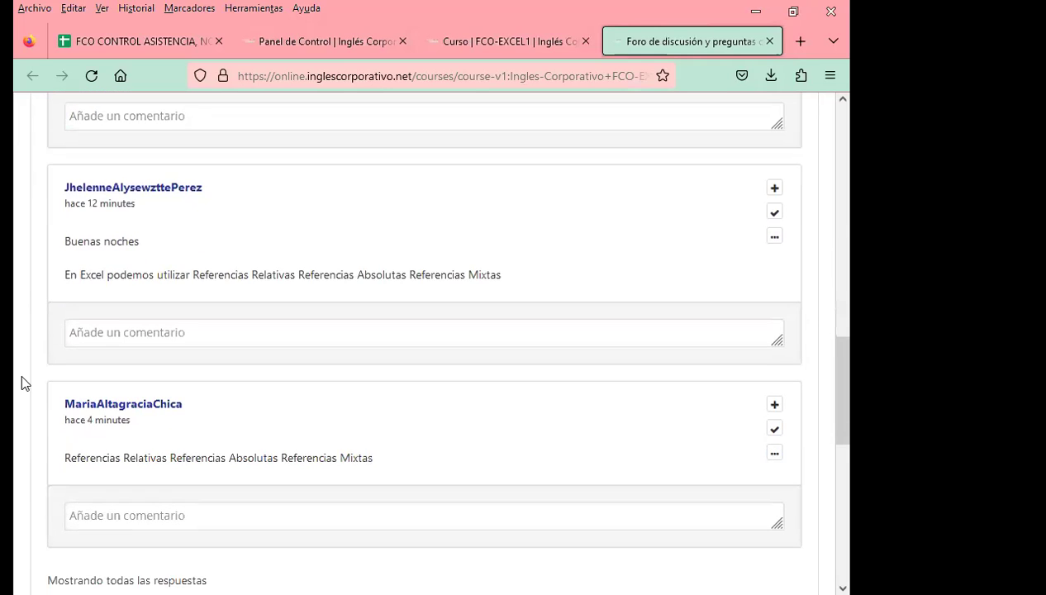
pyautogui.click(98, 332)
pyautogui.write('Saludos. Excelente respuesta. Atentamente. Inga. Vanessa Rodríguez.')
pyautogui.click(98, 533)
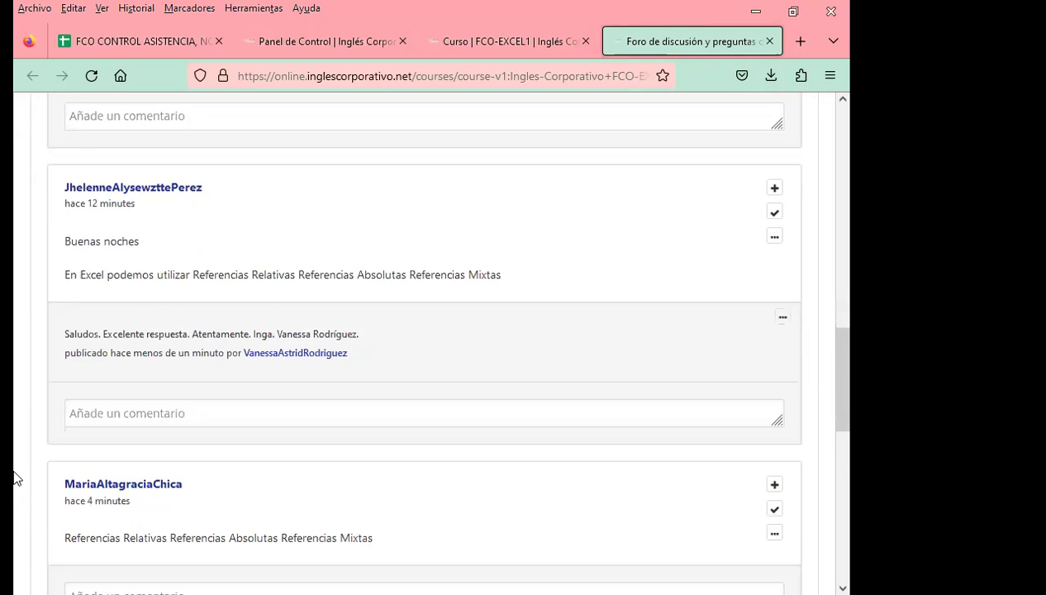
# - Post the signed "Saludos. Excelente respuesta. Atentamente." comment on the third response, "Referencias Relativas Referencias Absolutas Referencias Mixtas"
pyautogui.scroll(-3, 12, 476)
pyautogui.click(78, 440)
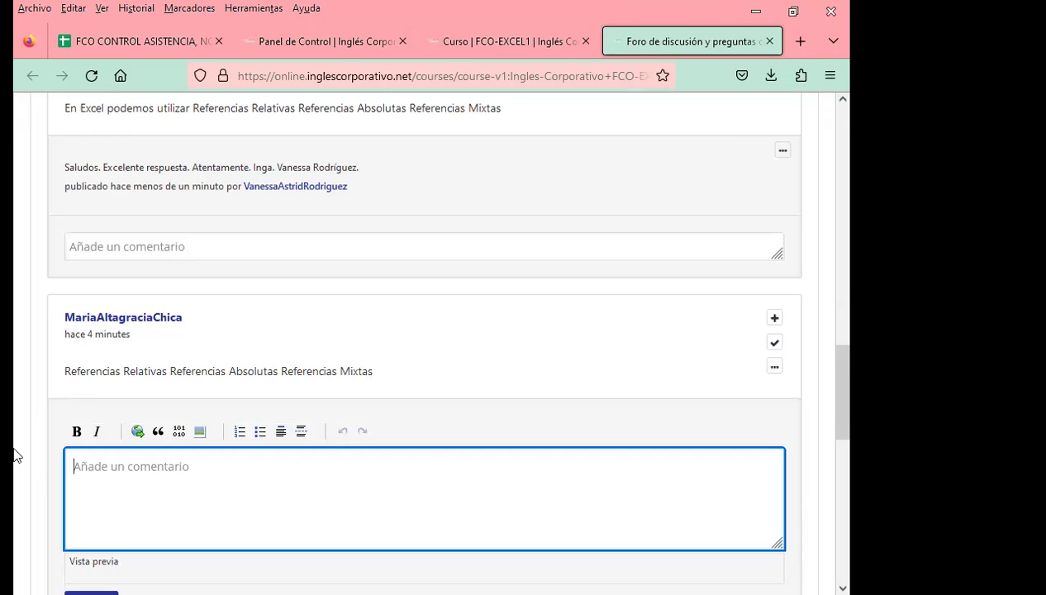
pyautogui.write('Saludos. Excelente respuesta. Atentamente. Inga. Vanessa Rodríguez.')
pyautogui.scroll(-3, 93, 473)
pyautogui.click(93, 473)
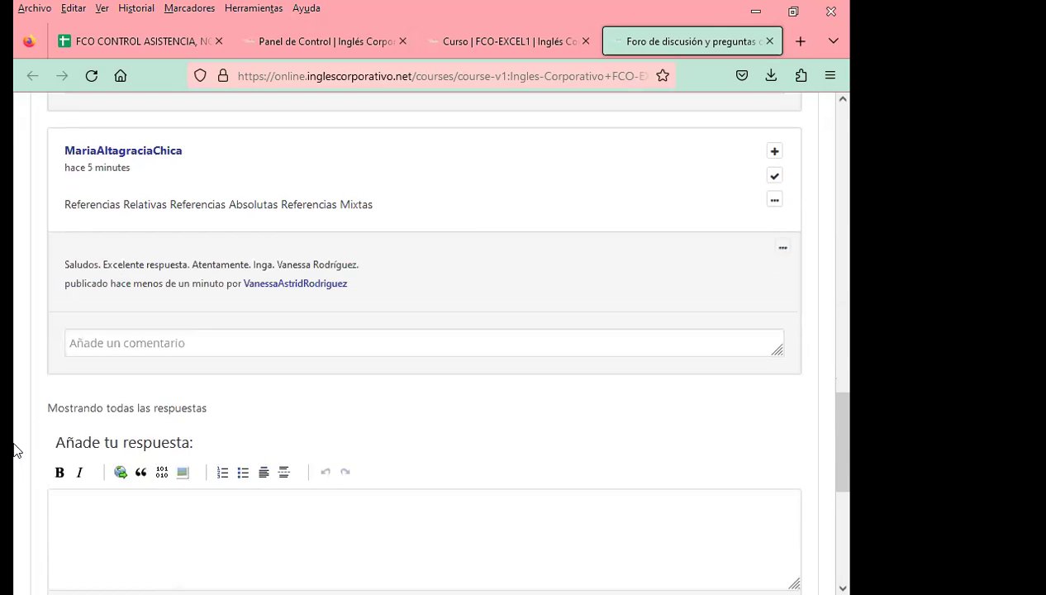
# - Review the class #7 forum question, its three responses and the comments posted under them
pyautogui.scroll(-3, 260, 419)
pyautogui.scroll(10, 835, 433)
pyautogui.scroll(10, 835, 439)
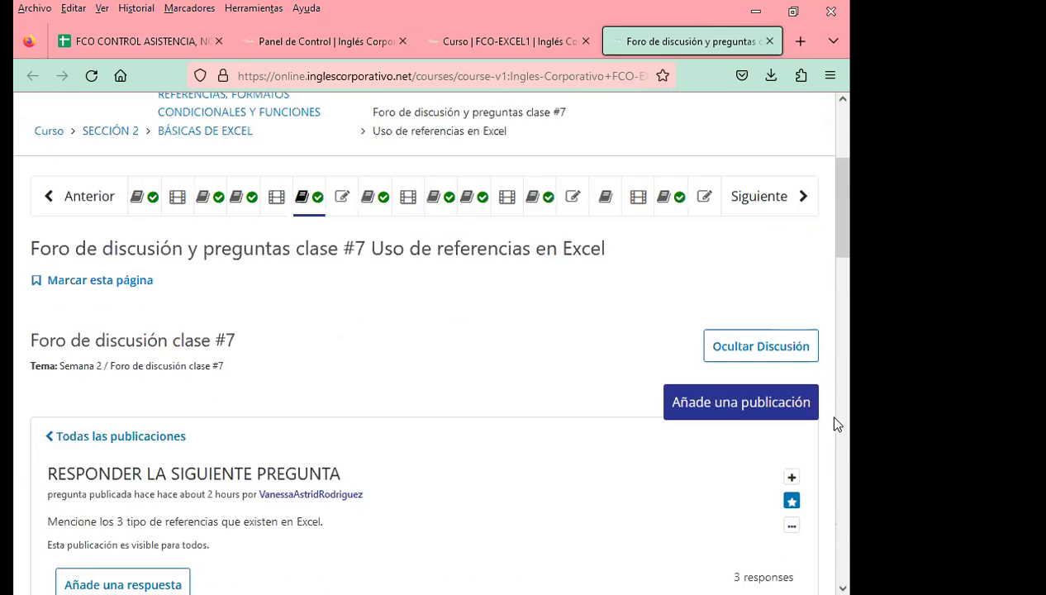
pyautogui.scroll(-2, 579, 500)
pyautogui.scroll(-2, 486, 353)
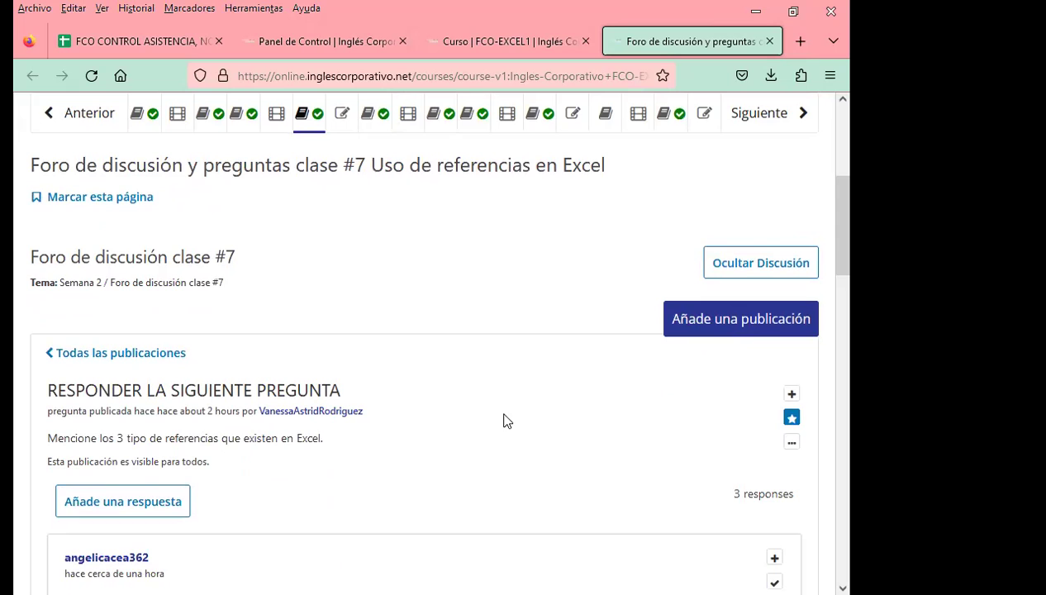
pyautogui.scroll(-2, 508, 417)
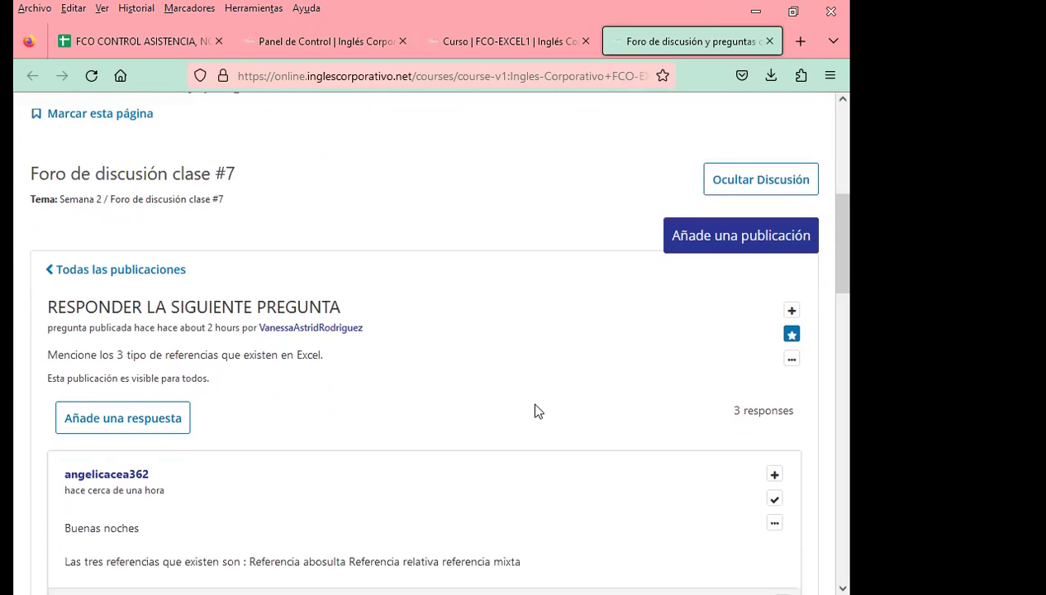
pyautogui.scroll(8, 536, 412)
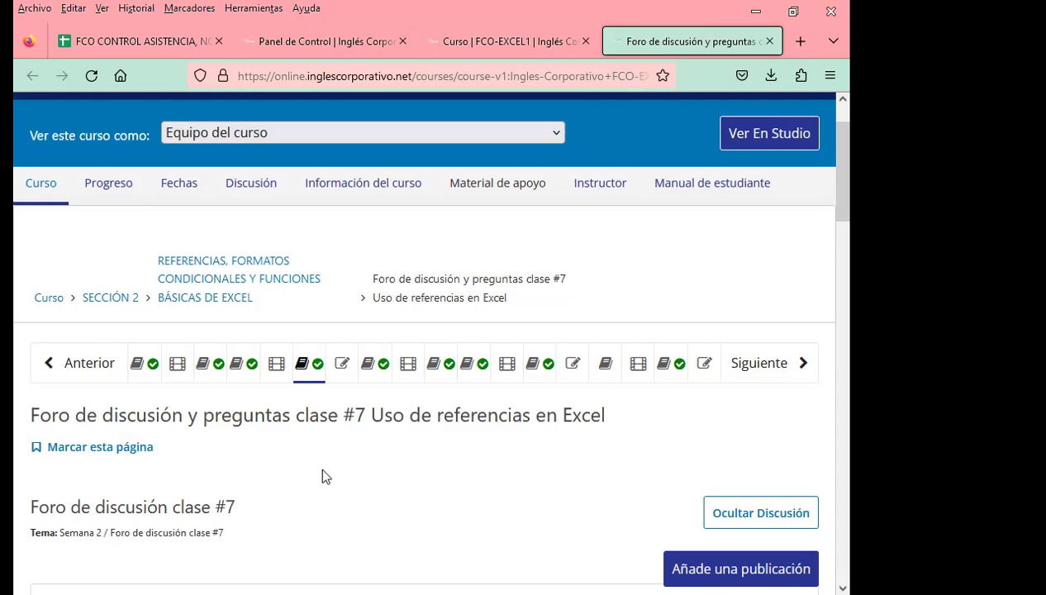
pyautogui.scroll(-1, 324, 473)
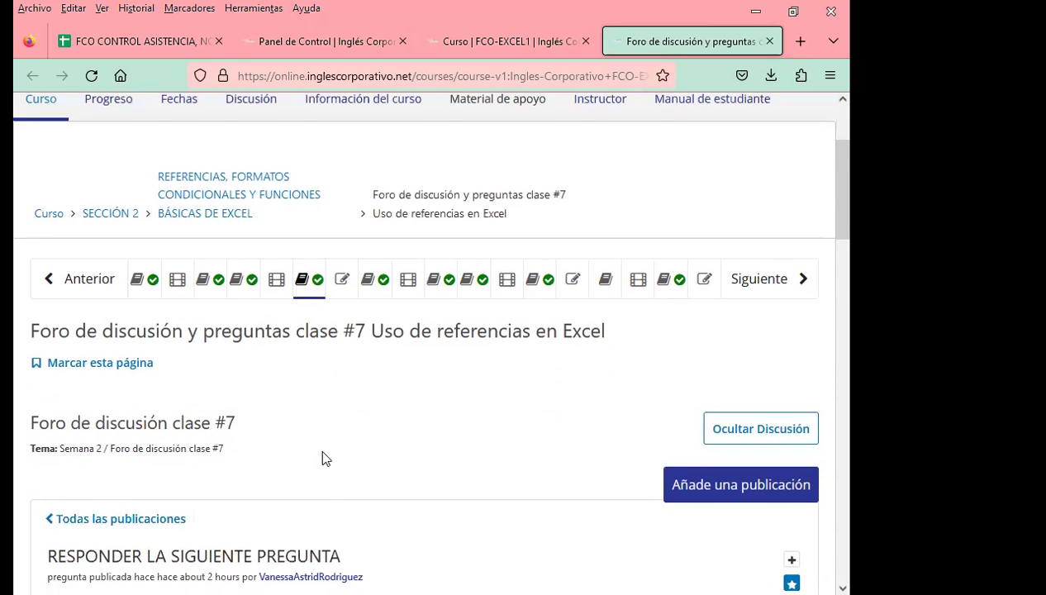
pyautogui.scroll(-5, 323, 459)
pyautogui.scroll(-3, 328, 450)
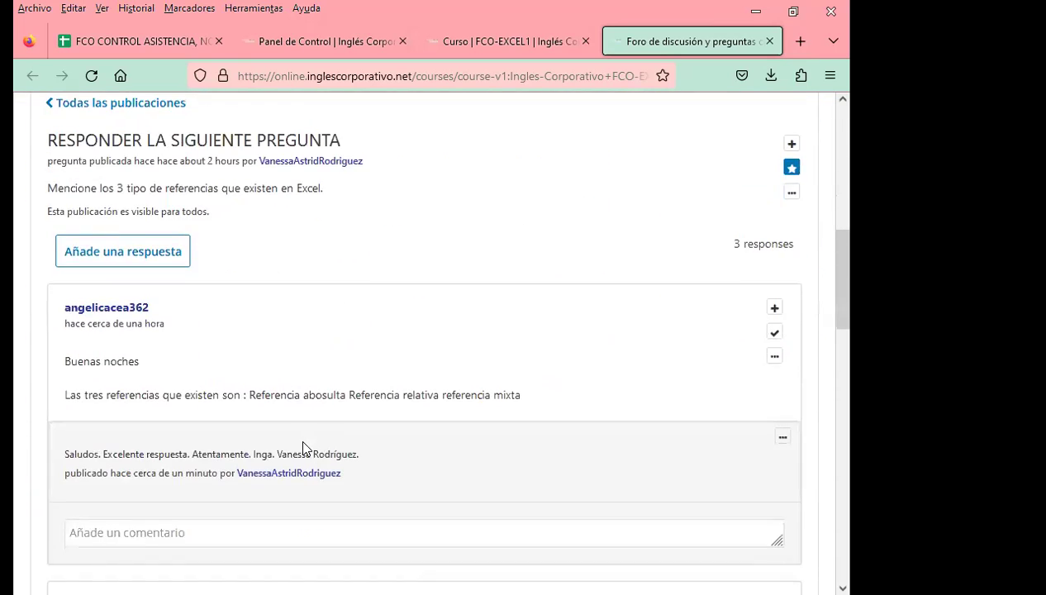
pyautogui.scroll(-10, 401, 464)
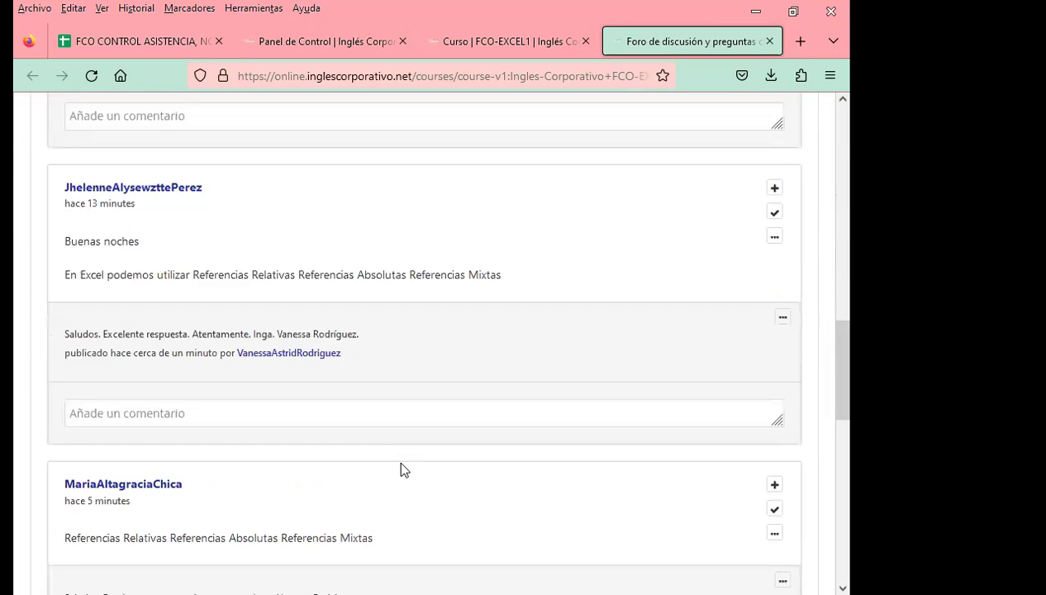
# - Reload the class #7 forum page and reopen the RESPONDER LA SIGUIENTE PREGUNTA post to load new responses
pyautogui.scroll(20, 401, 469)
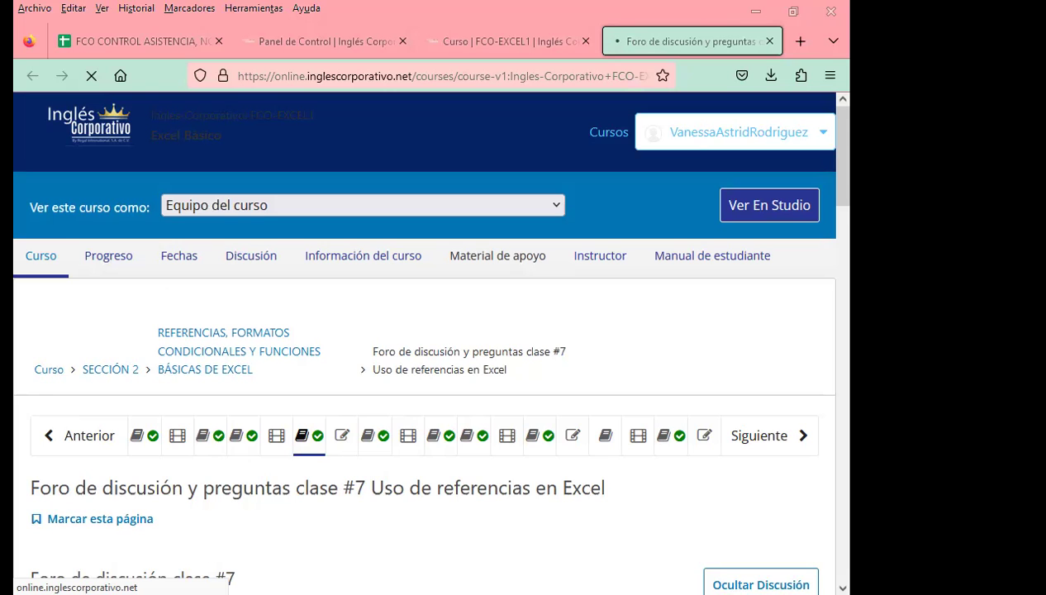
pyautogui.scroll(-4, 336, 427)
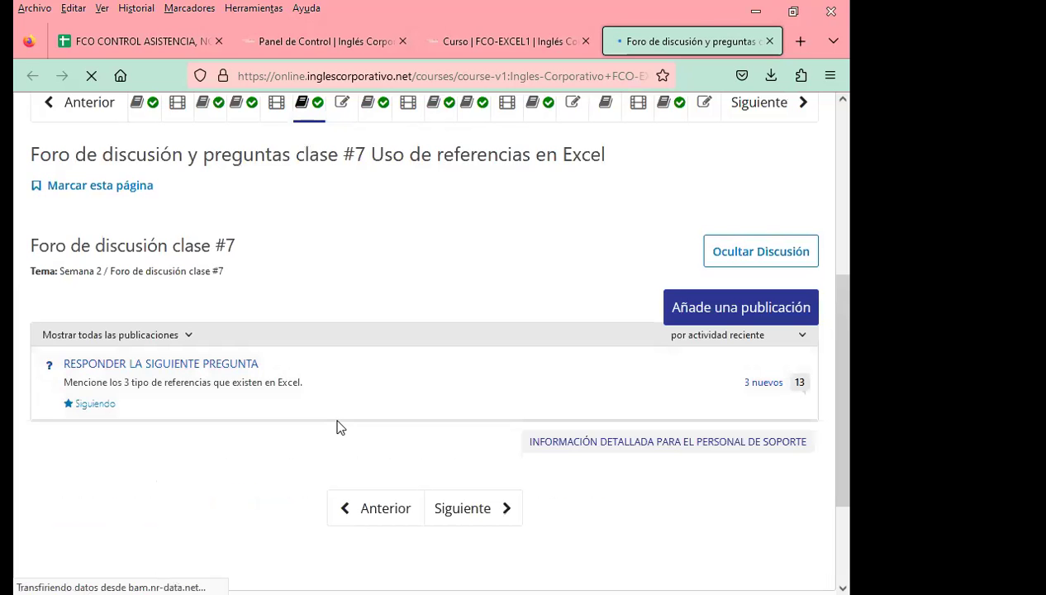
pyautogui.click(261, 390)
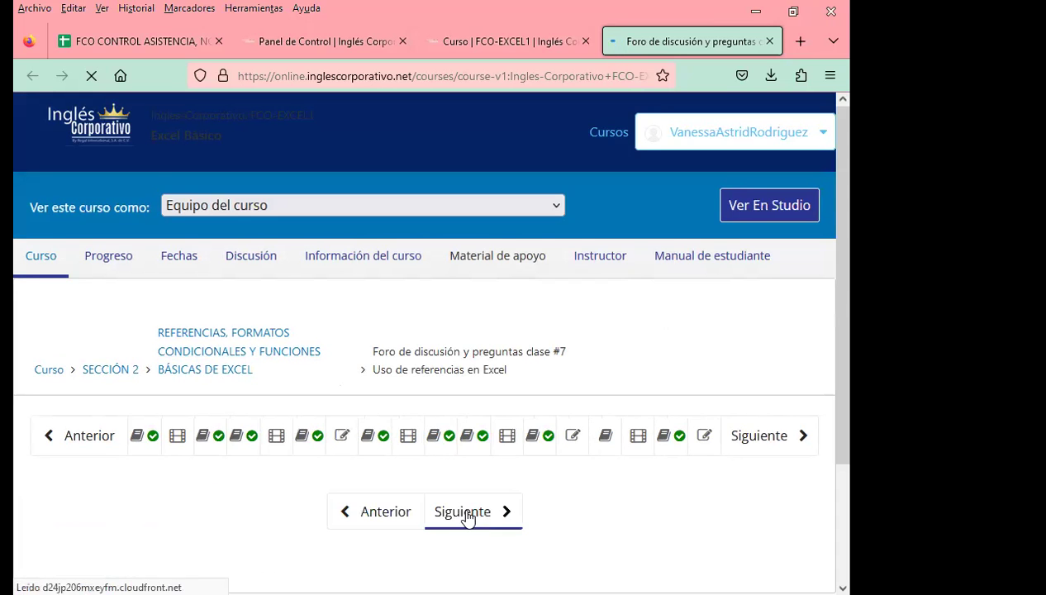
pyautogui.scroll(-4, 248, 496)
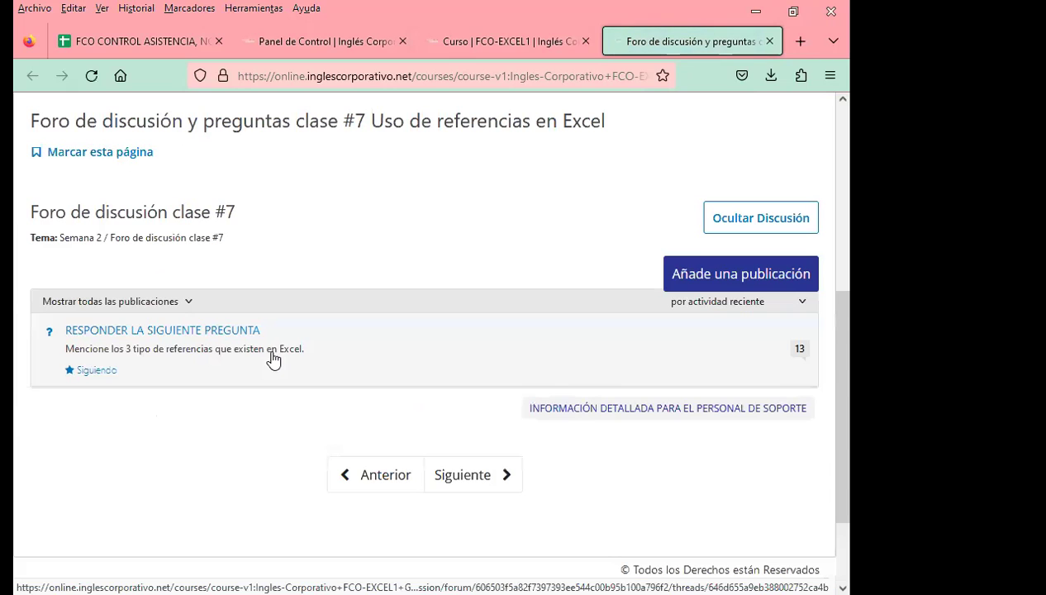
pyautogui.click(213, 331)
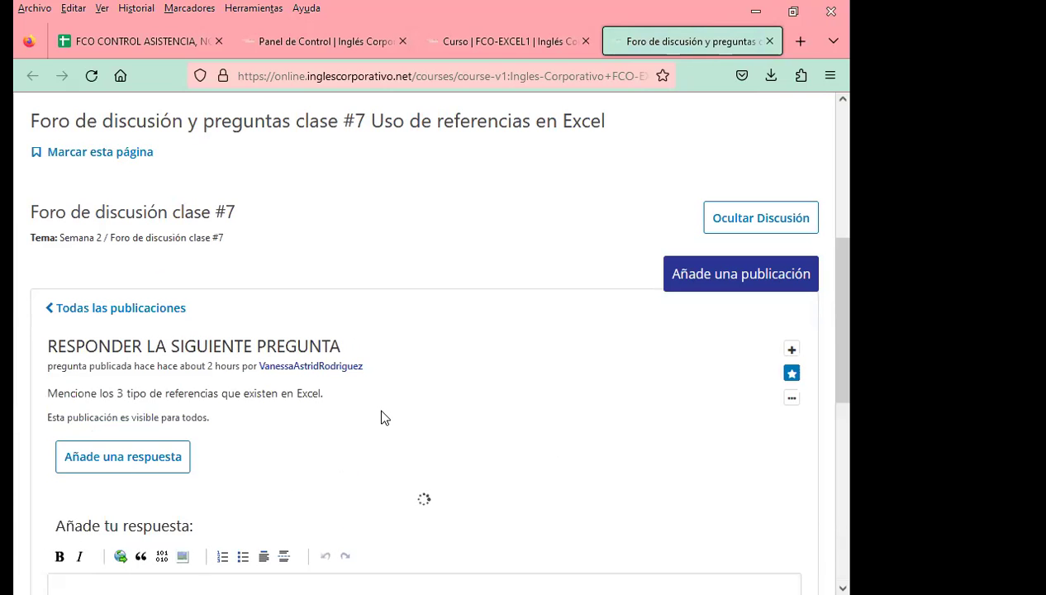
# - Post "Saludos. Excelente respuesta. Atentamente." with the instructor's signature on the response "Buenas noches Referencia absoluta Referencia relativa Referencia Mixta"
pyautogui.scroll(-5, 385, 418)
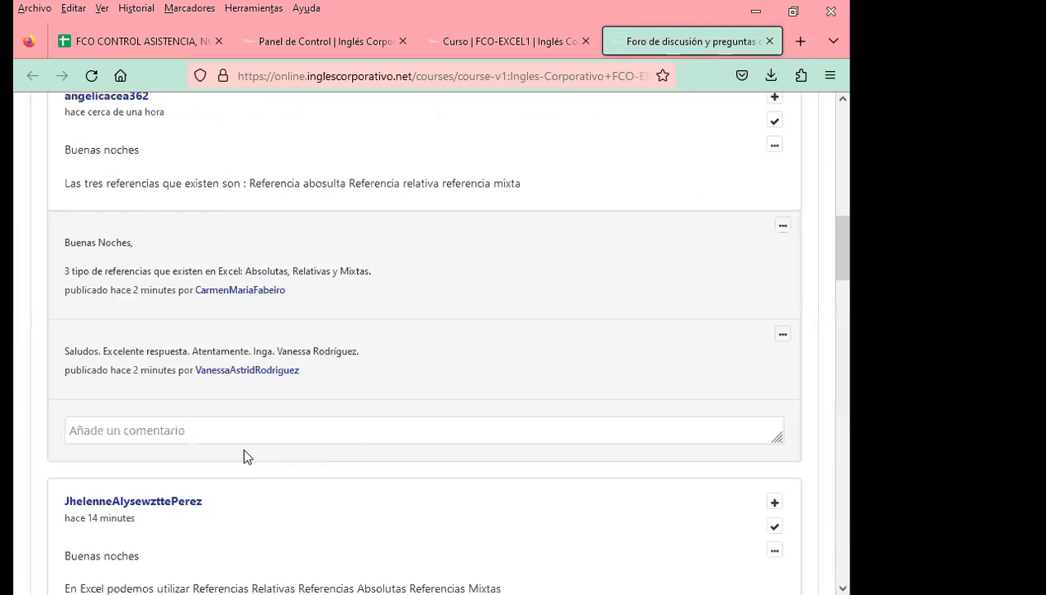
pyautogui.scroll(-2, 244, 451)
pyautogui.scroll(-4, 244, 451)
pyautogui.scroll(-3, 244, 450)
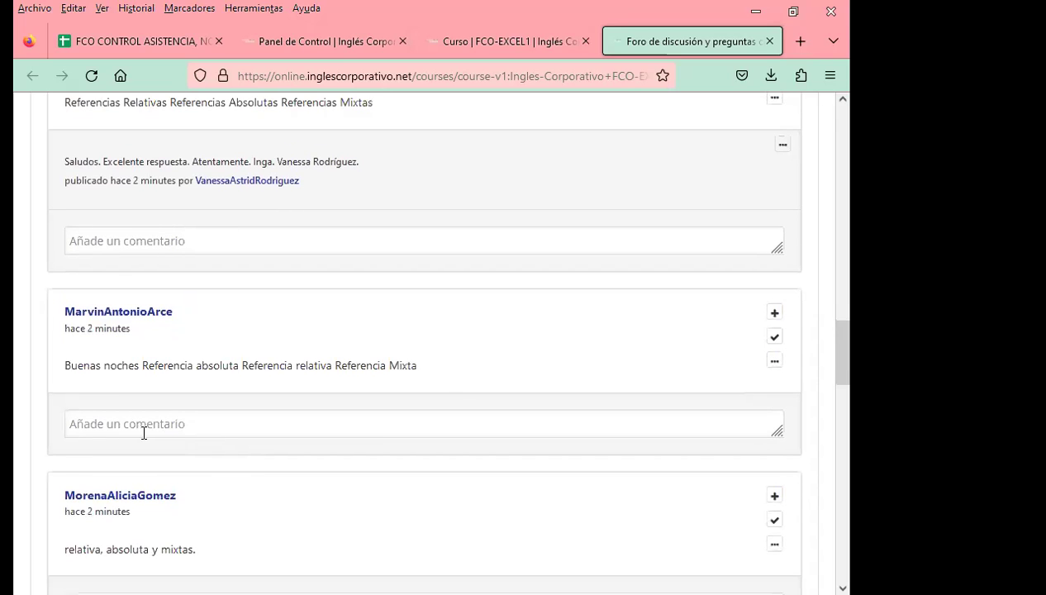
pyautogui.click(144, 424)
pyautogui.write('Saludos. Excelente respuesta. Atentamente. Inga. Vanessa Rodríguez.')
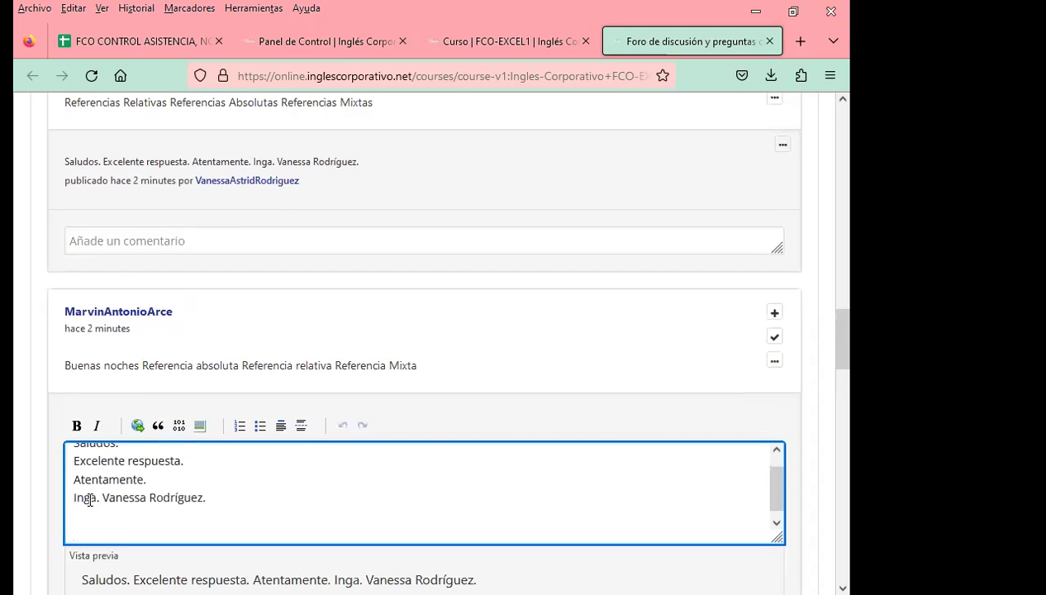
pyautogui.scroll(-3, 90, 504)
pyautogui.click(93, 451)
# - Post the signed "Saludos. Excelente respuesta. Atentamente." comment on the response "relativa, absoluta y mixtas."
pyautogui.scroll(-3, 23, 473)
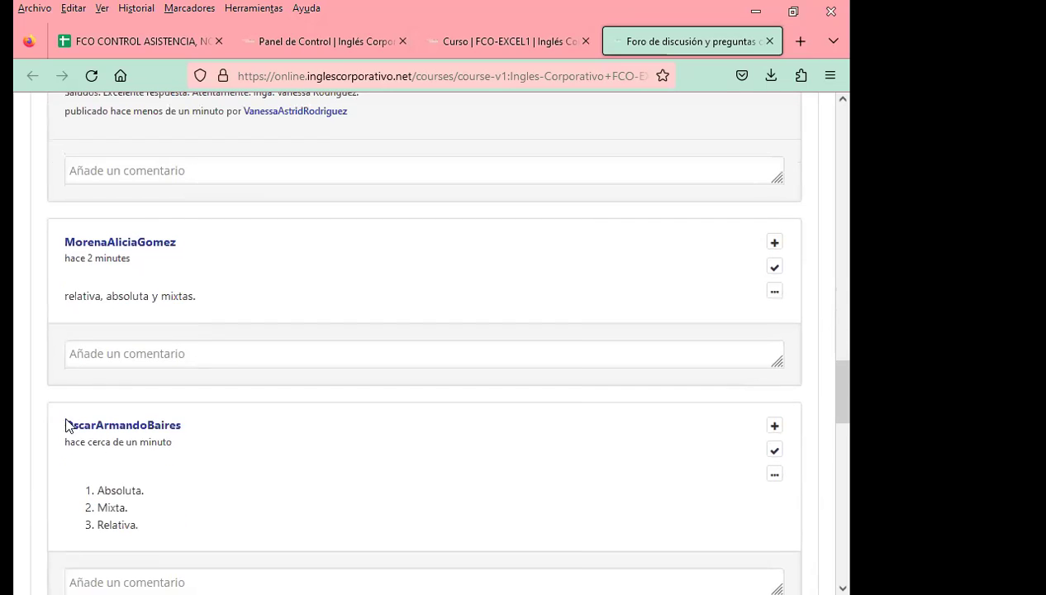
pyautogui.click(83, 351)
pyautogui.write('Saludos. Excelente respuesta. Atentamente. Inga. Vanessa Rodríguez.')
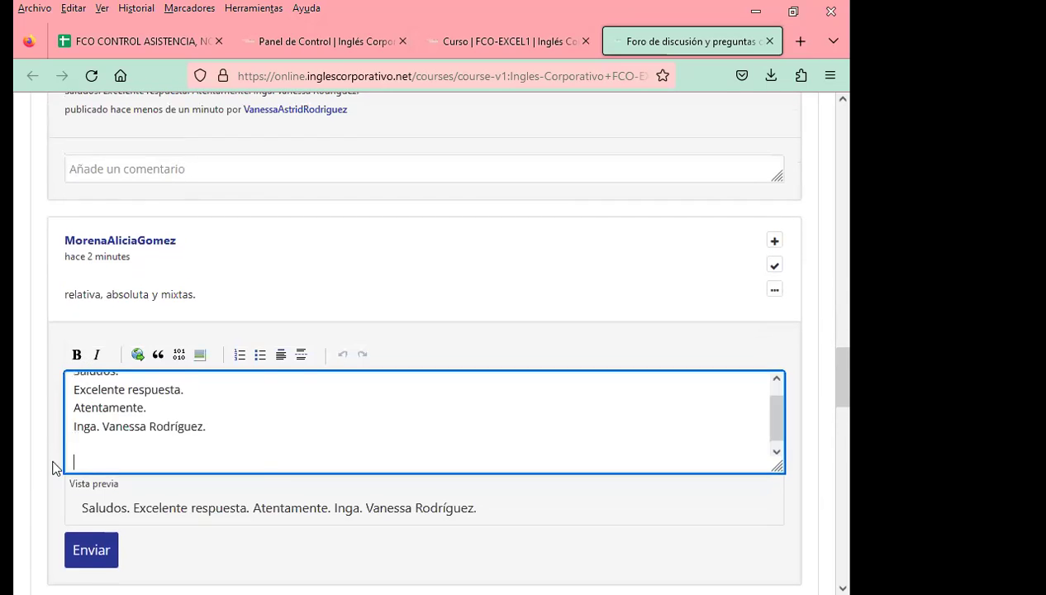
pyautogui.scroll(-3, 73, 343)
pyautogui.click(67, 317)
# - Post the signed "Saludos. Excelente respuesta. Atentamente." comment on the response with the numbered list Absoluta, Mixta, Relativa
pyautogui.scroll(-2, 33, 417)
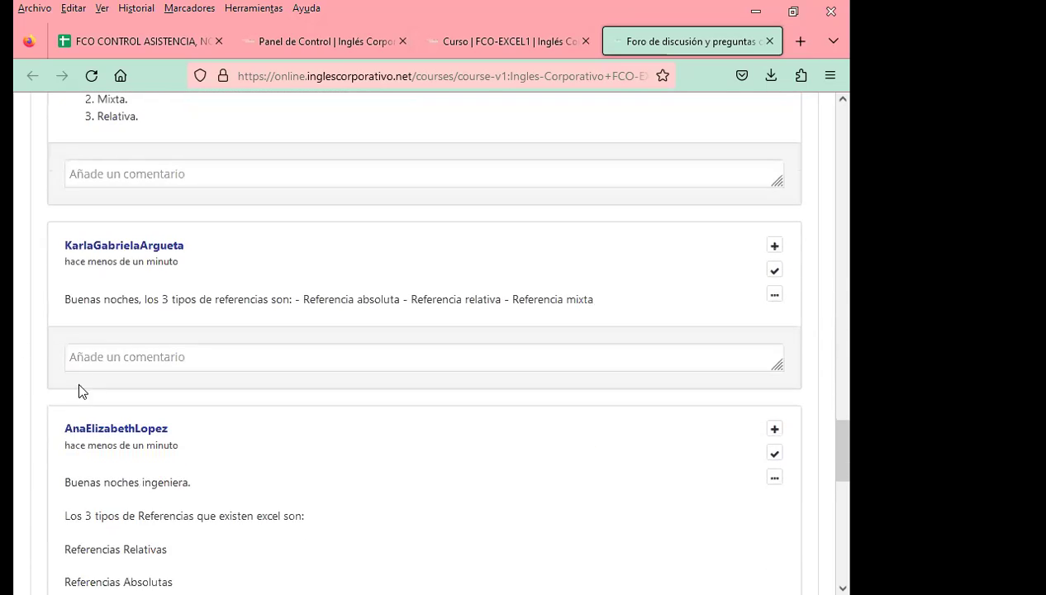
pyautogui.click(81, 356)
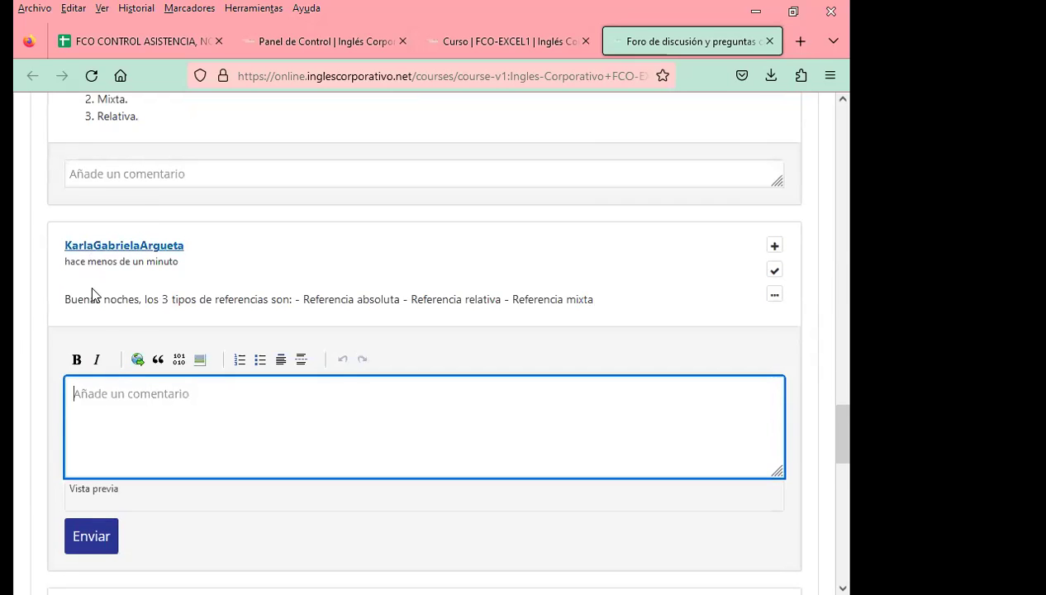
pyautogui.scroll(3, 97, 301)
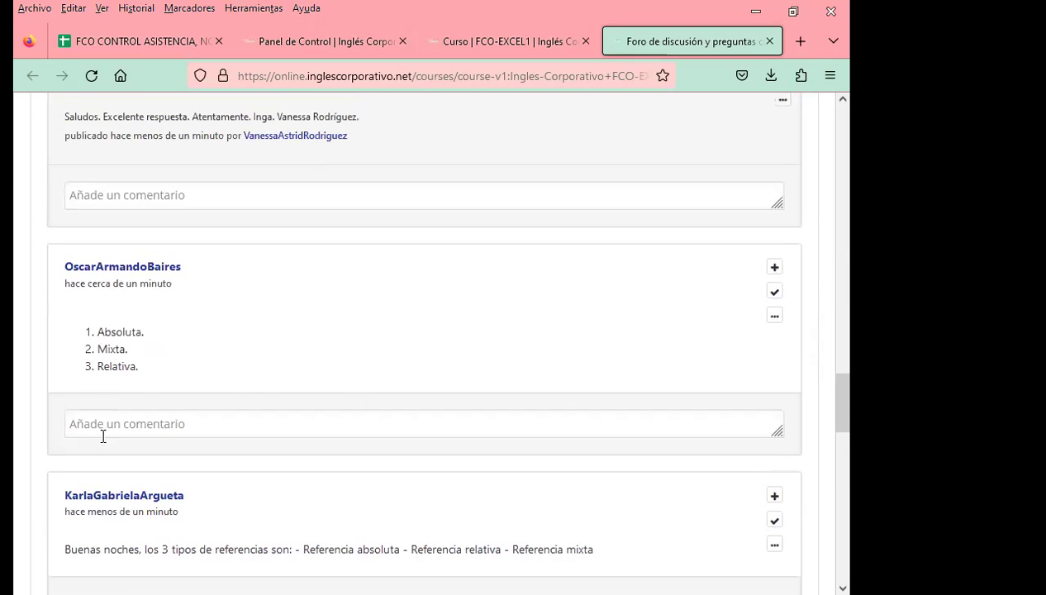
pyautogui.click(100, 431)
pyautogui.write('Saludos. Excelente respuesta. Atentamente. Inga. Vanessa Rodríguez.')
pyautogui.scroll(-3, 78, 411)
pyautogui.click(89, 373)
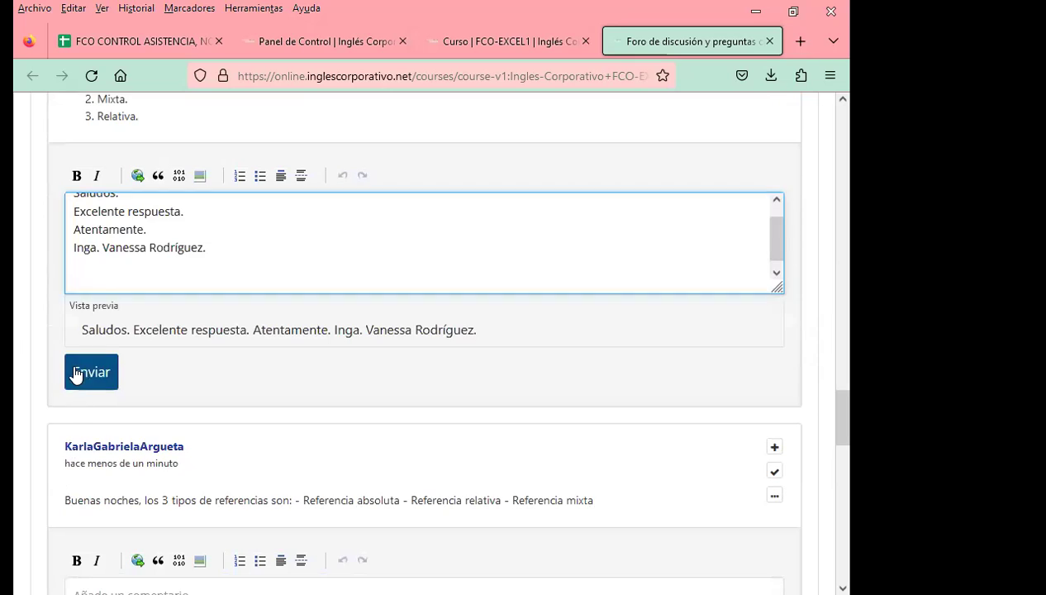
# - Post the signed "Saludos. Excelente respuesta. Atentamente." comment on the response beginning "Buenas noches, los 3 tipos de referencias son"
pyautogui.click(96, 331)
pyautogui.write('Saludos. Excelente respuesta. Atentamente. Inga. Vanessa Rodríguez.')
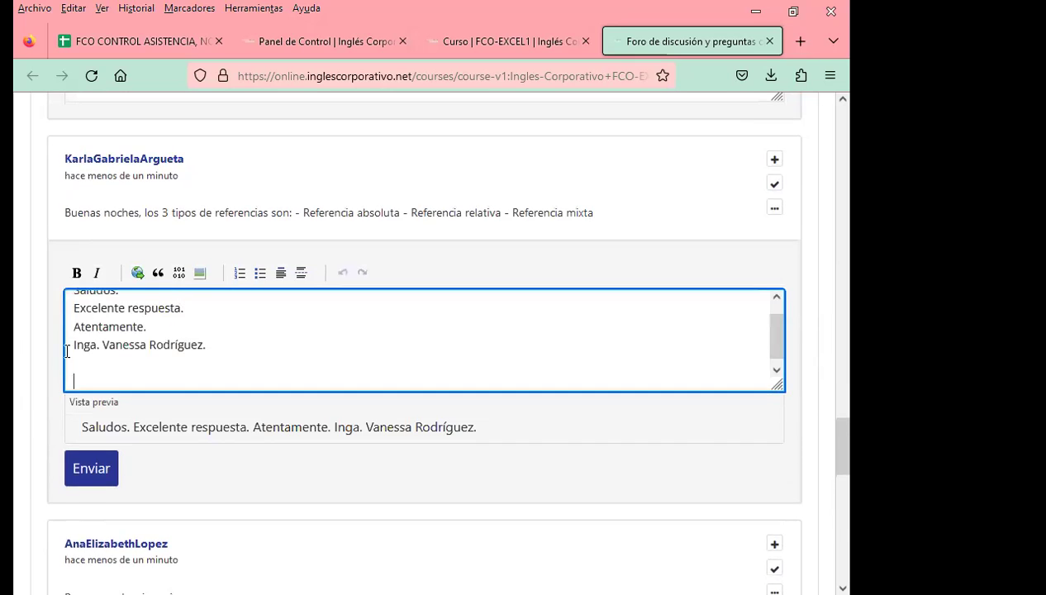
pyautogui.scroll(-2, 78, 372)
pyautogui.click(86, 311)
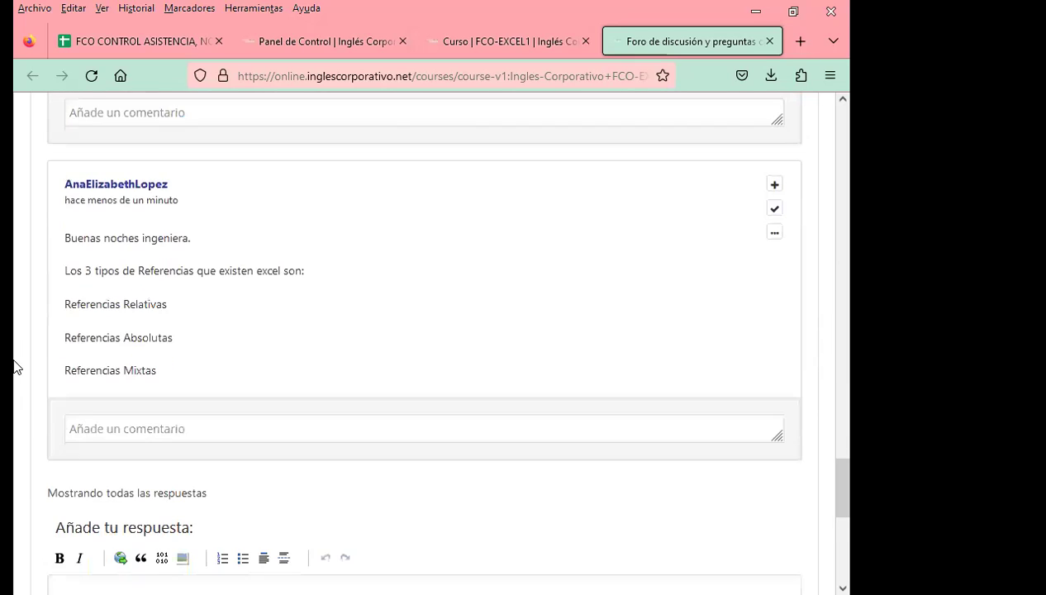
# - Post the signed "Saludos. Excelente respuesta. Atentamente." comment on the last response, beginning "Buenas noches ingeniera"
pyautogui.click(88, 429)
pyautogui.write('Saludos. Excelente respuesta. Atentamente. Inga. Vanessa Rodríguez.')
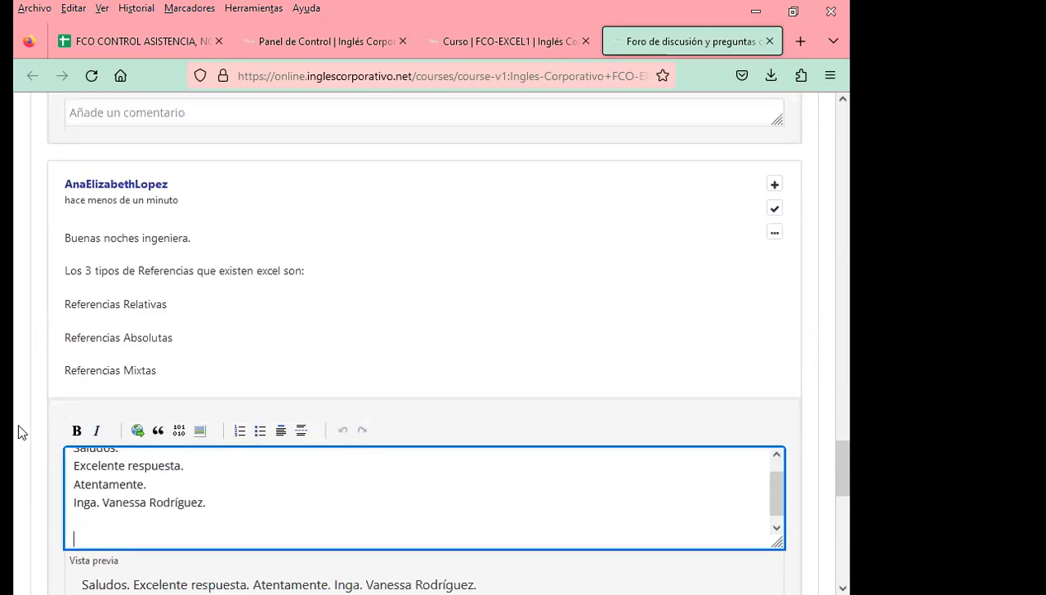
pyautogui.scroll(-3, 49, 413)
pyautogui.click(78, 382)
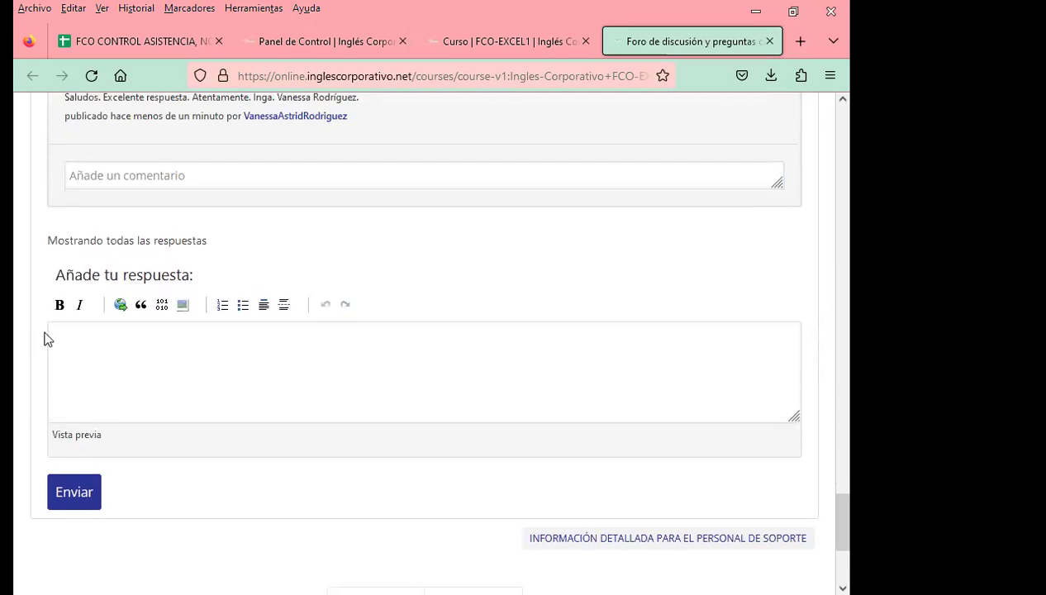
pyautogui.scroll(4, 210, 464)
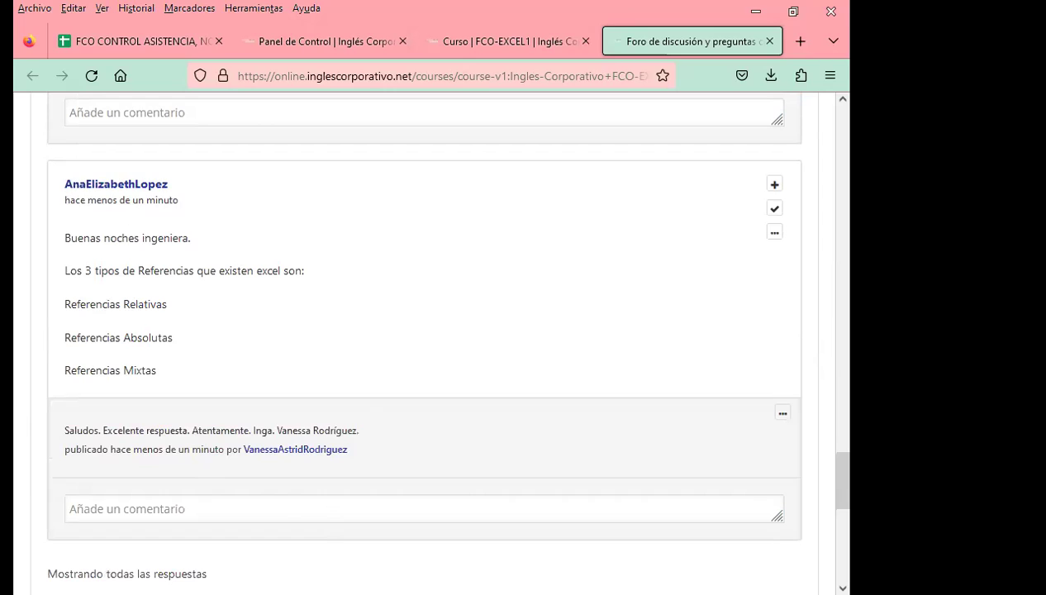